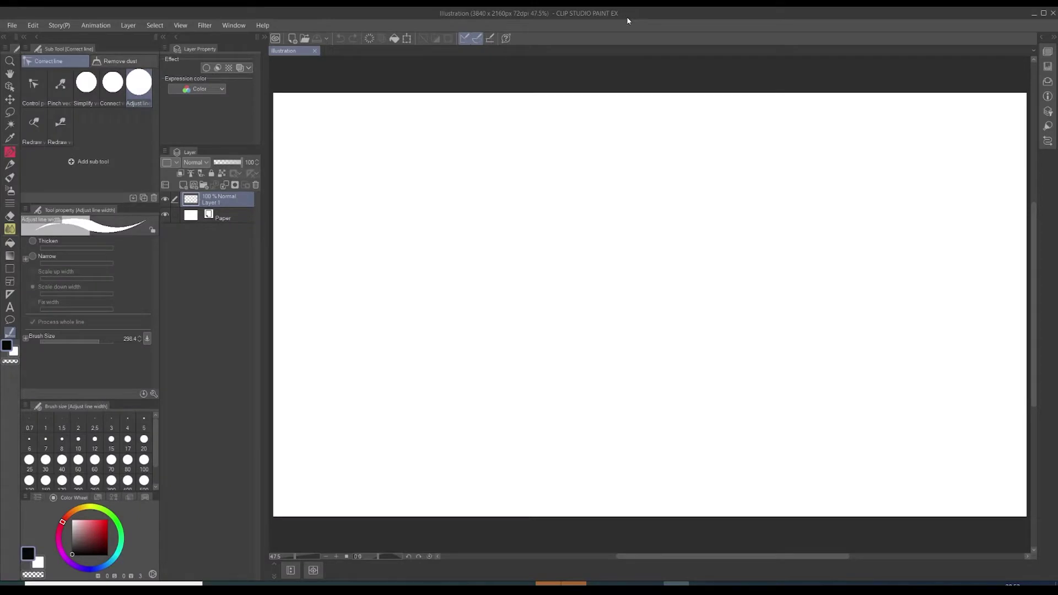
Place the male 3D drawing figure (Ver.2) from the Body type materials on the canvas.
{"action": "left_click", "coordinate": [263, 37]}
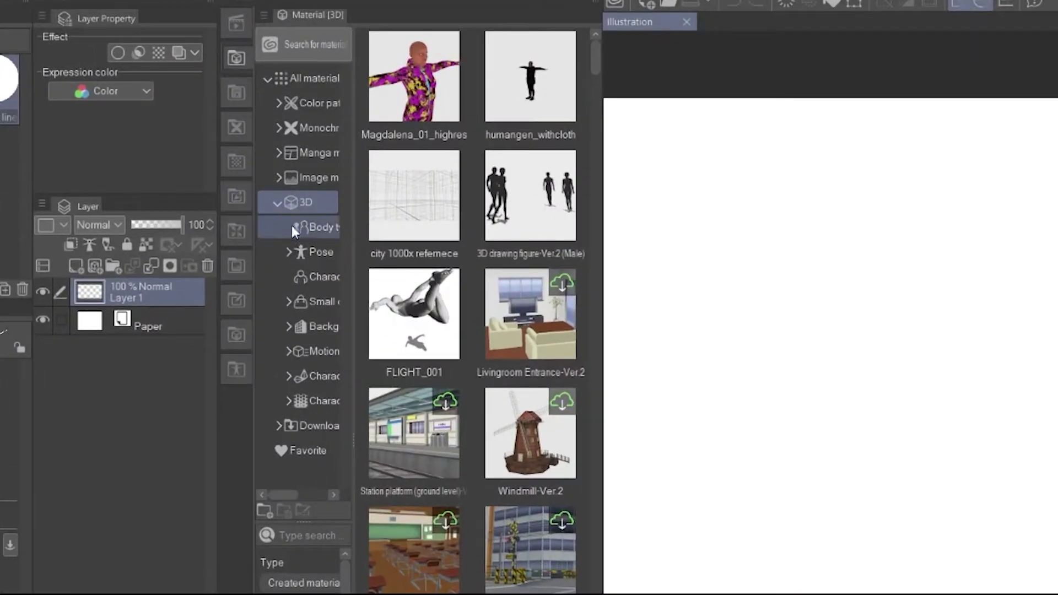
{"action": "left_click", "coordinate": [298, 227]}
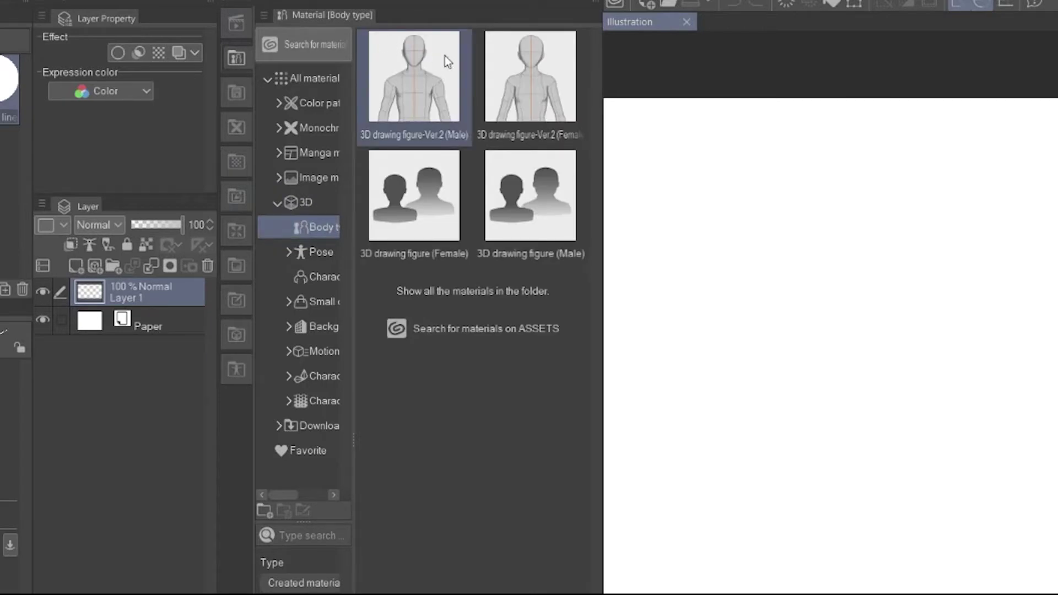
{"action": "left_click_drag", "start_coordinate": [411, 93], "coordinate": [730, 275]}
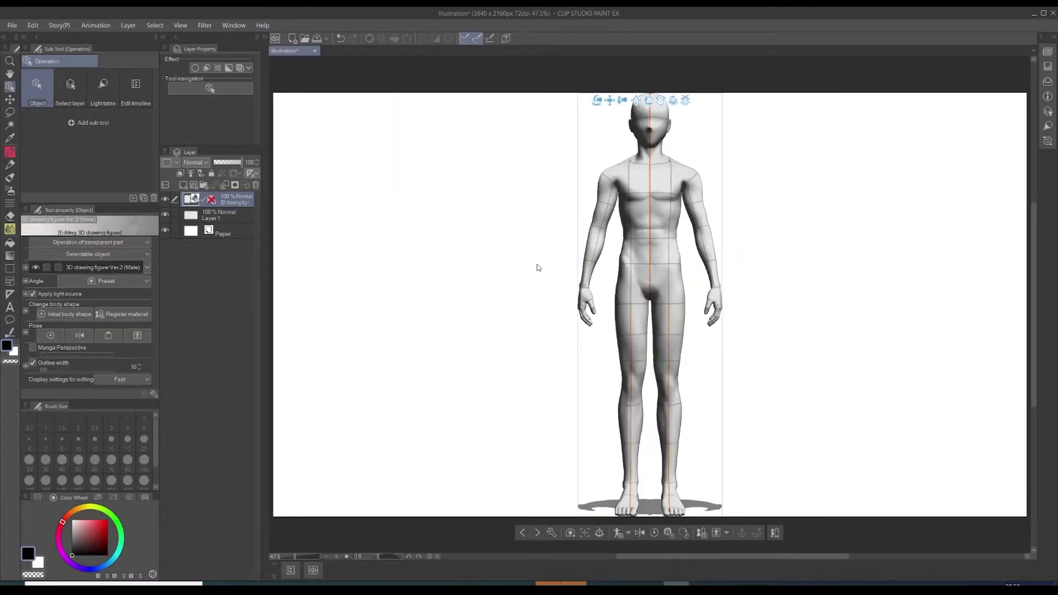
Turn the 3D camera to a three-quarter view and place the figure at a small size in the canvas's upper-left area.
{"action": "scroll", "coordinate": [536, 269], "scroll_direction": "down", "scroll_amount": 3}
{"action": "left_click_drag", "start_coordinate": [516, 215], "coordinate": [445, 236]}
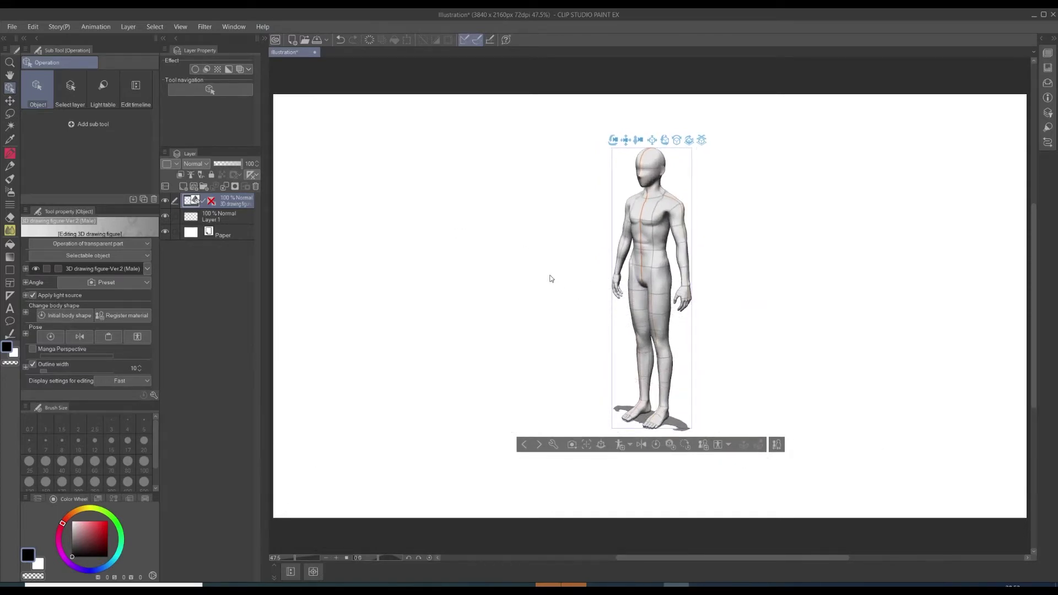
{"action": "left_click_drag", "start_coordinate": [551, 279], "coordinate": [499, 204]}
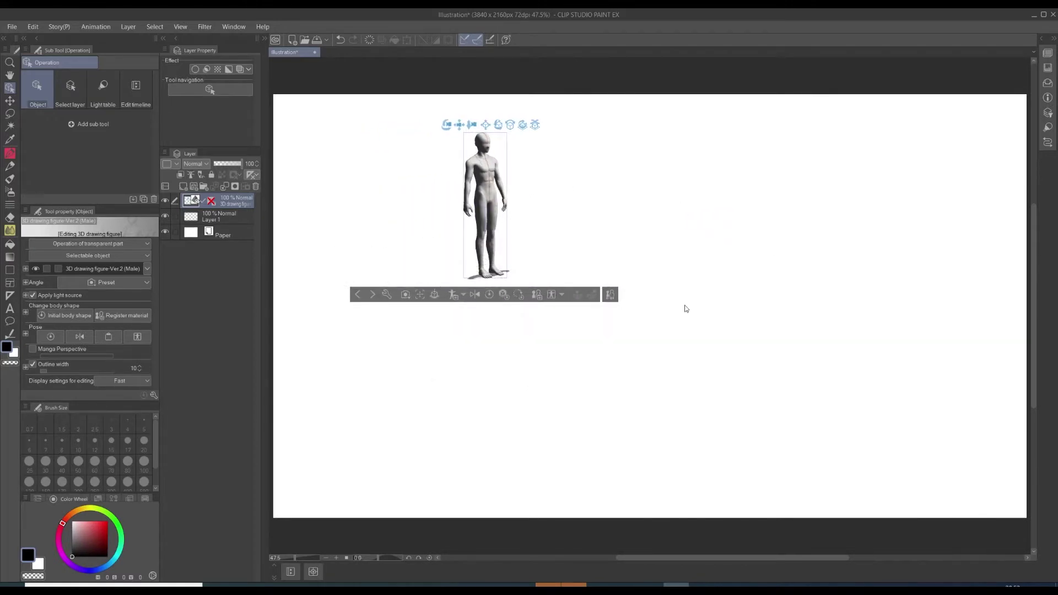
{"action": "left_click", "coordinate": [696, 311]}
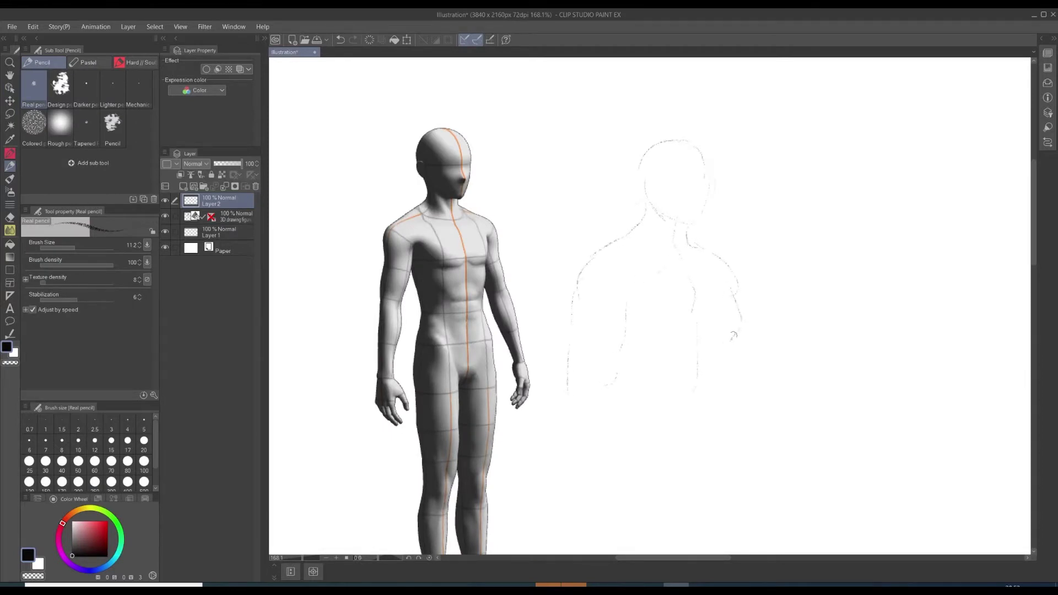
Sketch the standing figure's arm and torso outline with the Real pencil on Layer 2, beside the 3D model.
{"action": "left_click_drag", "start_coordinate": [733, 335], "coordinate": [716, 405]}
{"action": "scroll", "coordinate": [583, 378], "scroll_direction": "down", "scroll_amount": 5}
{"action": "left_click_drag", "start_coordinate": [603, 352], "coordinate": [650, 306]}
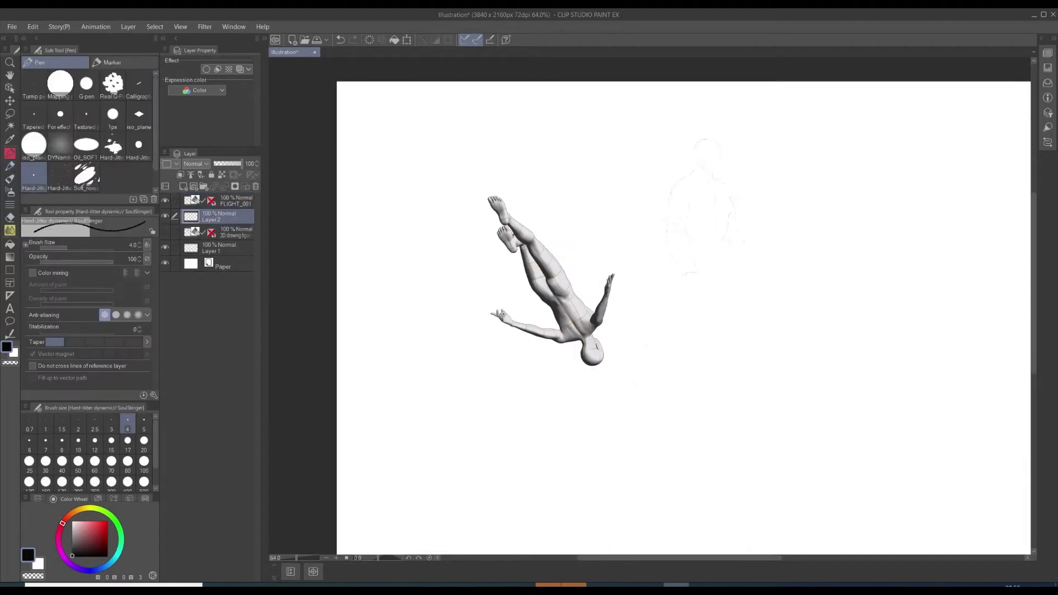
Undo the last pen stroke and sketch the FLIGHT_001 flying pose with the Real pencil on Layer 2, including the head.
{"action": "key", "text": "ctrl+z"}
{"action": "key", "text": "p"}
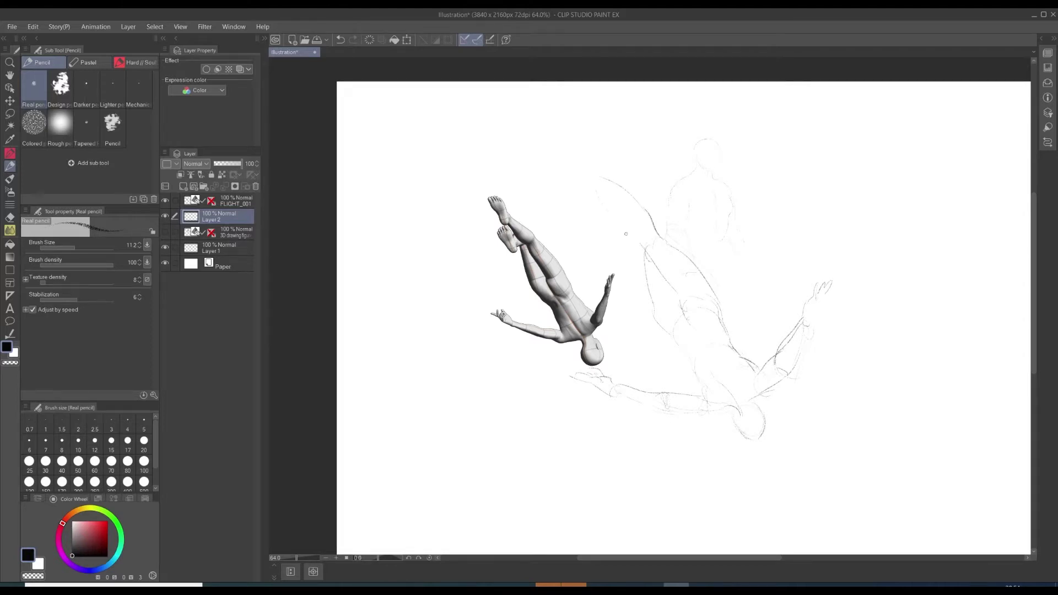
{"action": "scroll", "coordinate": [474, 327], "scroll_direction": "down", "scroll_amount": 1}
{"action": "scroll", "coordinate": [696, 406], "scroll_direction": "up", "scroll_amount": 8}
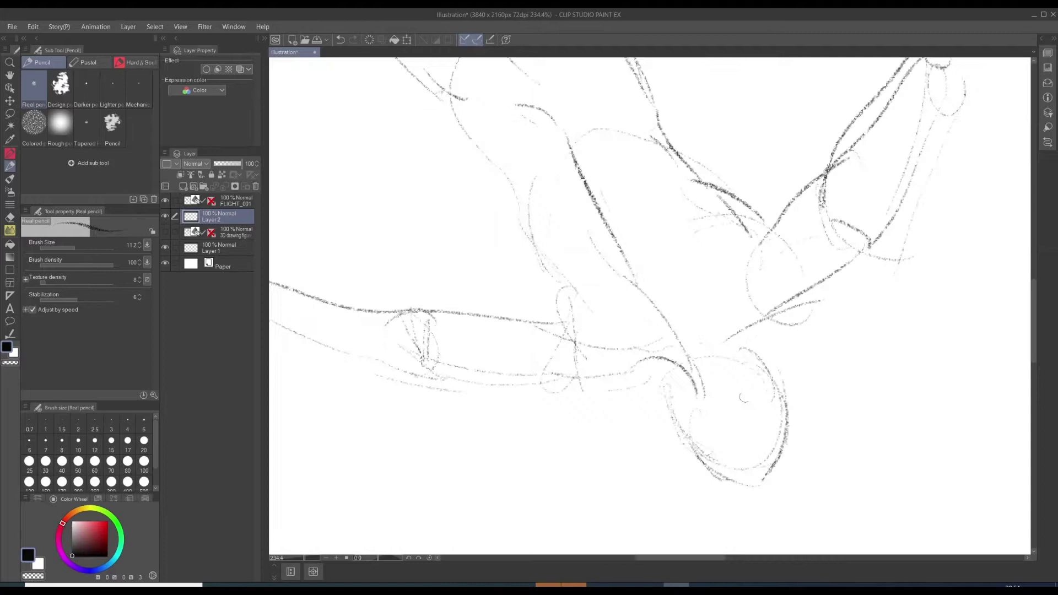
{"action": "left_click_drag", "start_coordinate": [741, 384], "coordinate": [757, 405]}
Turn the canvas so the flying figure stands upright and sketch its ear, spine and leg lines.
{"action": "scroll", "coordinate": [697, 371], "scroll_direction": "down", "scroll_amount": 6}
{"action": "mouse_move", "coordinate": [752, 237]}
{"action": "left_mouse_down"}
{"action": "mouse_move", "coordinate": [526, 300]}
{"action": "mouse_move", "coordinate": [547, 326]}
{"action": "left_mouse_up"}
{"action": "left_click_drag", "start_coordinate": [634, 253], "coordinate": [651, 255]}
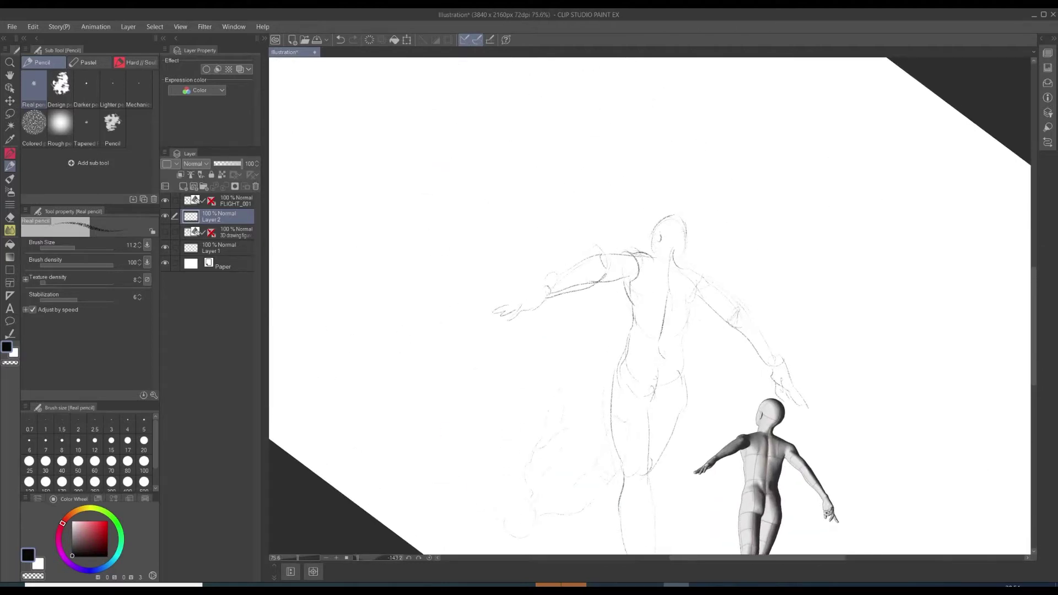
{"action": "left_click_drag", "start_coordinate": [747, 410], "coordinate": [709, 333]}
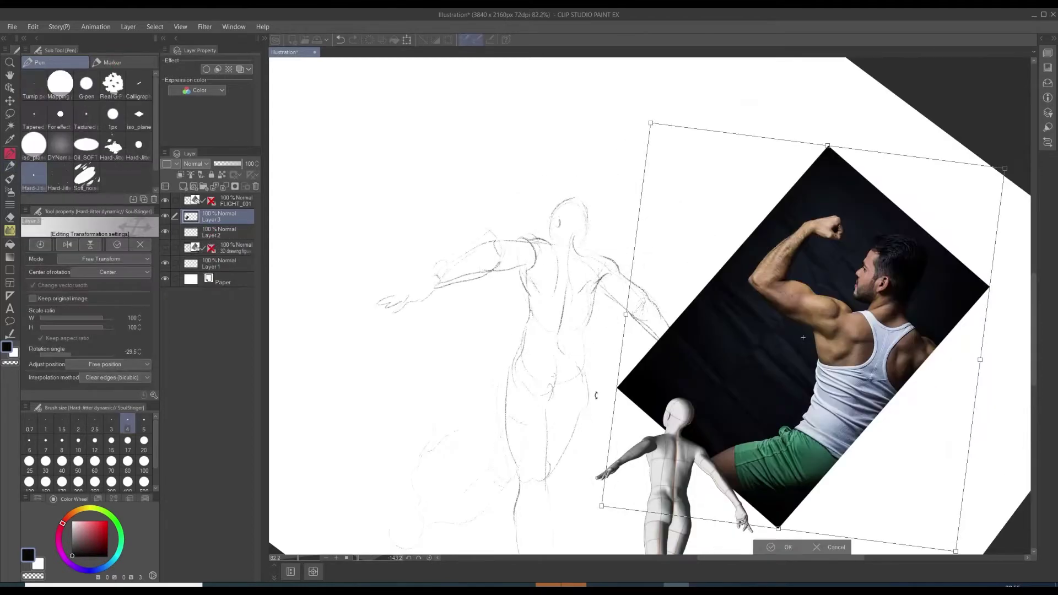
Apply the reference photo's rotation of -29.5 degrees and hide the photo's layer.
{"action": "key", "text": "Return"}
{"action": "key", "text": "p"}
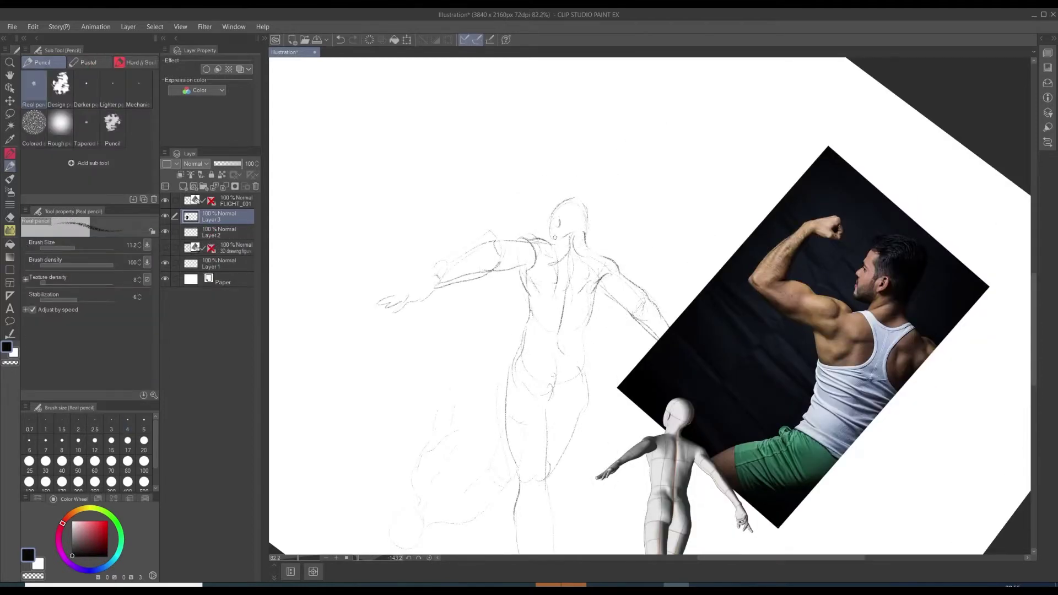
{"action": "left_click", "coordinate": [165, 216]}
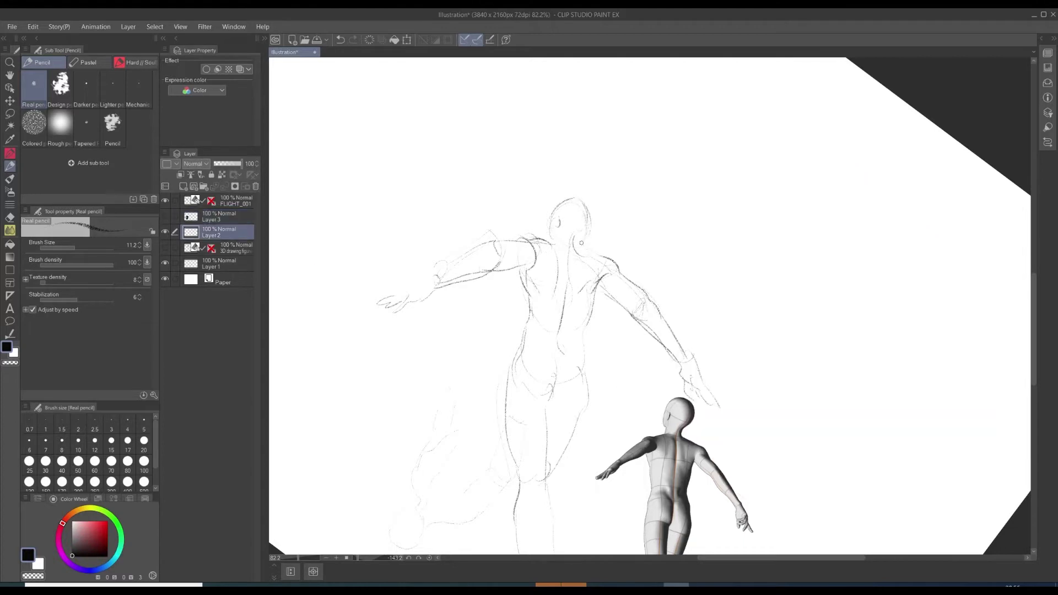
Refine the flying figure's head, shoulders and arms with the Real pencil on Layer 2 and sketch the lower legs.
{"action": "left_click_drag", "start_coordinate": [545, 223], "coordinate": [551, 237]}
{"action": "left_click_drag", "start_coordinate": [476, 235], "coordinate": [419, 242]}
{"action": "left_click_drag", "start_coordinate": [475, 317], "coordinate": [552, 265]}
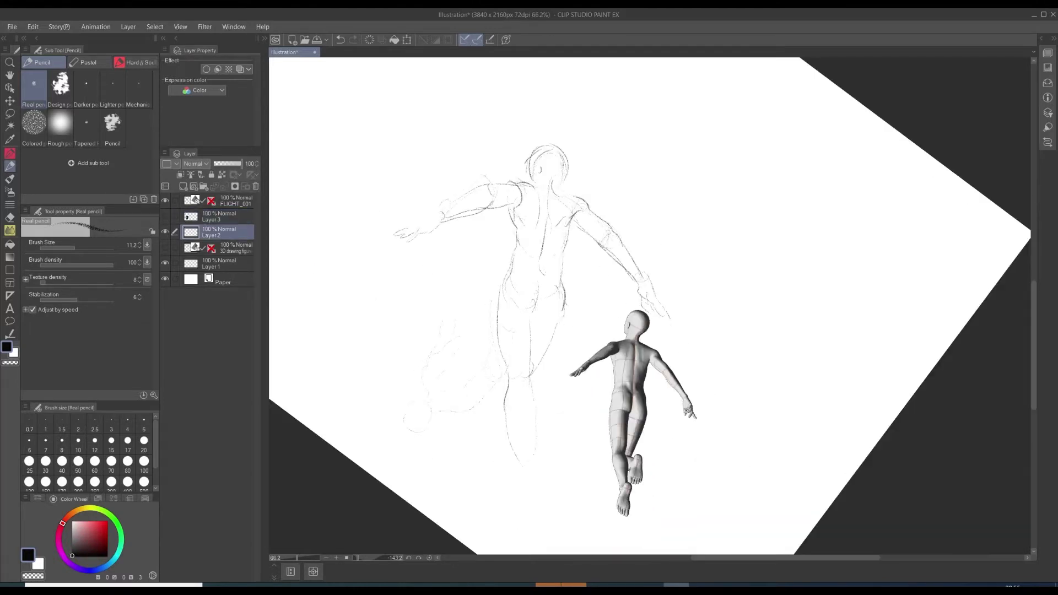
{"action": "mouse_move", "coordinate": [553, 379]}
{"action": "left_mouse_down"}
{"action": "mouse_move", "coordinate": [567, 392]}
{"action": "mouse_move", "coordinate": [538, 461]}
{"action": "left_mouse_up"}
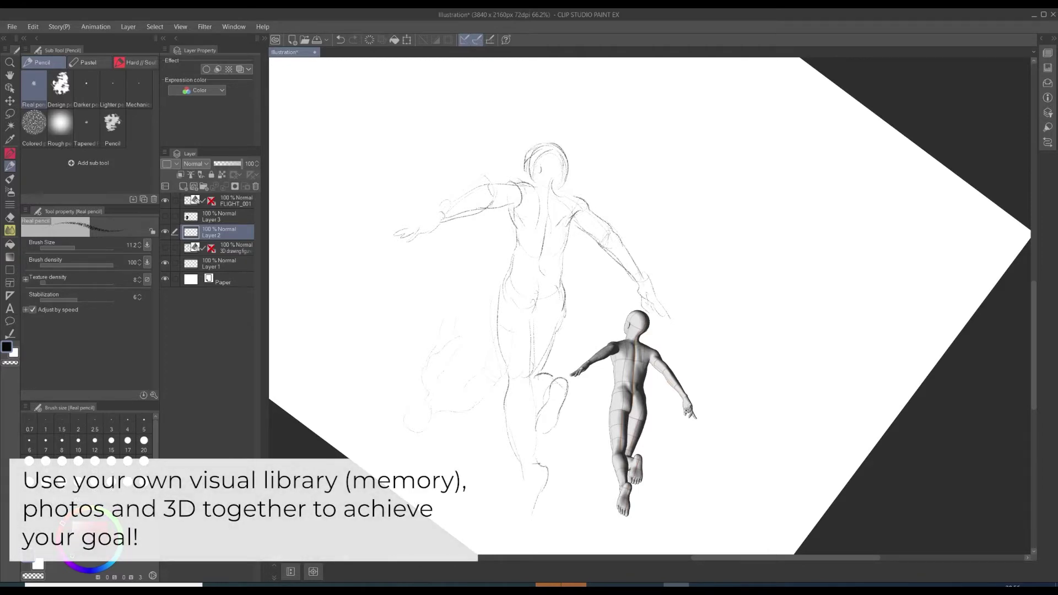
Stroke over the flying figure's outstretched arm with the Real pencil at size 44 and put the drawing's layers into a hidden folder.
{"action": "key", "text": "ctrl+z"}
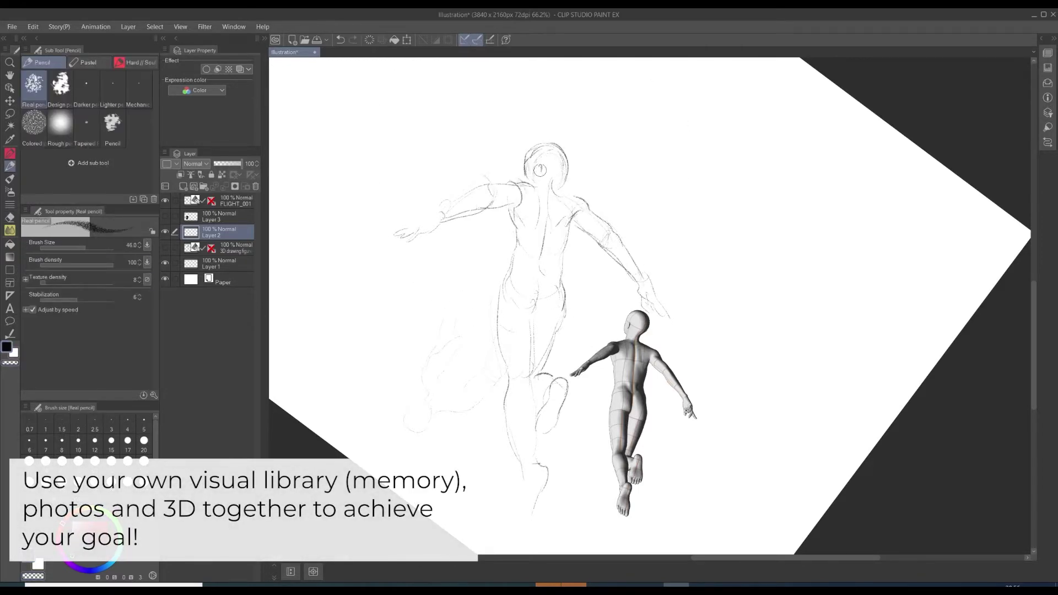
{"action": "mouse_move", "coordinate": [451, 200]}
{"action": "left_mouse_down"}
{"action": "mouse_move", "coordinate": [415, 196]}
{"action": "mouse_move", "coordinate": [433, 192]}
{"action": "left_mouse_up"}
{"action": "left_click_drag", "start_coordinate": [519, 178], "coordinate": [440, 220]}
{"action": "left_click_drag", "start_coordinate": [380, 251], "coordinate": [347, 243]}
{"action": "key", "text": "ctrl+at"}
{"action": "left_click_drag", "start_coordinate": [752, 246], "coordinate": [438, 346]}
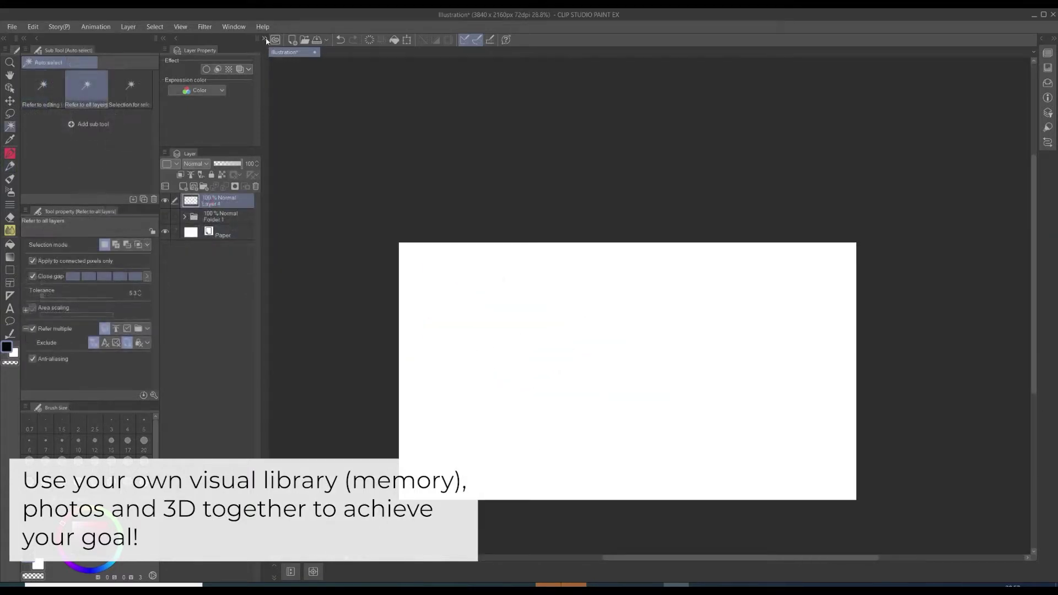
Place the premade Touch hair pose on the canvas and turn the 3D camera toward the figure's side.
{"action": "left_click", "coordinate": [265, 40]}
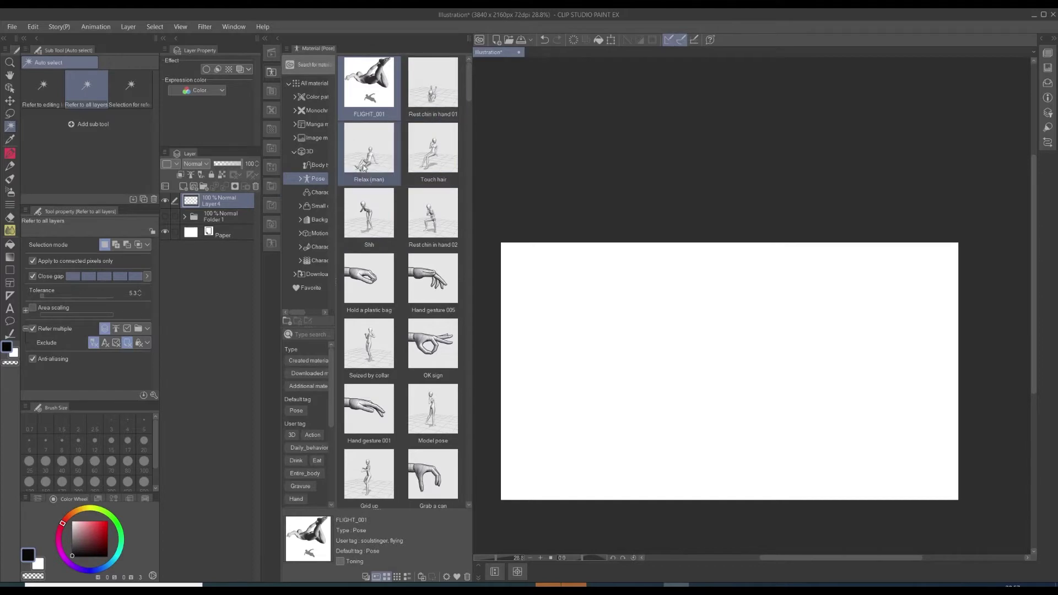
{"action": "left_click_drag", "start_coordinate": [422, 166], "coordinate": [702, 373]}
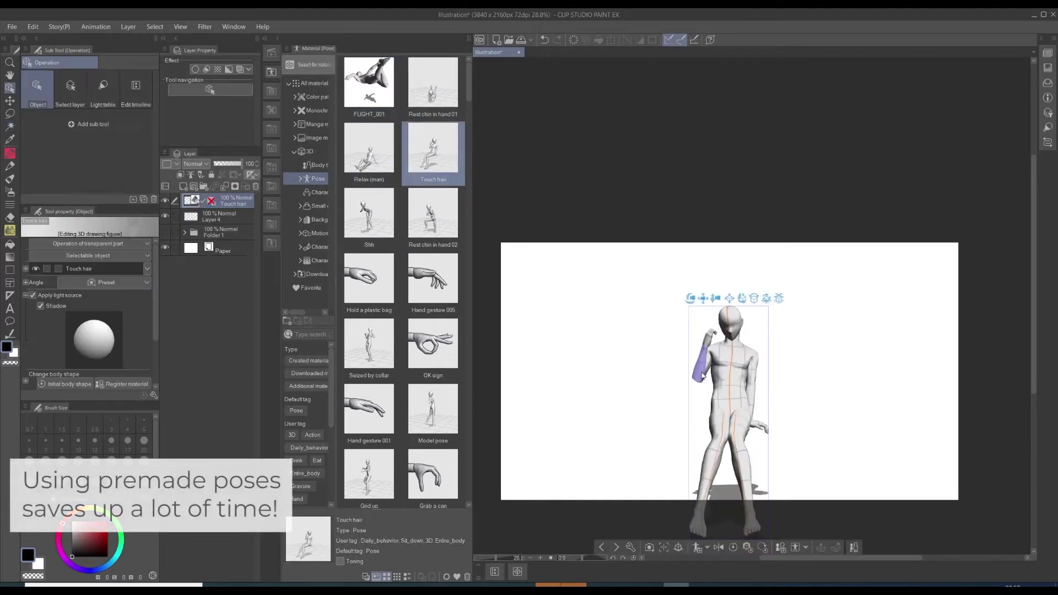
{"action": "left_click_drag", "start_coordinate": [637, 338], "coordinate": [573, 279]}
{"action": "left_click", "coordinate": [265, 38]}
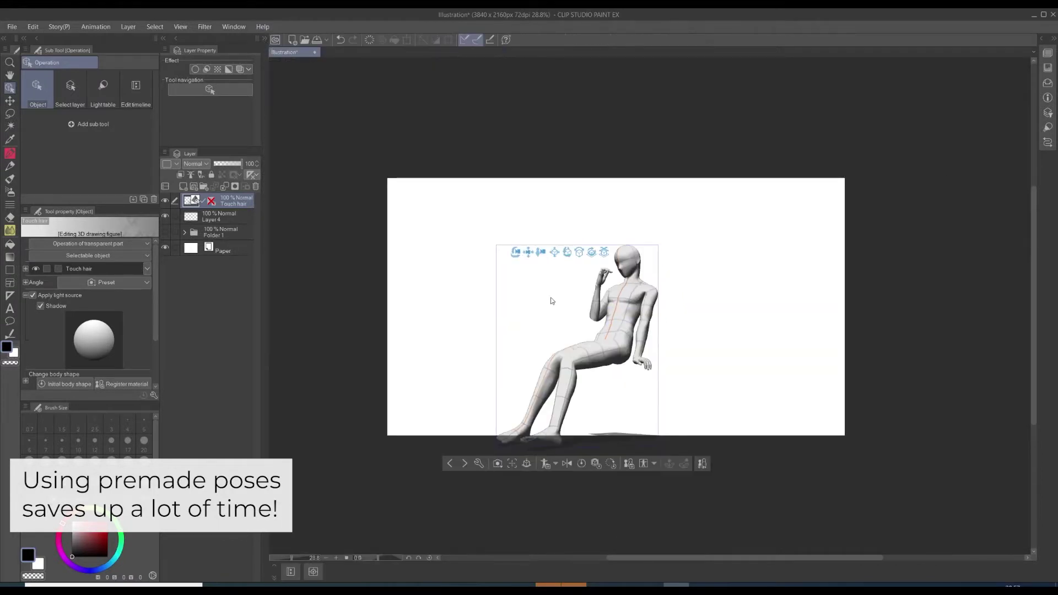
Adjust the 3D camera so the whole seated figure and its ground shadow fit inside the canvas.
{"action": "scroll", "coordinate": [483, 312], "scroll_direction": "down", "scroll_amount": 1}
{"action": "mouse_move", "coordinate": [490, 308]}
{"action": "left_mouse_down"}
{"action": "mouse_move", "coordinate": [499, 337]}
{"action": "mouse_move", "coordinate": [528, 362]}
{"action": "mouse_move", "coordinate": [543, 346]}
{"action": "mouse_move", "coordinate": [502, 252]}
{"action": "mouse_move", "coordinate": [520, 265]}
{"action": "mouse_move", "coordinate": [503, 255]}
{"action": "mouse_move", "coordinate": [491, 292]}
{"action": "left_mouse_up"}
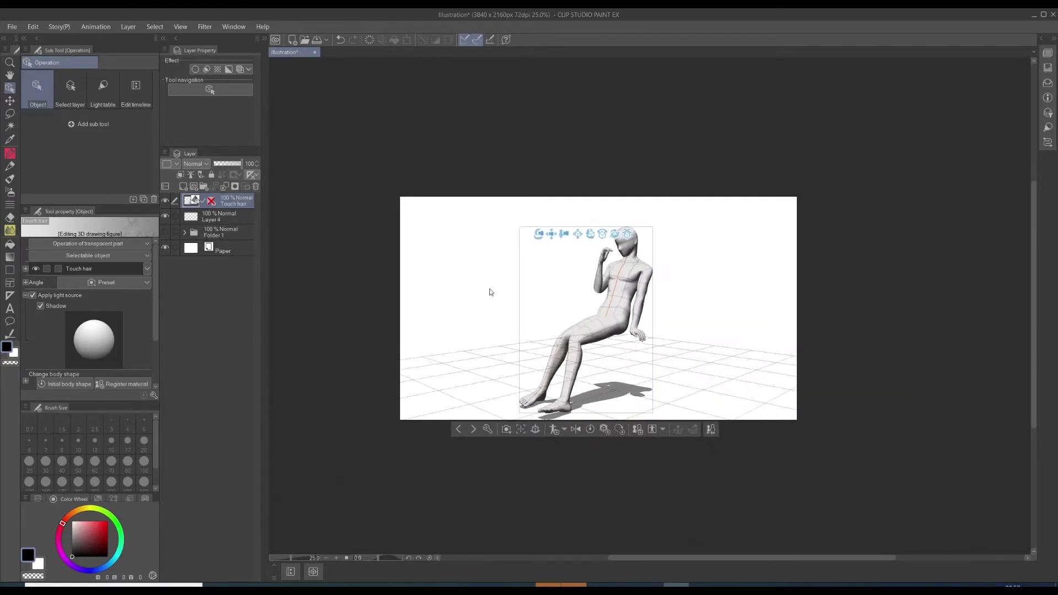
{"action": "scroll", "coordinate": [490, 292], "scroll_direction": "up", "scroll_amount": 5}
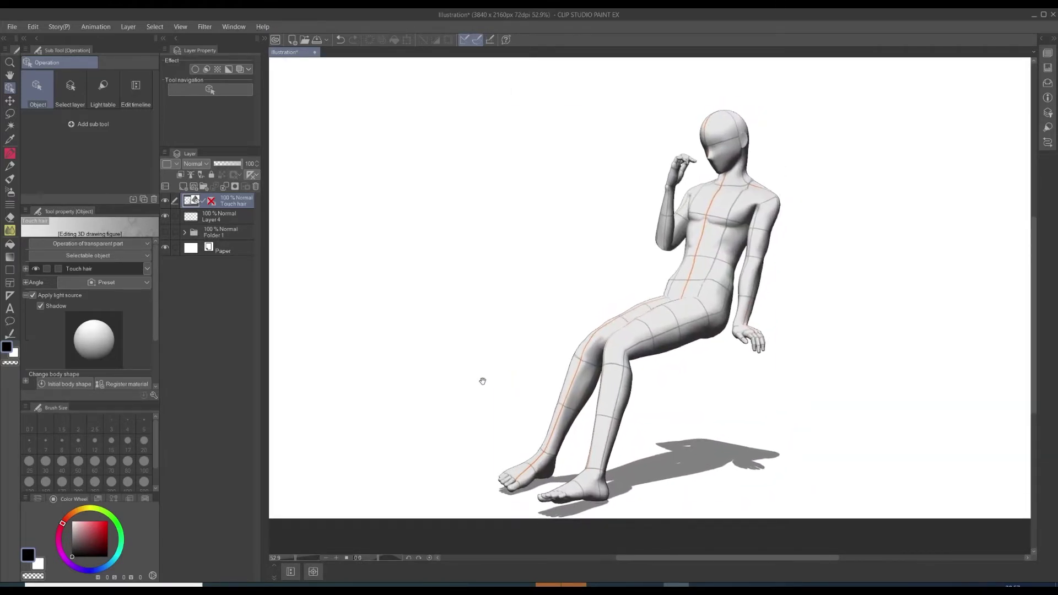
Add a new raster layer above the Touch hair figure layer and make it the active layer.
{"action": "key", "text": "ctrl+shift+n"}
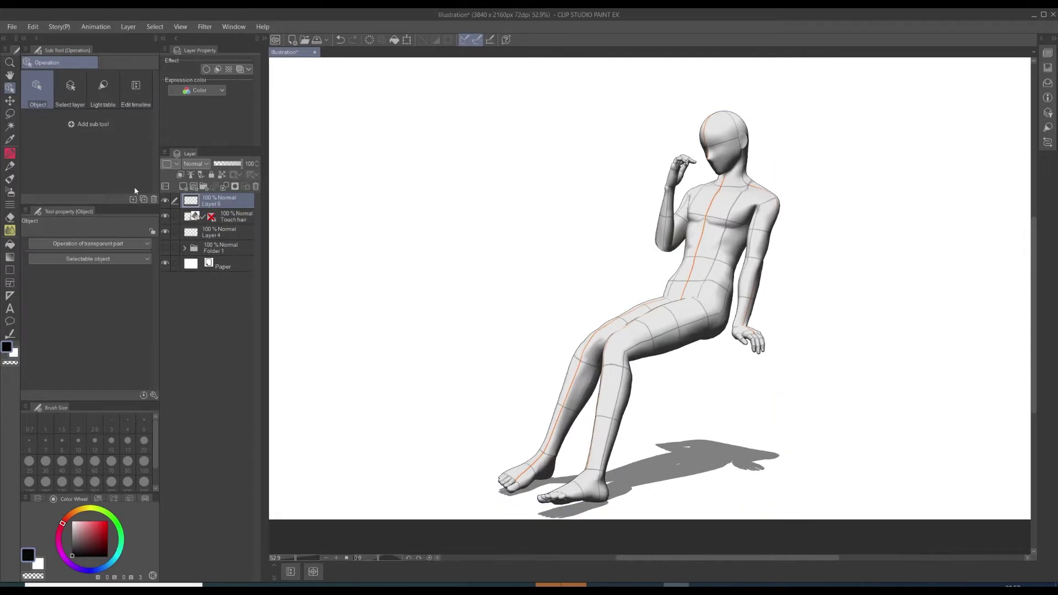
{"action": "left_click", "coordinate": [166, 215]}
{"action": "left_click", "coordinate": [188, 216]}
{"action": "left_click", "coordinate": [185, 198]}
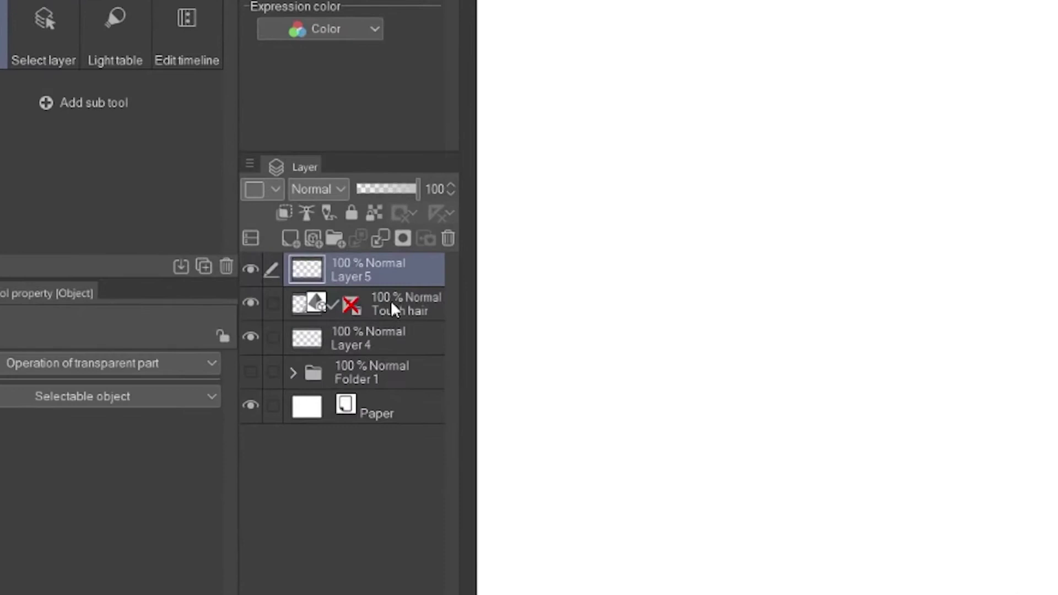
Set the Touch hair layer's opacity to 28% and tint it with the blue layer color, leaving Layer 5 active.
{"action": "left_click", "coordinate": [394, 307]}
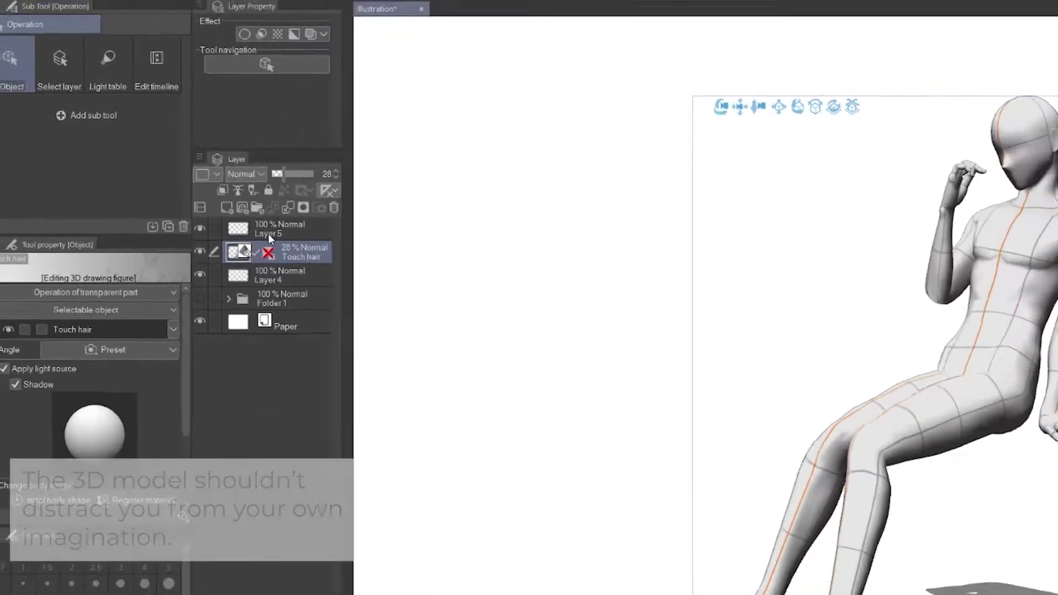
{"action": "left_click", "coordinate": [350, 275]}
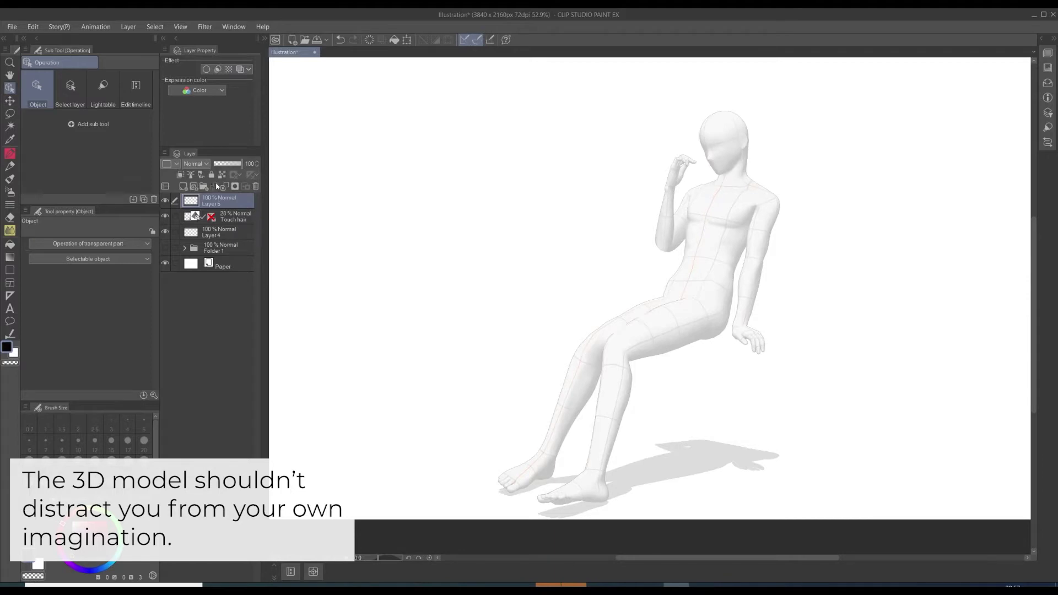
{"action": "left_click", "coordinate": [234, 216]}
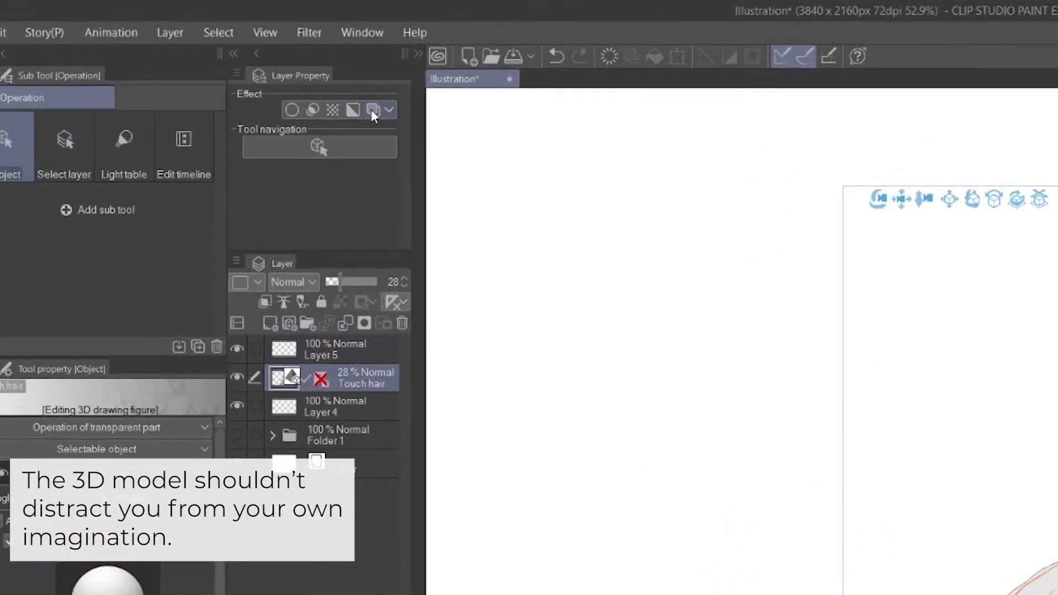
{"action": "left_click", "coordinate": [346, 101]}
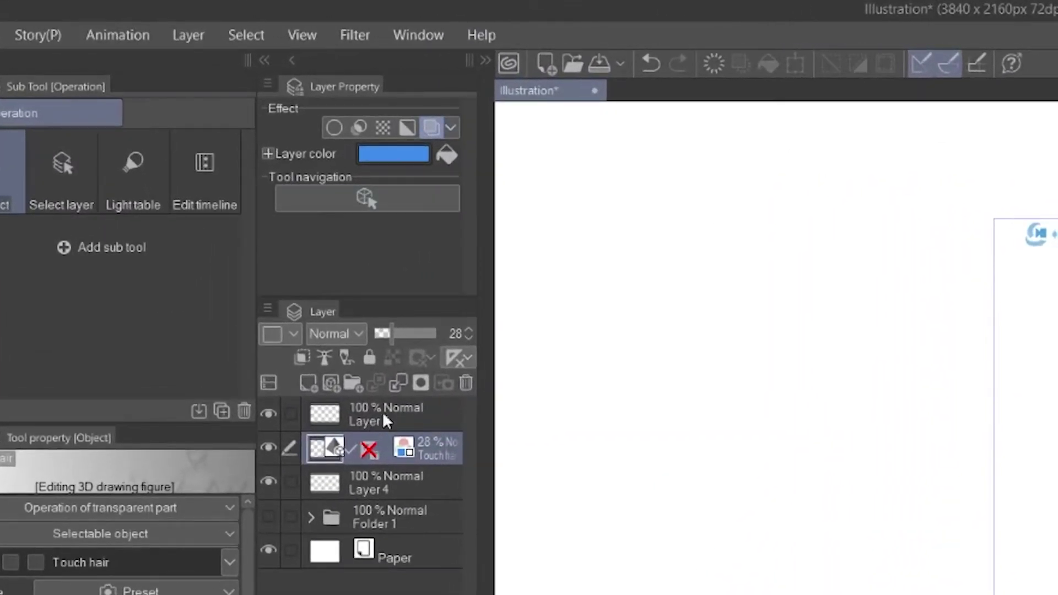
{"action": "left_click", "coordinate": [387, 421]}
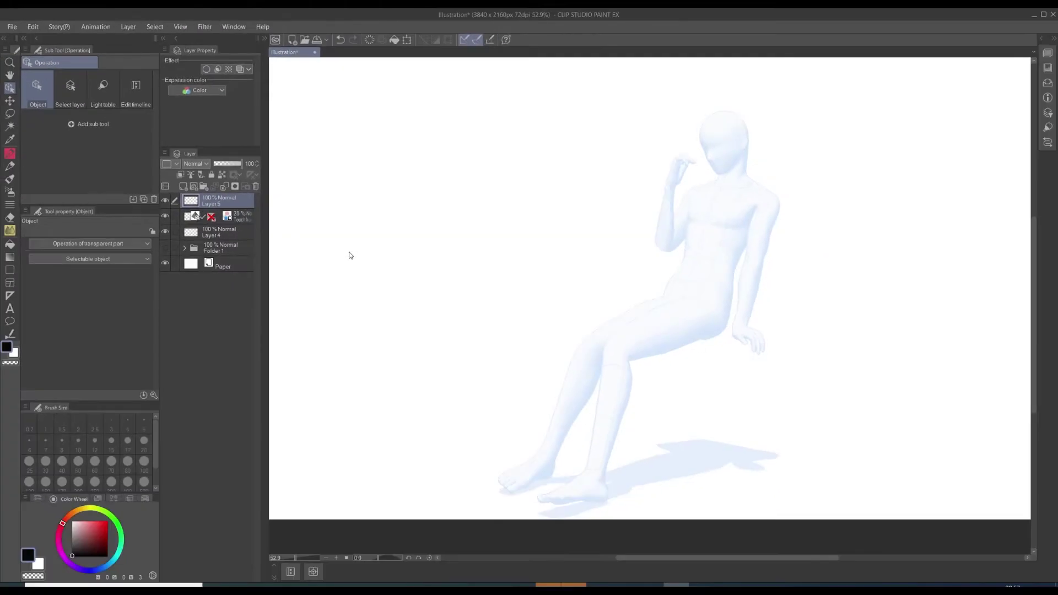
Switch to the Pencil tool for sketching over the tinted figure on Layer 5.
{"action": "scroll", "coordinate": [496, 300], "scroll_direction": "down", "scroll_amount": 2}
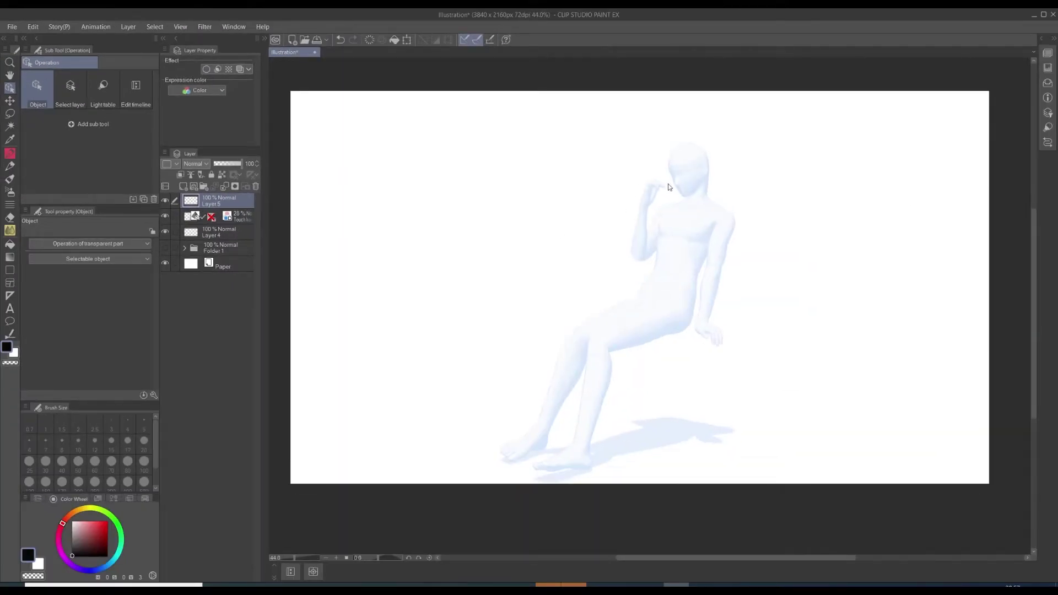
{"action": "key", "text": "p"}
{"action": "scroll", "coordinate": [665, 168], "scroll_direction": "up", "scroll_amount": 3}
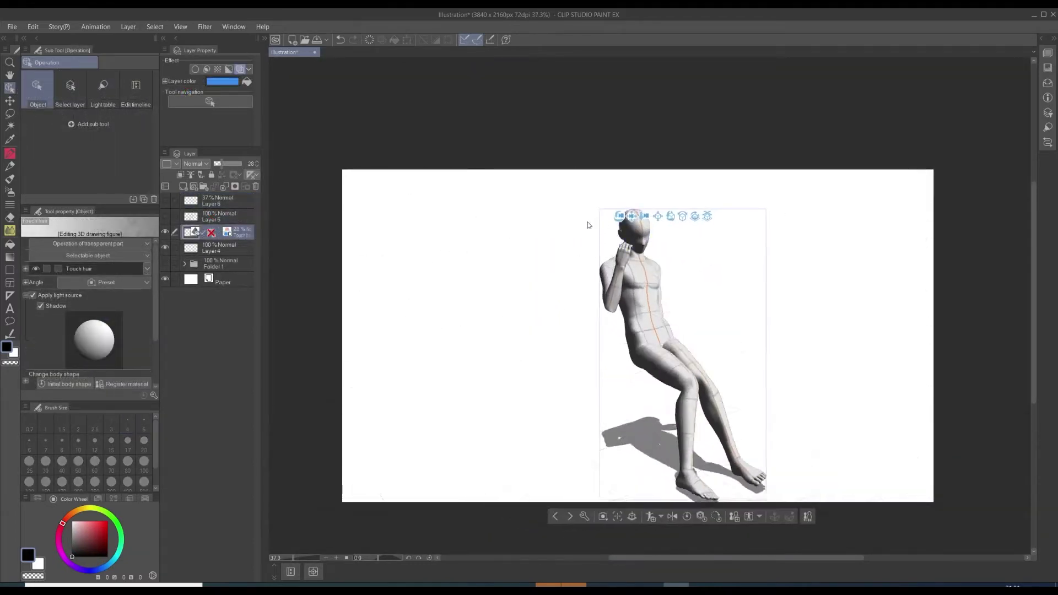
Orbit, move and zoom the 3D camera around the Touch hair figure to get a foreshortened view with the feet closest.
{"action": "left_click_drag", "start_coordinate": [588, 225], "coordinate": [767, 311]}
{"action": "left_click_drag", "start_coordinate": [657, 260], "coordinate": [595, 284]}
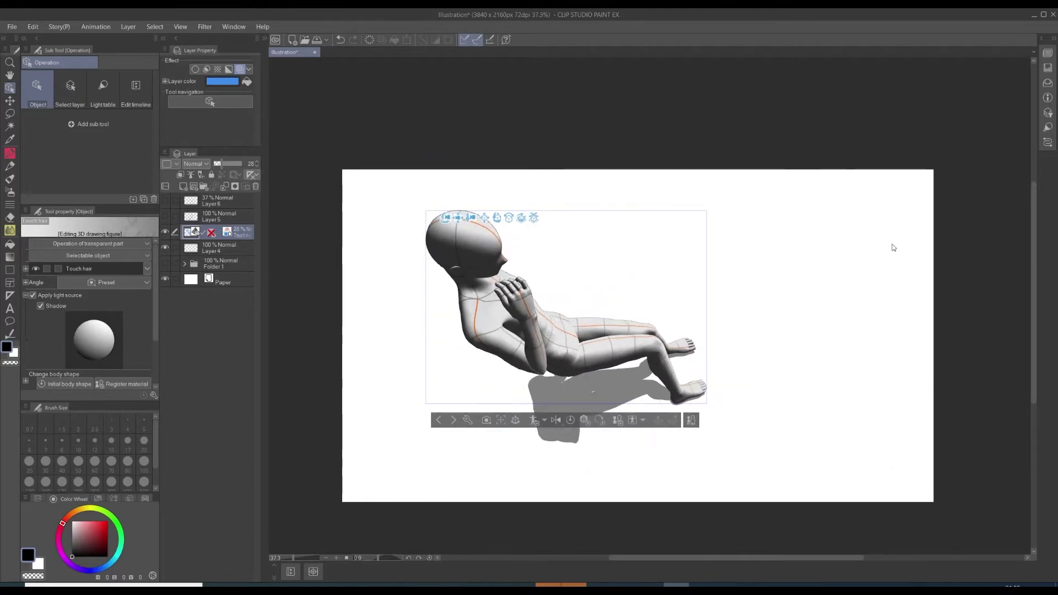
{"action": "left_click_drag", "start_coordinate": [886, 245], "coordinate": [709, 230]}
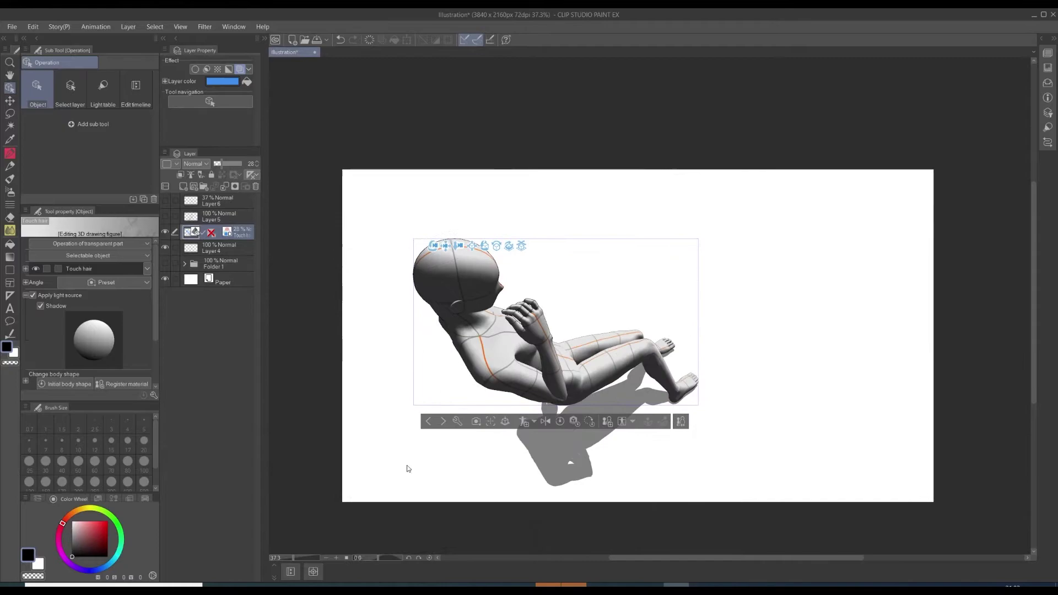
{"action": "left_click_drag", "start_coordinate": [407, 469], "coordinate": [741, 336]}
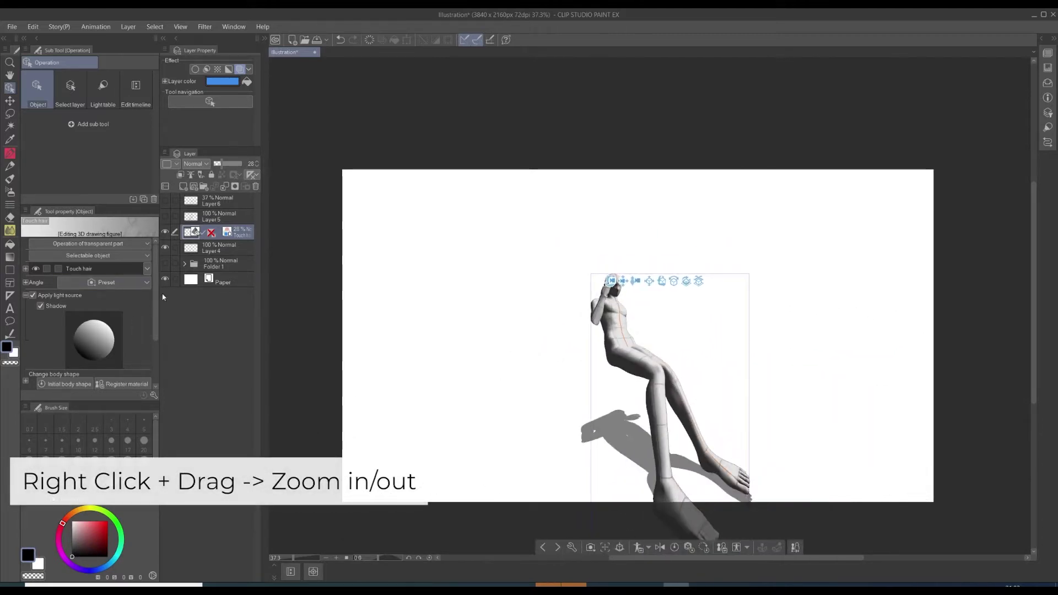
{"action": "scroll", "coordinate": [150, 364], "scroll_direction": "down", "scroll_amount": 3}
{"action": "scroll", "coordinate": [91, 325], "scroll_direction": "up", "scroll_amount": 5}
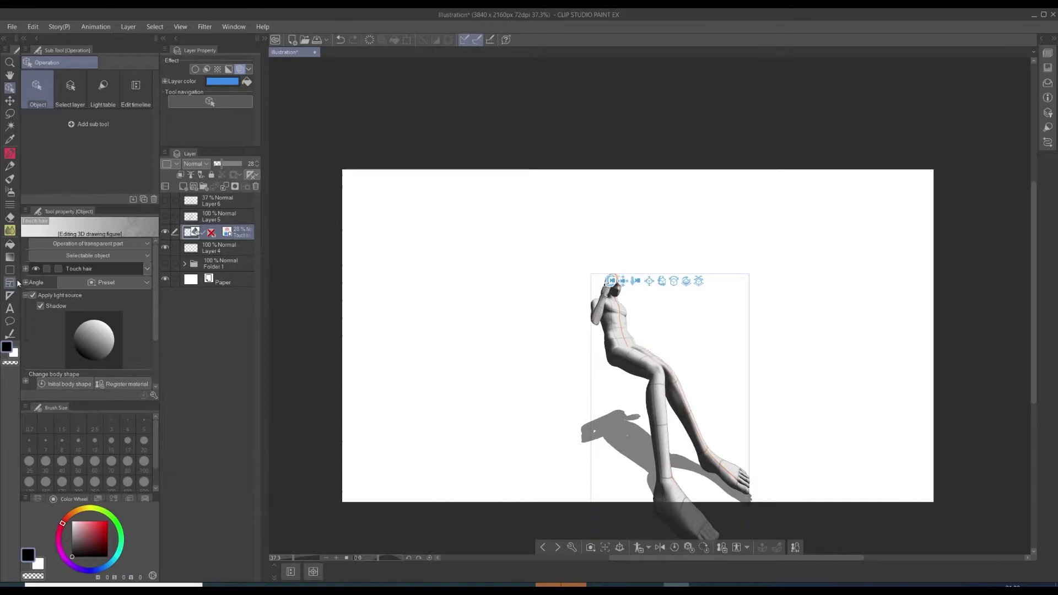
Try several preset camera angles on the Touch hair figure, finishing with the close-up view from behind.
{"action": "left_click", "coordinate": [126, 284]}
{"action": "scroll", "coordinate": [110, 358], "scroll_direction": "down", "scroll_amount": 2}
{"action": "left_click", "coordinate": [115, 366]}
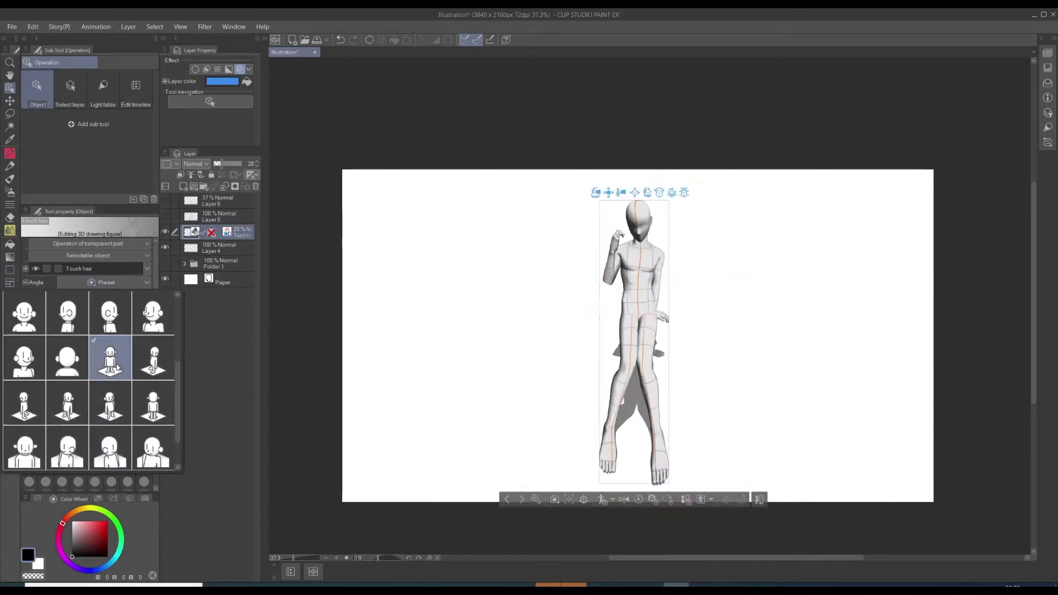
{"action": "left_click", "coordinate": [152, 363]}
{"action": "left_click", "coordinate": [112, 403]}
{"action": "left_click", "coordinate": [71, 361]}
{"action": "left_click", "coordinate": [389, 363]}
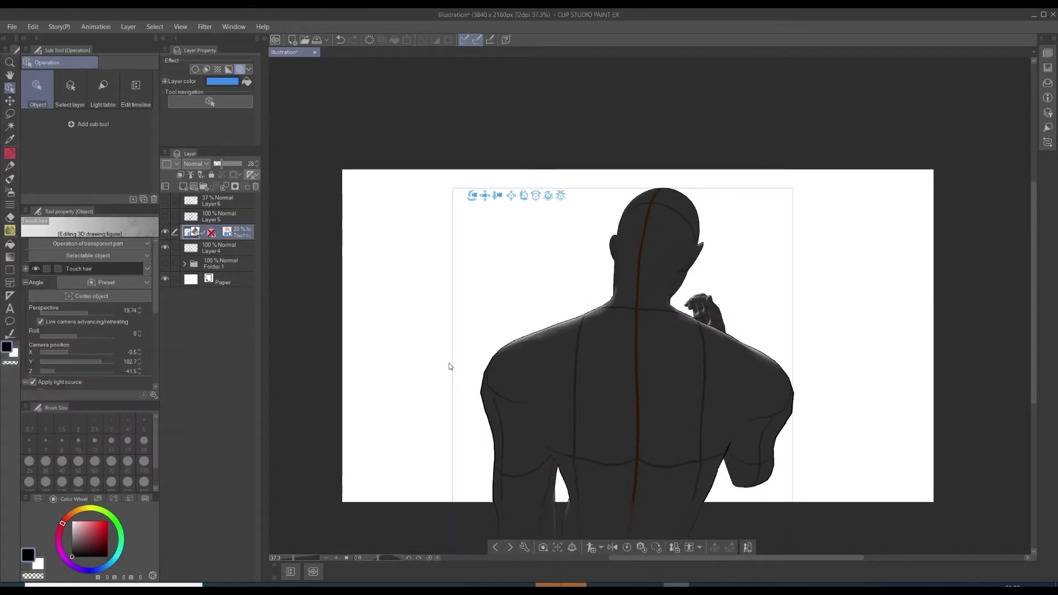
Orbit to a rear side view of the seated figure and reduce the camera perspective to 1.00.
{"action": "left_click_drag", "start_coordinate": [449, 366], "coordinate": [353, 326]}
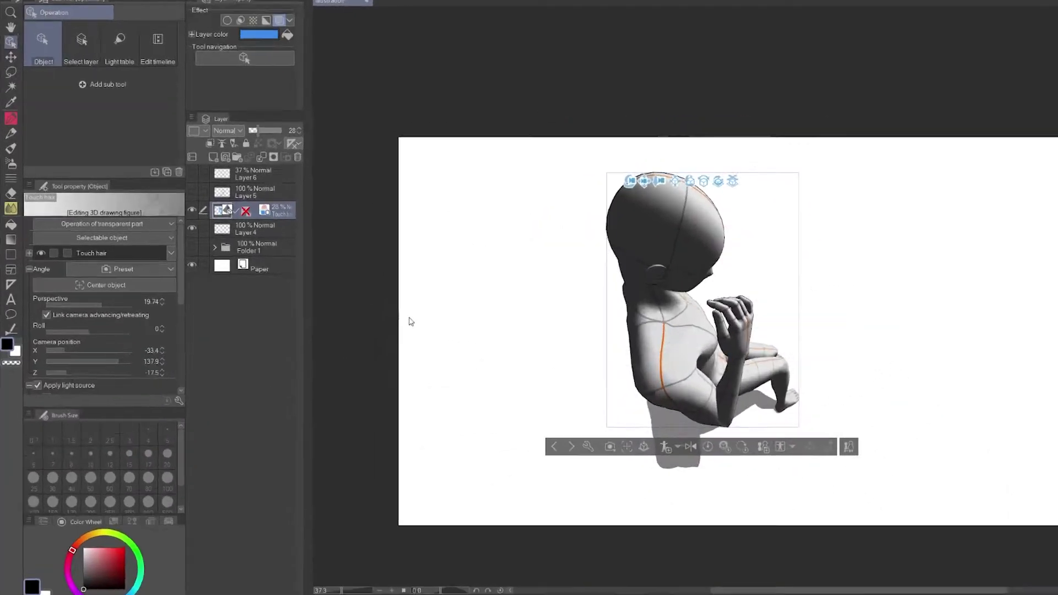
{"action": "mouse_move", "coordinate": [102, 304]}
{"action": "left_mouse_down"}
{"action": "mouse_move", "coordinate": [87, 306]}
{"action": "mouse_move", "coordinate": [160, 288]}
{"action": "mouse_move", "coordinate": [106, 294]}
{"action": "left_mouse_up"}
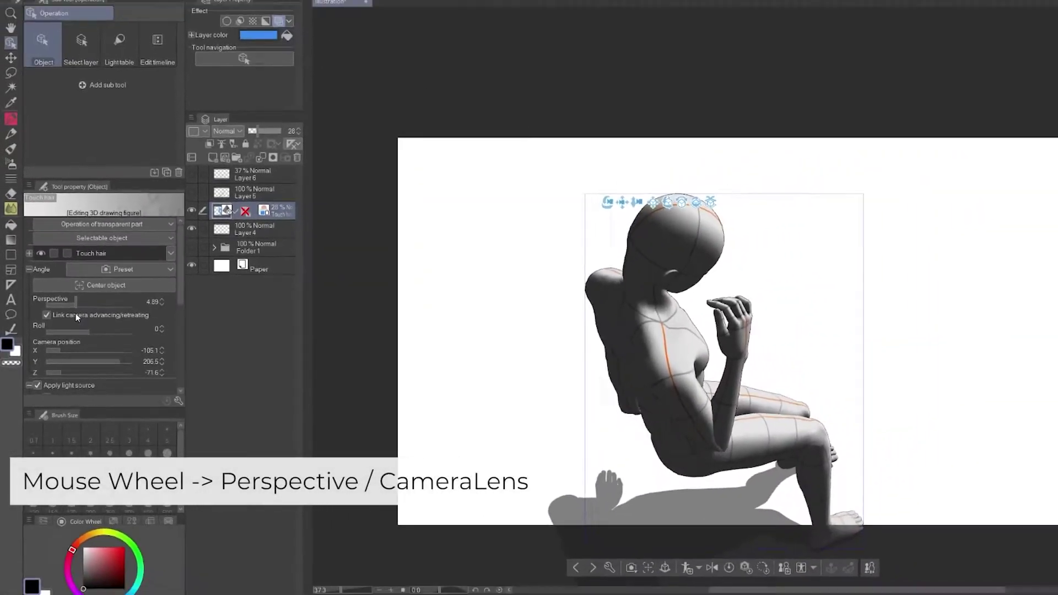
{"action": "scroll", "coordinate": [72, 316], "scroll_direction": "down", "scroll_amount": 4}
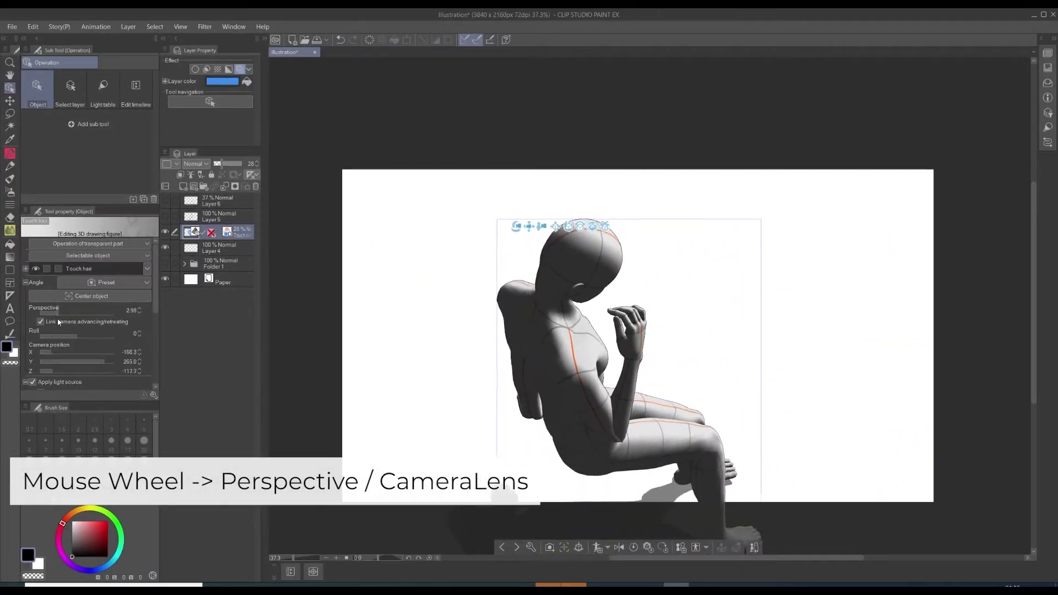
{"action": "left_click_drag", "start_coordinate": [448, 330], "coordinate": [470, 302]}
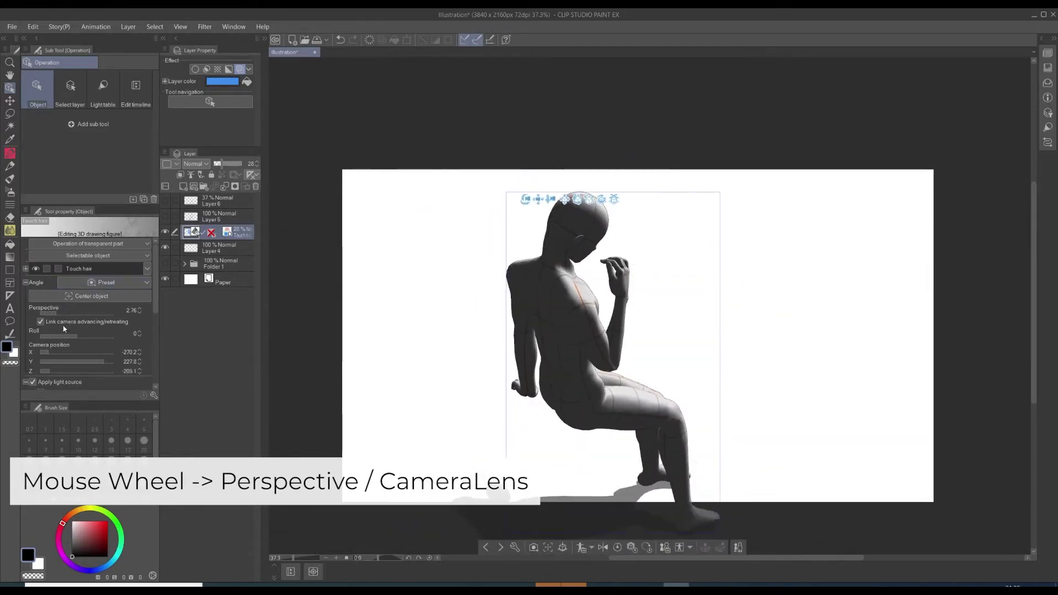
{"action": "left_click_drag", "start_coordinate": [56, 313], "coordinate": [40, 315]}
{"action": "scroll", "coordinate": [442, 339], "scroll_direction": "down", "scroll_amount": 4}
{"action": "left_click_drag", "start_coordinate": [442, 339], "coordinate": [500, 335]}
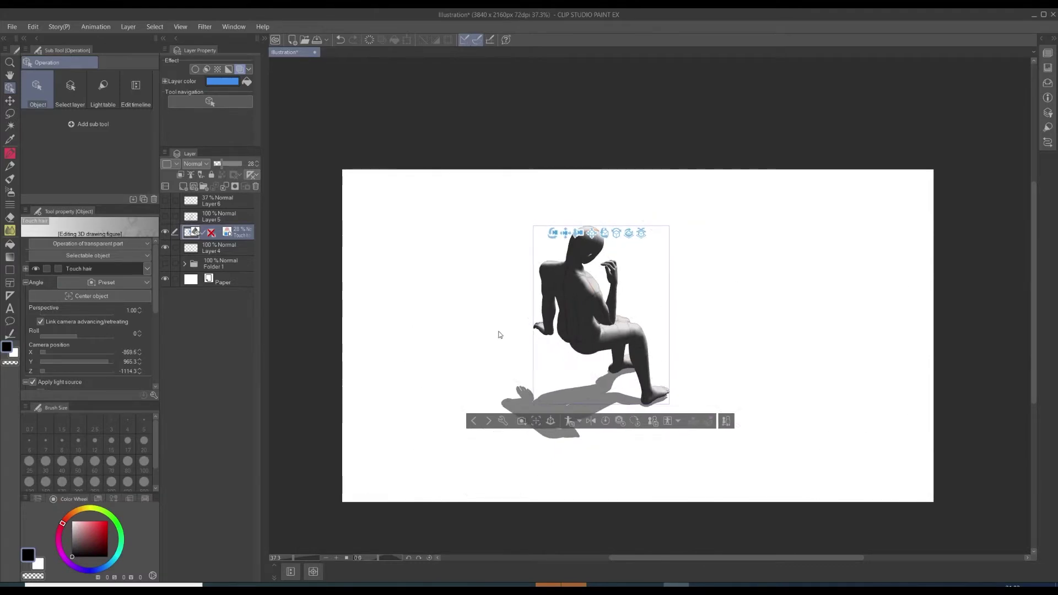
{"action": "left_click_drag", "start_coordinate": [278, 241], "coordinate": [387, 282]}
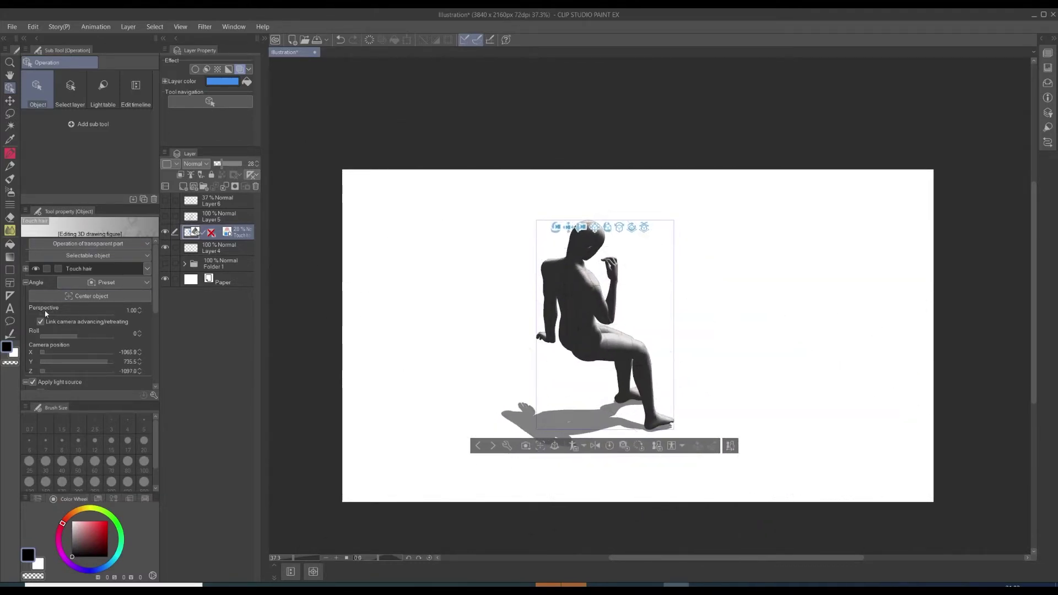
Strengthen the camera perspective in a low view with the foot nearest, and enable Manga Perspective at 0.22.
{"action": "left_click_drag", "start_coordinate": [45, 313], "coordinate": [87, 311]}
{"action": "left_click_drag", "start_coordinate": [657, 304], "coordinate": [407, 313]}
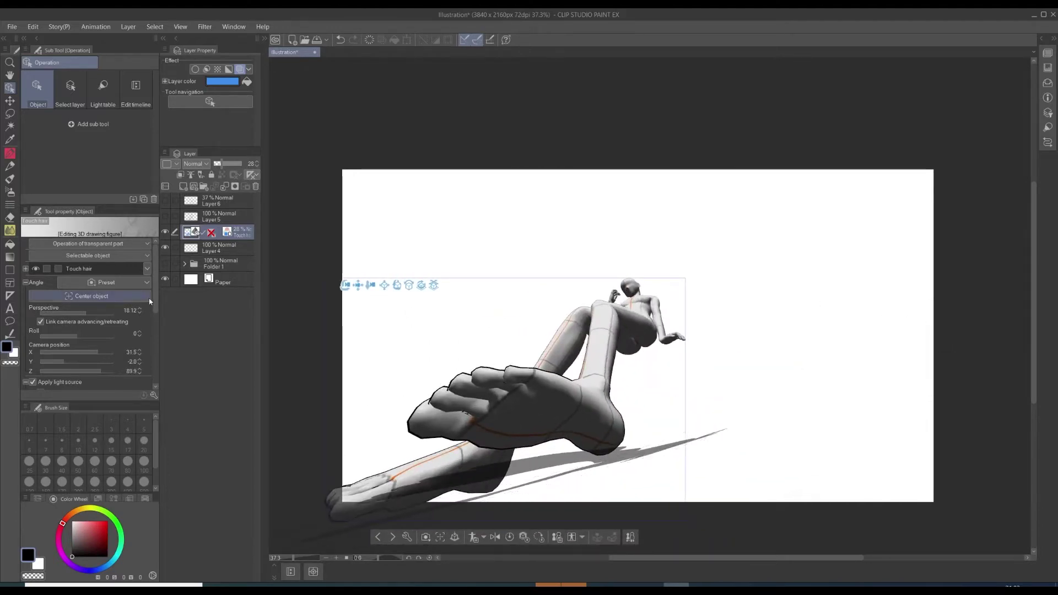
{"action": "scroll", "coordinate": [147, 341], "scroll_direction": "down", "scroll_amount": 5}
{"action": "left_click", "coordinate": [33, 353]}
{"action": "left_click_drag", "start_coordinate": [76, 359], "coordinate": [57, 359]}
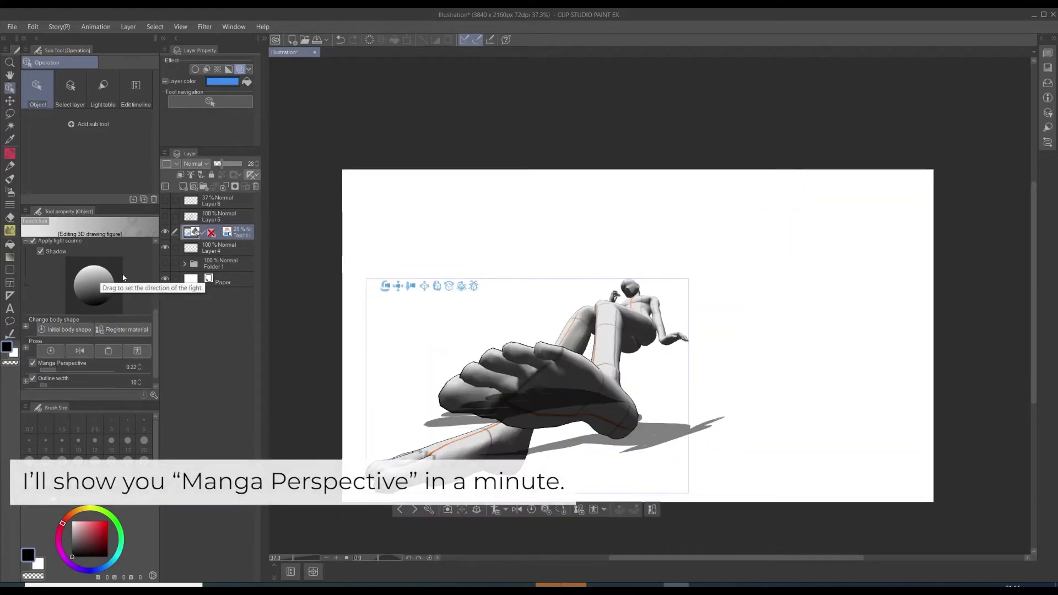
{"action": "scroll", "coordinate": [124, 278], "scroll_direction": "up", "scroll_amount": 5}
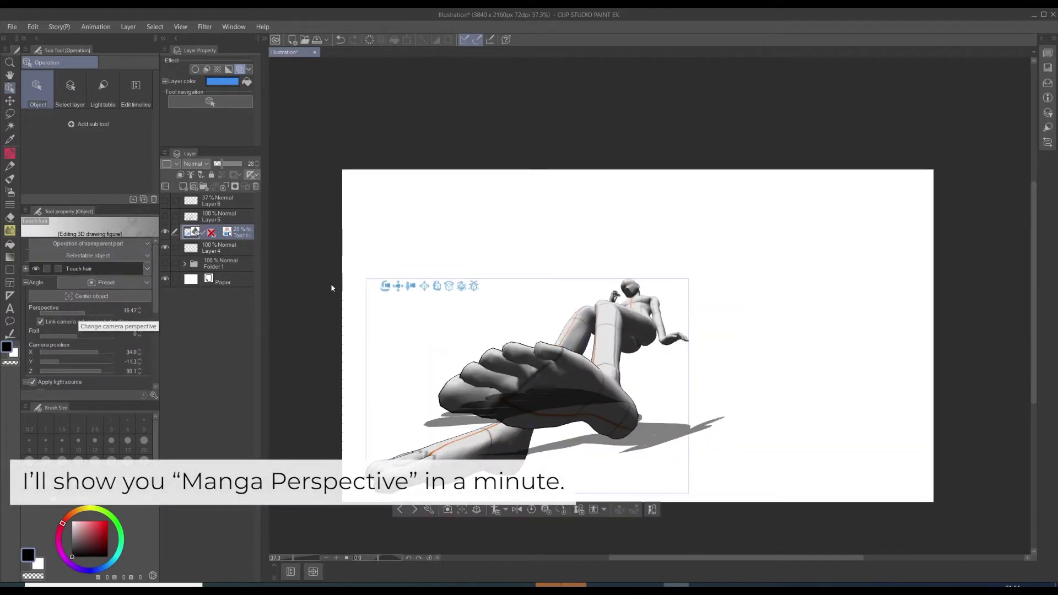
Orbit to a high view with the head nearest and raise Manga Perspective to 0.69.
{"action": "left_click_drag", "start_coordinate": [83, 312], "coordinate": [83, 312]}
{"action": "left_click_drag", "start_coordinate": [788, 325], "coordinate": [826, 225]}
{"action": "left_click_drag", "start_coordinate": [155, 292], "coordinate": [160, 377]}
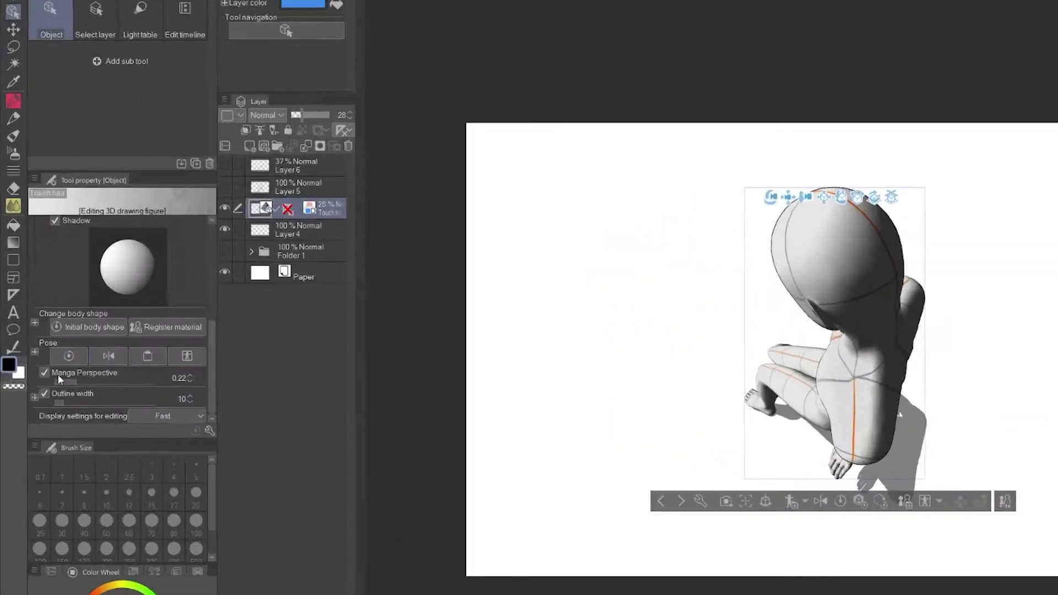
{"action": "left_click_drag", "start_coordinate": [58, 379], "coordinate": [129, 379]}
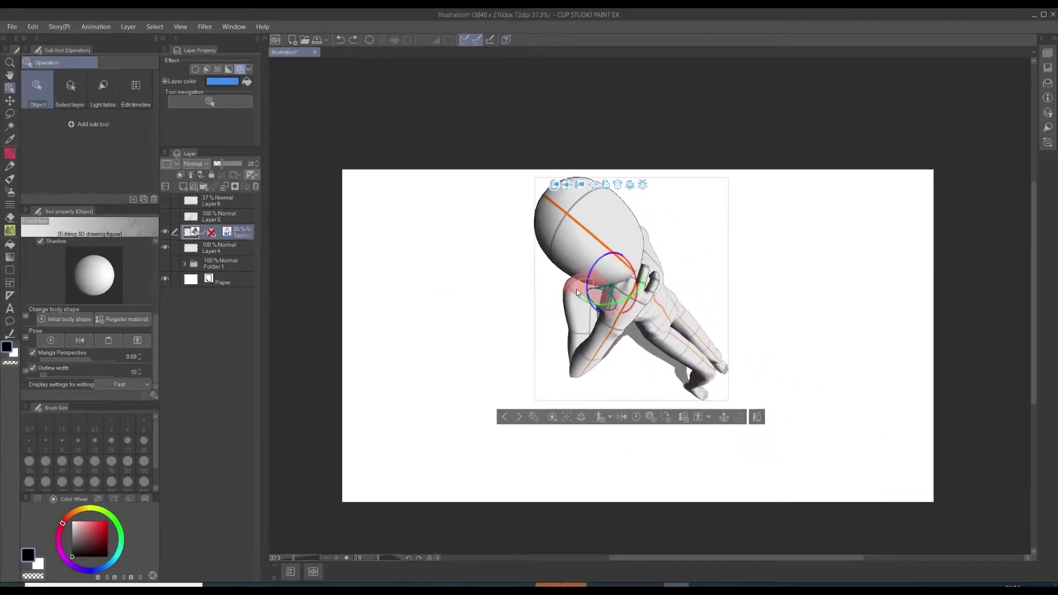
Orbit and reposition the camera to a high rear side view of the seated figure with the head closest.
{"action": "left_click_drag", "start_coordinate": [576, 292], "coordinate": [322, 198]}
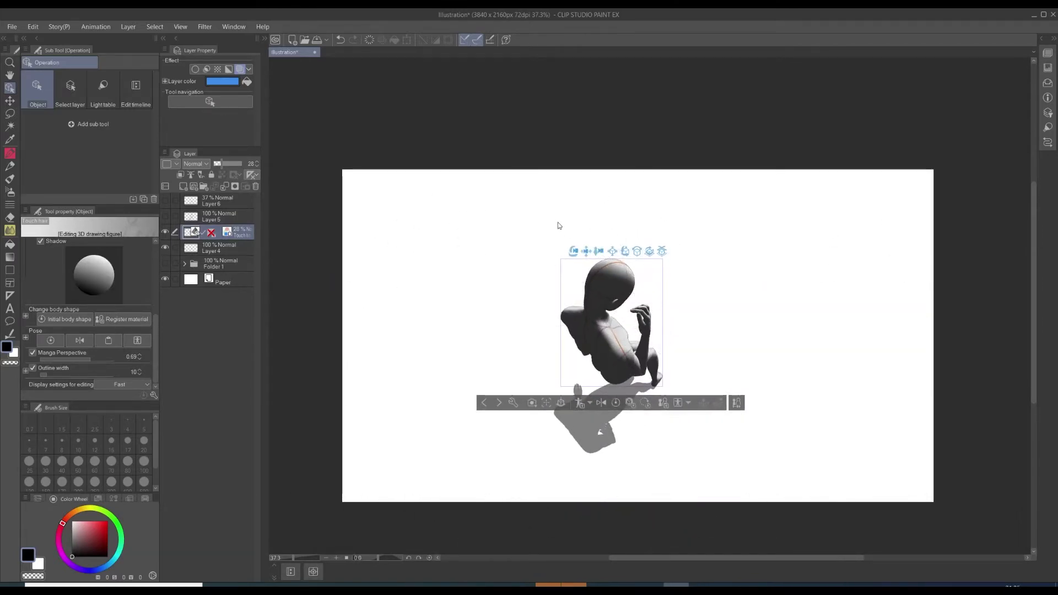
{"action": "left_click_drag", "start_coordinate": [558, 226], "coordinate": [667, 340]}
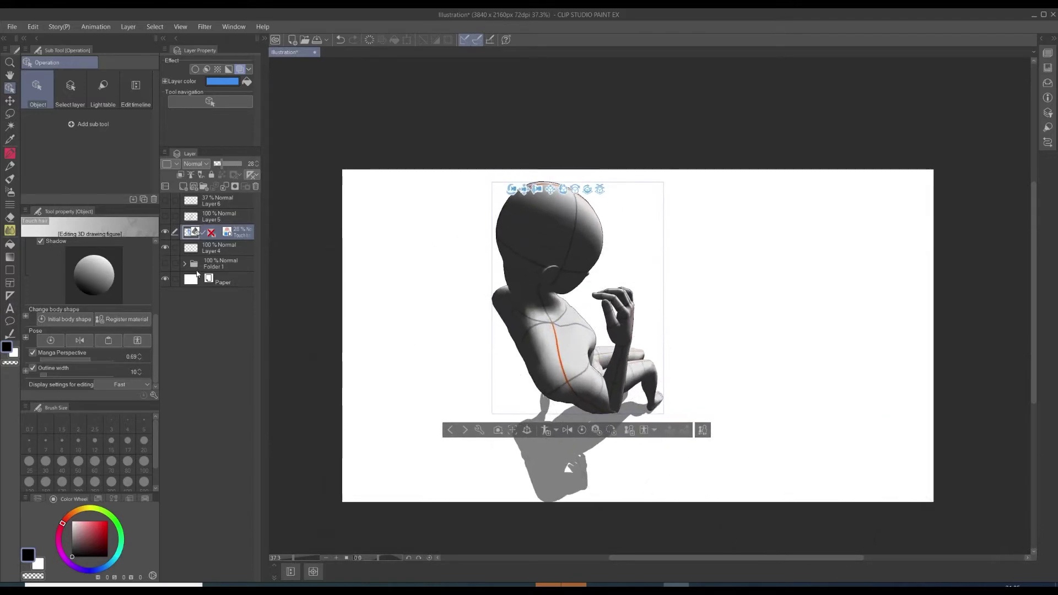
{"action": "left_click_drag", "start_coordinate": [295, 302], "coordinate": [298, 303]}
{"action": "left_click_drag", "start_coordinate": [791, 325], "coordinate": [669, 346]}
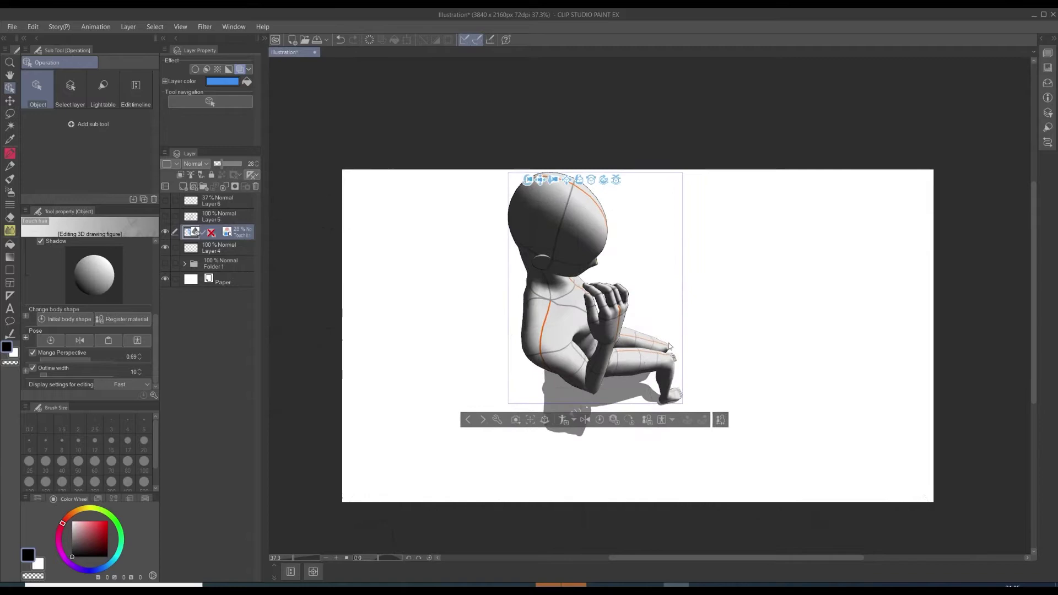
{"action": "left_click", "coordinate": [669, 346]}
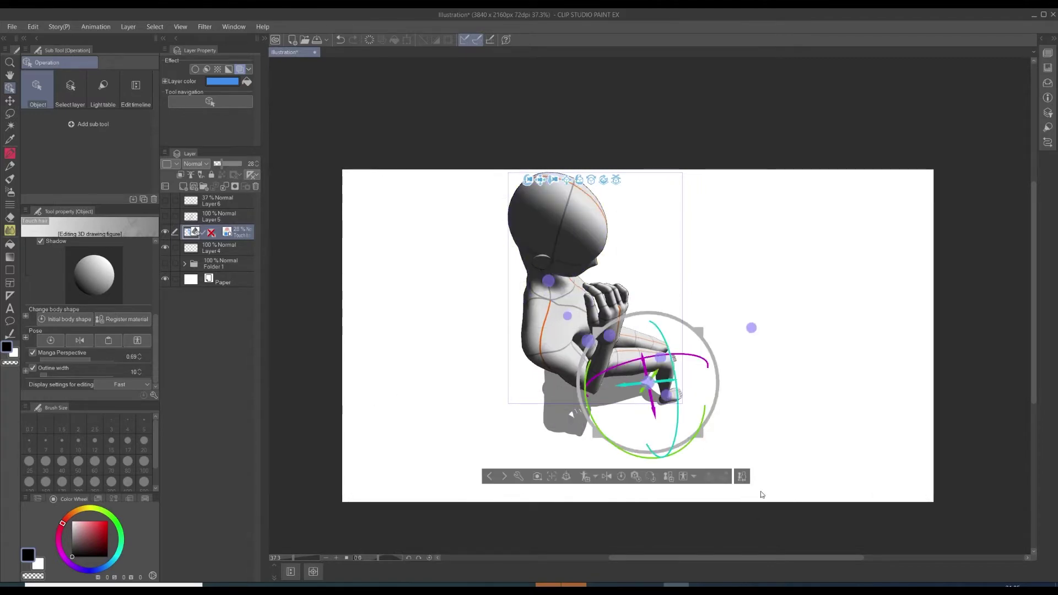
{"action": "left_click_drag", "start_coordinate": [527, 180], "coordinate": [744, 266]}
{"action": "left_click", "coordinate": [775, 283]}
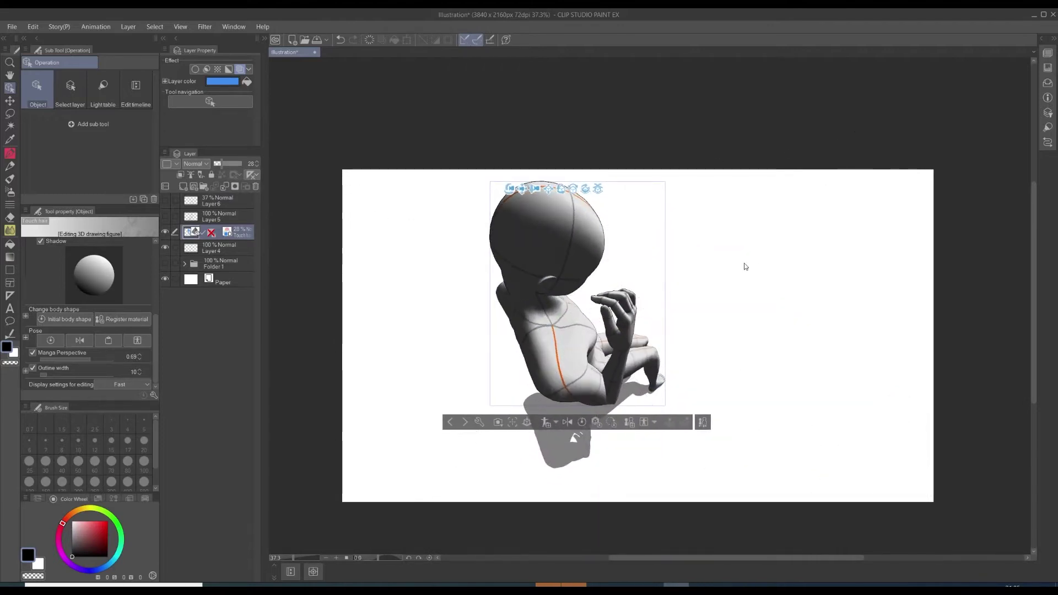
Run the "Turn into sketch layer- add vector" action on the Touch hair layer, grouping the tinted figure in a folder under a new drawing layer.
{"action": "key", "text": "q"}
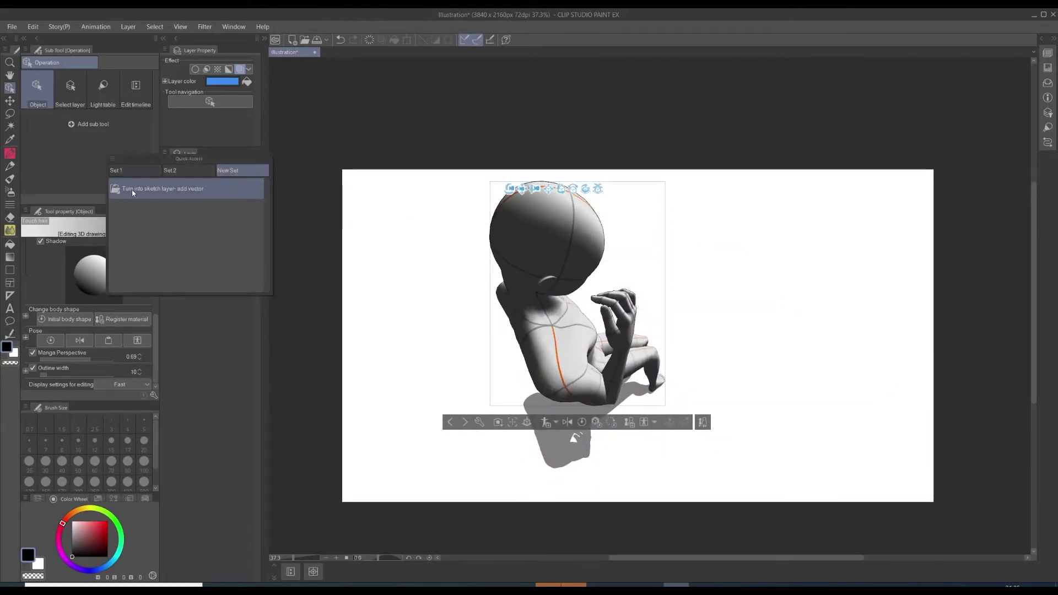
{"action": "left_click", "coordinate": [132, 191]}
{"action": "left_click", "coordinate": [191, 218]}
{"action": "left_click", "coordinate": [191, 231]}
{"action": "key", "text": "ctrl+g"}
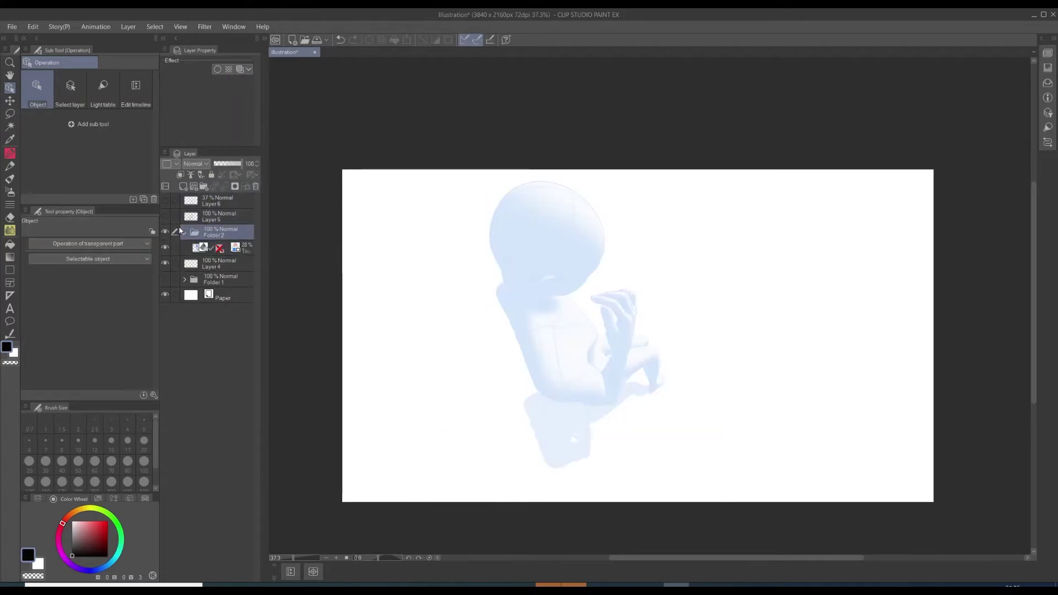
{"action": "key", "text": "ctrl+z"}
{"action": "key", "text": "ctrl+g"}
{"action": "key", "text": "ctrl+shift+n"}
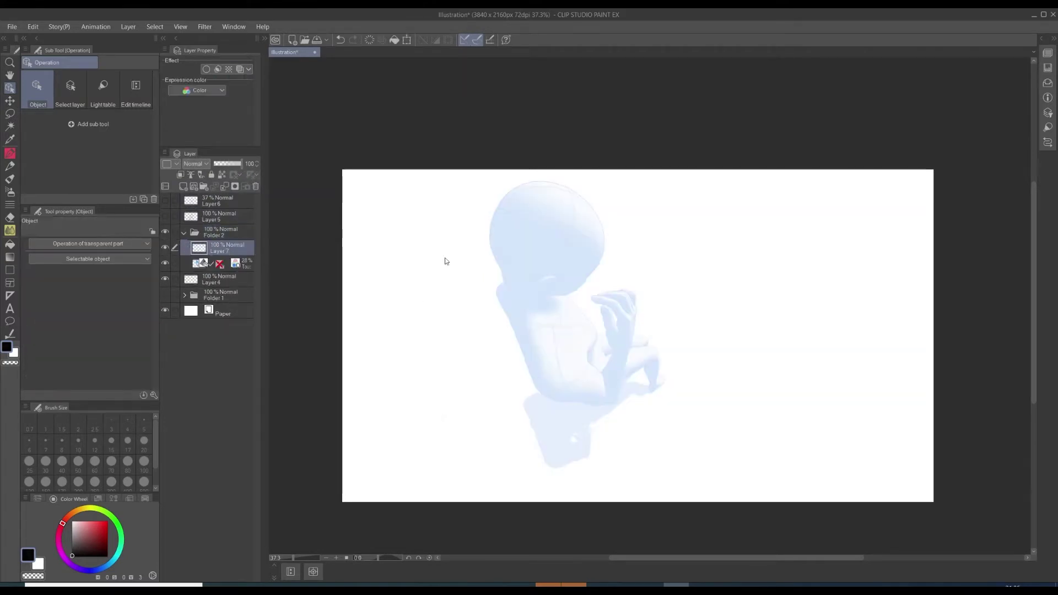
Sketch the head outline and ear over the tinted figure with the Real pencil, undoing and redrawing unsatisfactory strokes.
{"action": "key", "text": "p"}
{"action": "left_click_drag", "start_coordinate": [579, 194], "coordinate": [601, 239]}
{"action": "key", "text": "ctrl+z"}
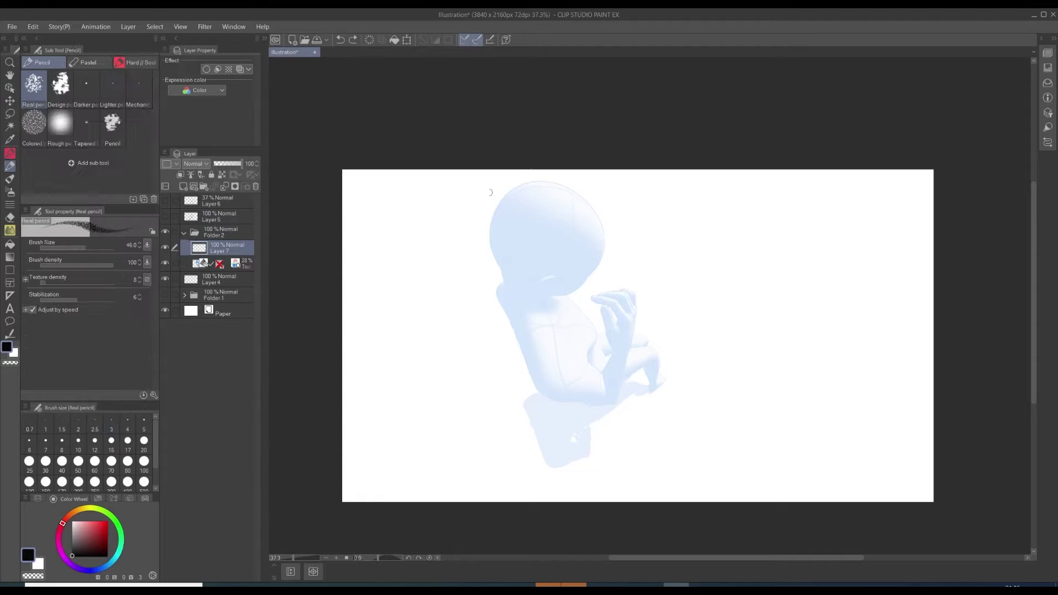
{"action": "left_click_drag", "start_coordinate": [573, 191], "coordinate": [607, 255]}
{"action": "key", "text": "ctrl+z"}
{"action": "key", "text": "ctrl+z"}
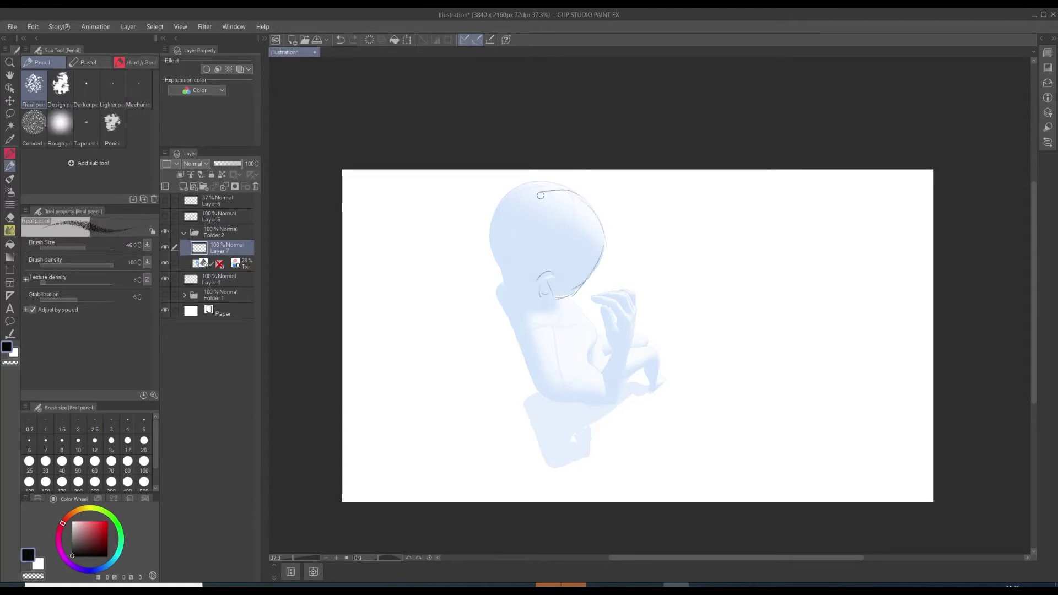
{"action": "key", "text": "ctrl+z"}
{"action": "mouse_move", "coordinate": [540, 196]}
{"action": "left_mouse_down"}
{"action": "mouse_move", "coordinate": [499, 188]}
{"action": "mouse_move", "coordinate": [521, 294]}
{"action": "mouse_move", "coordinate": [522, 311]}
{"action": "mouse_move", "coordinate": [508, 315]}
{"action": "left_mouse_up"}
{"action": "key", "text": "ctrl+z"}
{"action": "key", "text": "ctrl+z"}
Sketch the neck, back shoulder and chest contours, and refine the ear and the face edge.
{"action": "left_click_drag", "start_coordinate": [515, 319], "coordinate": [534, 378]}
{"action": "key", "text": "ctrl+z"}
{"action": "key", "text": "ctrl+z"}
{"action": "mouse_move", "coordinate": [556, 297]}
{"action": "left_mouse_down"}
{"action": "mouse_move", "coordinate": [582, 319]}
{"action": "mouse_move", "coordinate": [588, 360]}
{"action": "left_mouse_up"}
{"action": "mouse_move", "coordinate": [553, 274]}
{"action": "left_mouse_down"}
{"action": "mouse_move", "coordinate": [539, 294]}
{"action": "mouse_move", "coordinate": [548, 290]}
{"action": "left_mouse_up"}
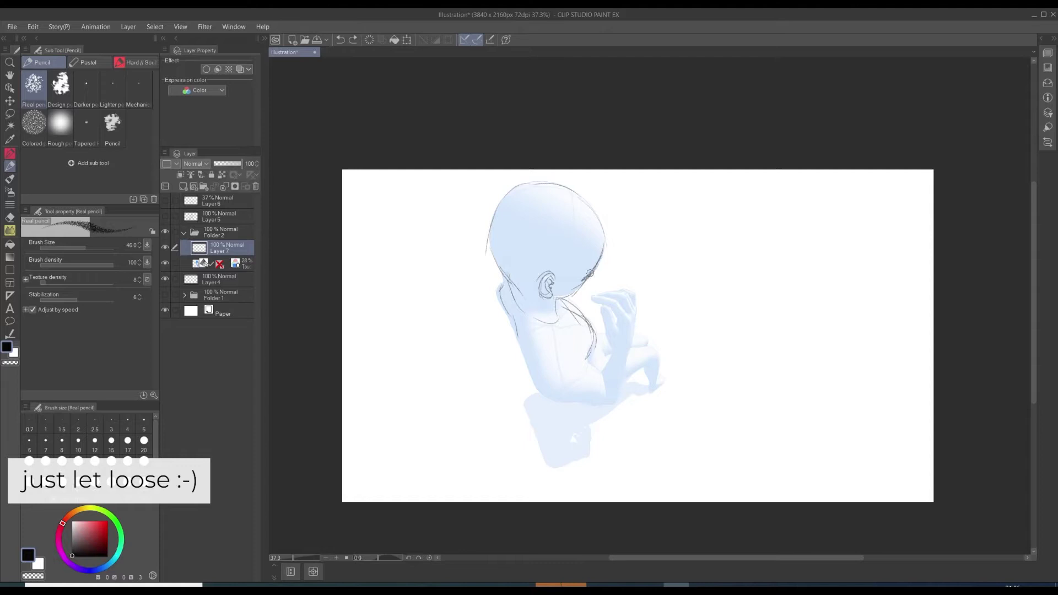
{"action": "left_click_drag", "start_coordinate": [591, 273], "coordinate": [584, 277]}
{"action": "key", "text": "ctrl+z"}
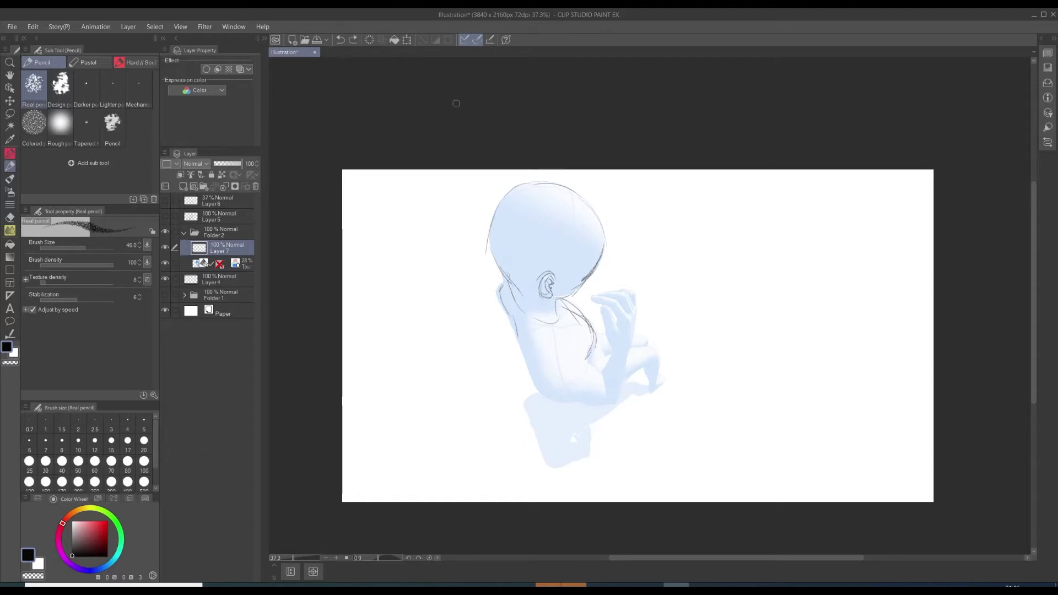
Sketch the bent near arm from shoulder to wrist and rough in the knees behind the forearm.
{"action": "left_click_drag", "start_coordinate": [582, 376], "coordinate": [571, 394]}
{"action": "left_click_drag", "start_coordinate": [557, 348], "coordinate": [558, 308]}
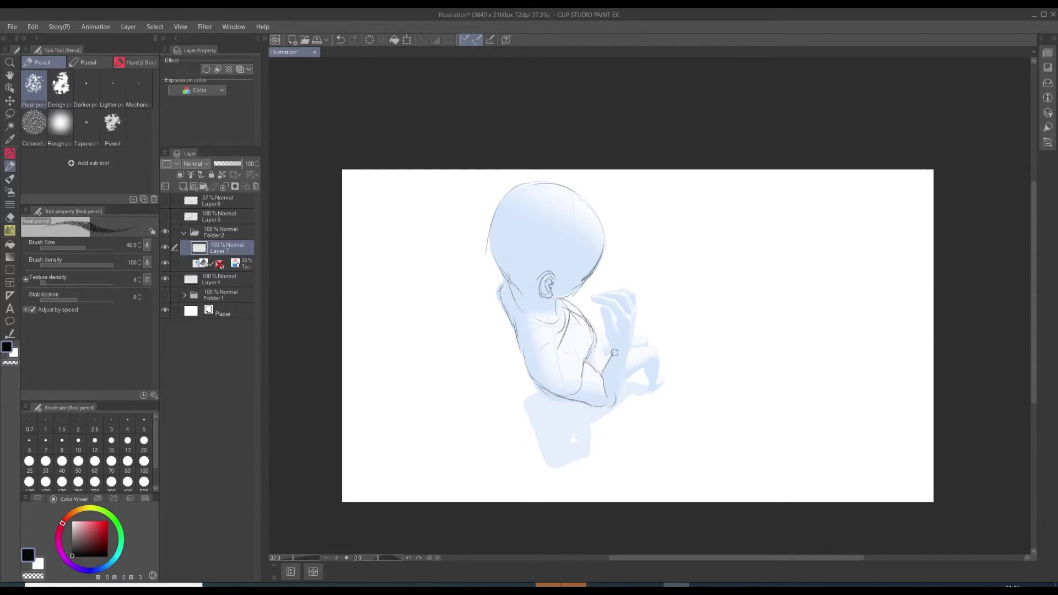
{"action": "left_click_drag", "start_coordinate": [615, 392], "coordinate": [627, 339]}
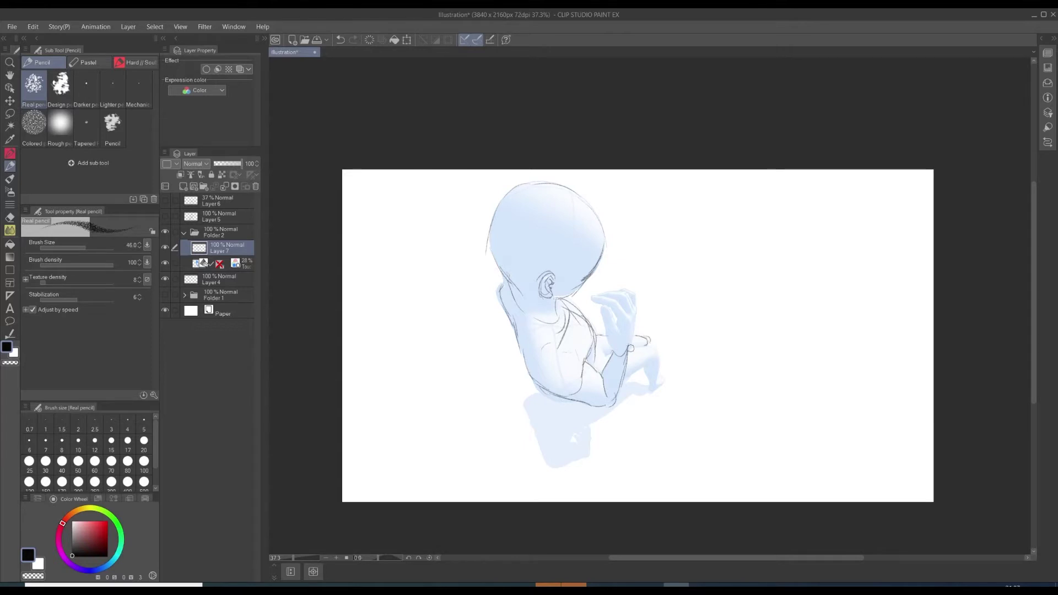
{"action": "mouse_move", "coordinate": [629, 348]}
{"action": "left_mouse_down"}
{"action": "mouse_move", "coordinate": [652, 350]}
{"action": "mouse_move", "coordinate": [659, 389]}
{"action": "left_mouse_up"}
{"action": "key", "text": "ctrl+z"}
{"action": "mouse_move", "coordinate": [525, 325]}
{"action": "left_mouse_down"}
{"action": "mouse_move", "coordinate": [490, 326]}
{"action": "mouse_move", "coordinate": [529, 329]}
{"action": "left_mouse_up"}
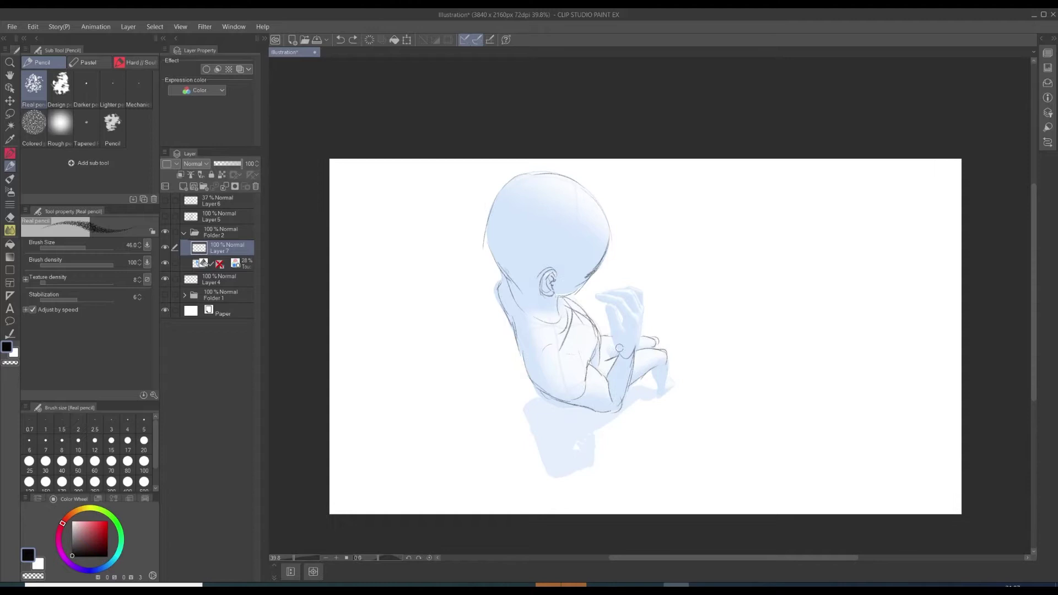
Sketch the raised hand's fingers and erase the overlong finger line with the Vector eraser.
{"action": "left_click_drag", "start_coordinate": [619, 353], "coordinate": [605, 311]}
{"action": "key", "text": "ctrl+z"}
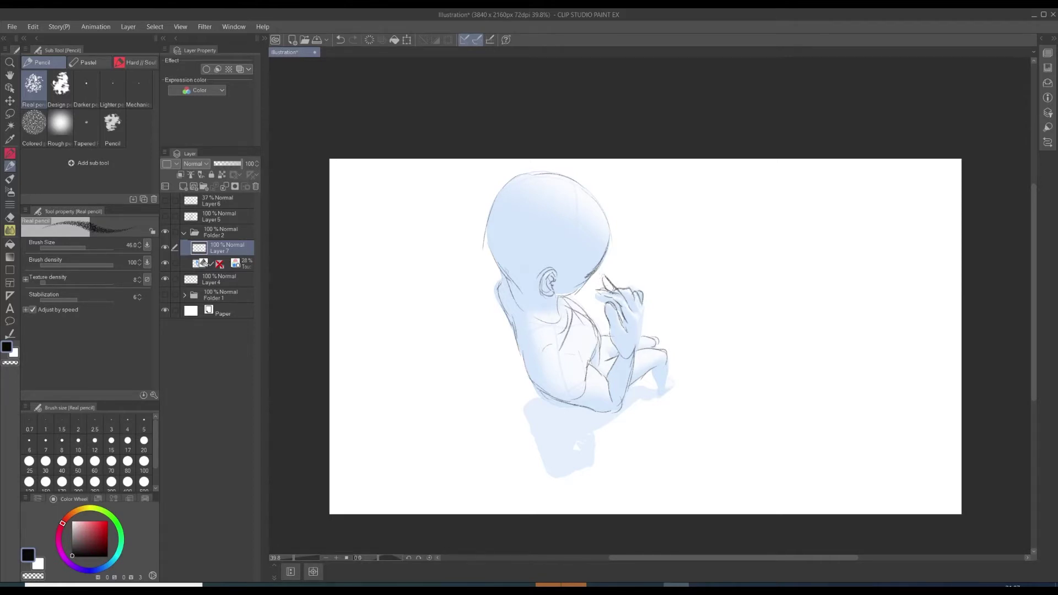
{"action": "scroll", "coordinate": [622, 304], "scroll_direction": "up", "scroll_amount": 1}
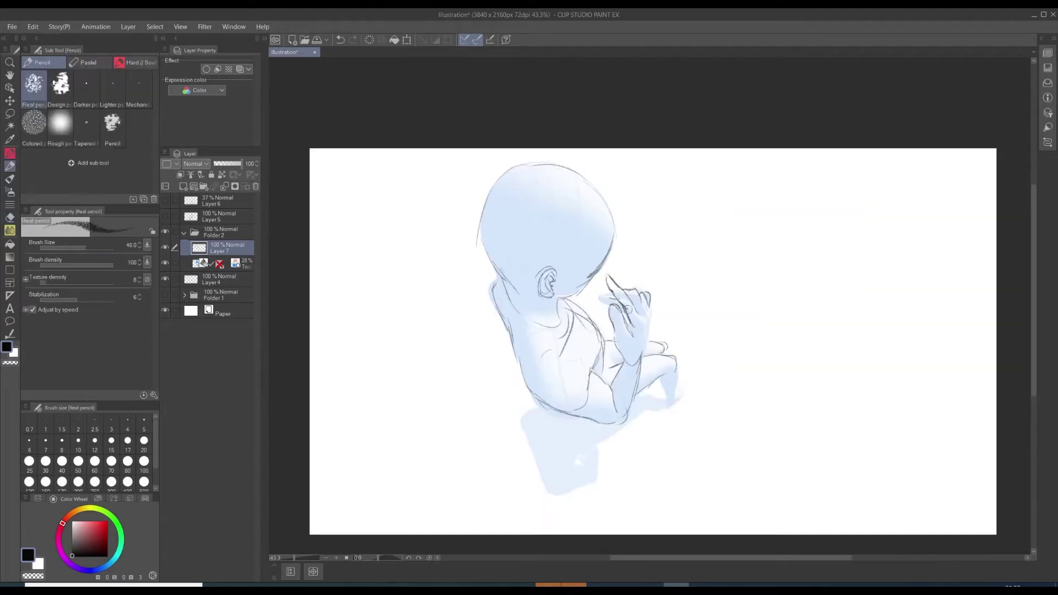
{"action": "scroll", "coordinate": [551, 283], "scroll_direction": "down", "scroll_amount": 1}
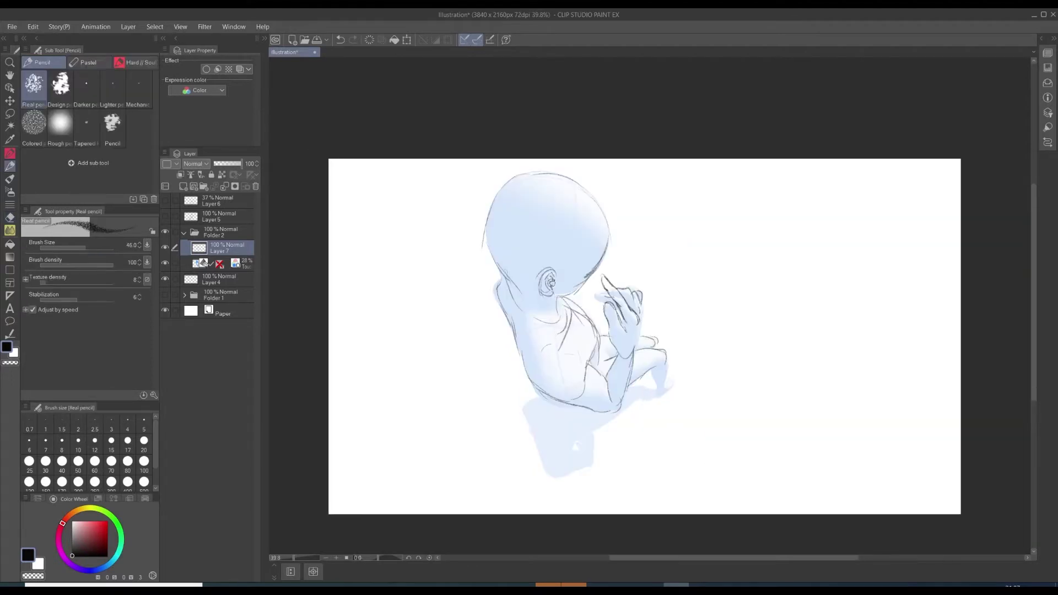
{"action": "scroll", "coordinate": [603, 283], "scroll_direction": "up", "scroll_amount": 3}
{"action": "key", "text": "e"}
{"action": "mouse_move", "coordinate": [604, 278]}
{"action": "left_mouse_down"}
{"action": "mouse_move", "coordinate": [619, 279]}
{"action": "mouse_move", "coordinate": [635, 322]}
{"action": "left_mouse_up"}
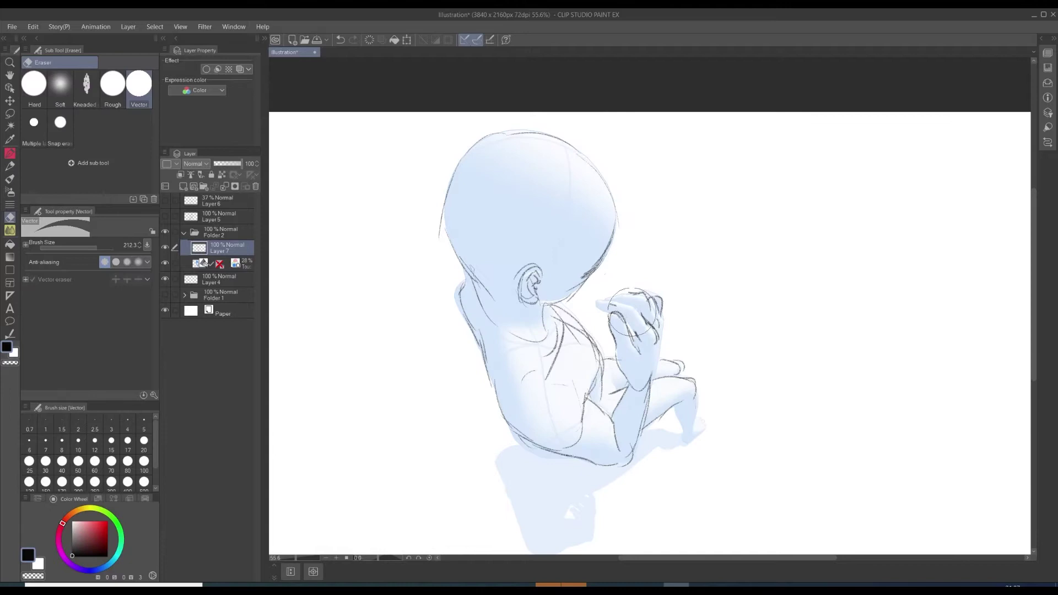
{"action": "scroll", "coordinate": [623, 313], "scroll_direction": "down", "scroll_amount": 5}
Sketch the near lower leg and foot, erasing the first leg lines and redrawing them longer than the 3D figure's.
{"action": "key", "text": "p"}
{"action": "key", "text": "ctrl+z"}
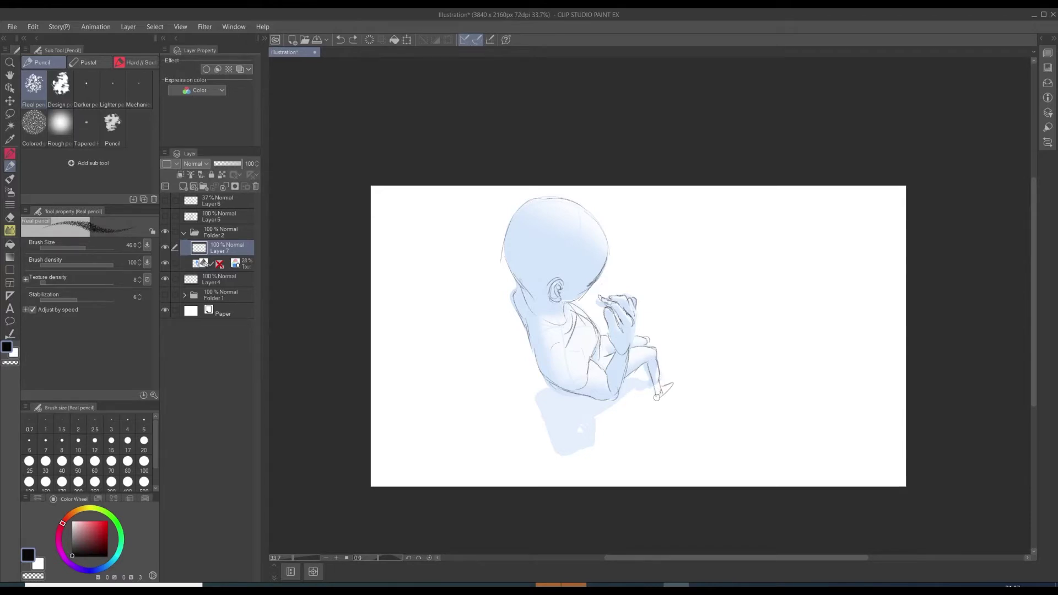
{"action": "left_click_drag", "start_coordinate": [656, 398], "coordinate": [679, 391]}
{"action": "key", "text": "ctrl+z"}
{"action": "key", "text": "e"}
{"action": "mouse_move", "coordinate": [645, 345]}
{"action": "left_mouse_down"}
{"action": "mouse_move", "coordinate": [646, 371]}
{"action": "mouse_move", "coordinate": [601, 359]}
{"action": "mouse_move", "coordinate": [636, 352]}
{"action": "mouse_move", "coordinate": [625, 361]}
{"action": "mouse_move", "coordinate": [656, 373]}
{"action": "mouse_move", "coordinate": [675, 388]}
{"action": "mouse_move", "coordinate": [646, 374]}
{"action": "mouse_move", "coordinate": [681, 396]}
{"action": "mouse_move", "coordinate": [678, 406]}
{"action": "mouse_move", "coordinate": [687, 401]}
{"action": "mouse_move", "coordinate": [674, 405]}
{"action": "mouse_move", "coordinate": [650, 378]}
{"action": "left_mouse_up"}
{"action": "key", "text": "p"}
{"action": "key", "text": "e"}
{"action": "key", "text": "p"}
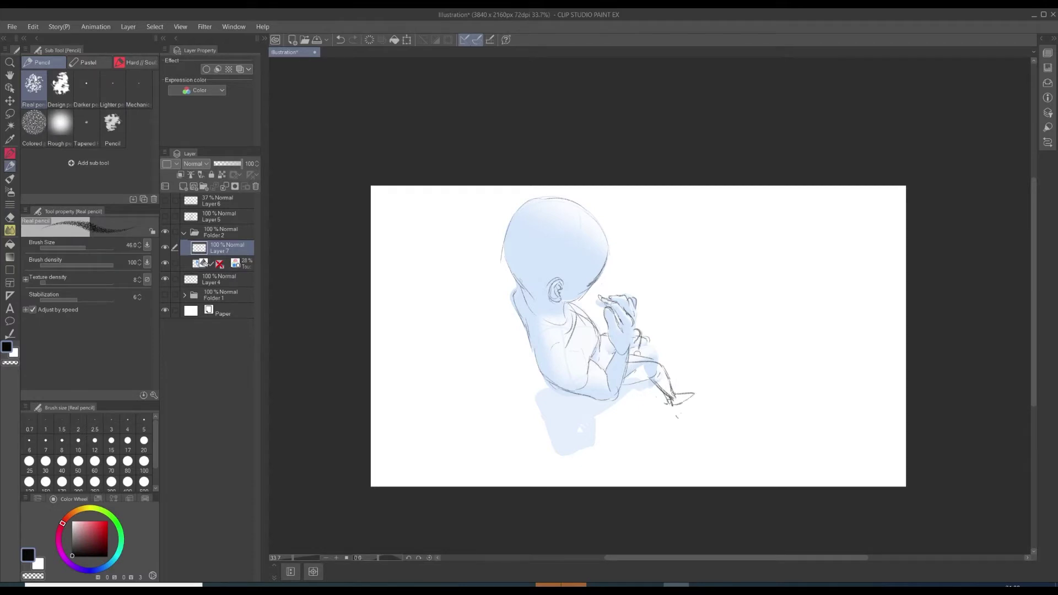
Sketch the back of the head and the curved center line running down over the head.
{"action": "left_click_drag", "start_coordinate": [509, 228], "coordinate": [520, 281]}
{"action": "left_click_drag", "start_coordinate": [574, 199], "coordinate": [571, 274]}
{"action": "key", "text": "ctrl+z"}
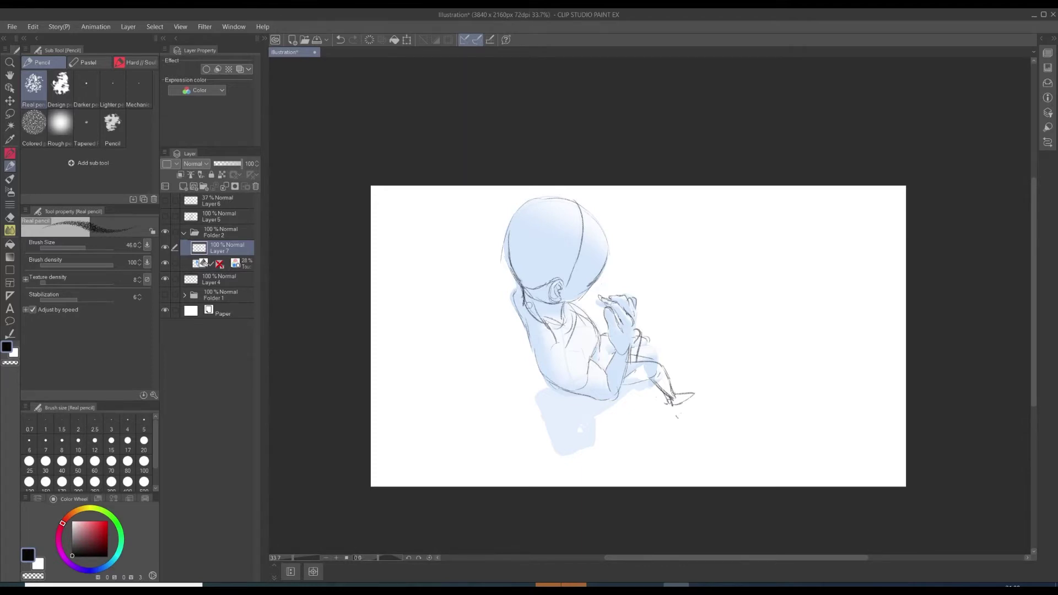
Darken the neck and far shoulder lines, hide the 3D figure, and redraw the far shin behind the raised hand.
{"action": "left_click_drag", "start_coordinate": [590, 285], "coordinate": [520, 316]}
{"action": "left_click", "coordinate": [164, 262]}
{"action": "left_click", "coordinate": [164, 263]}
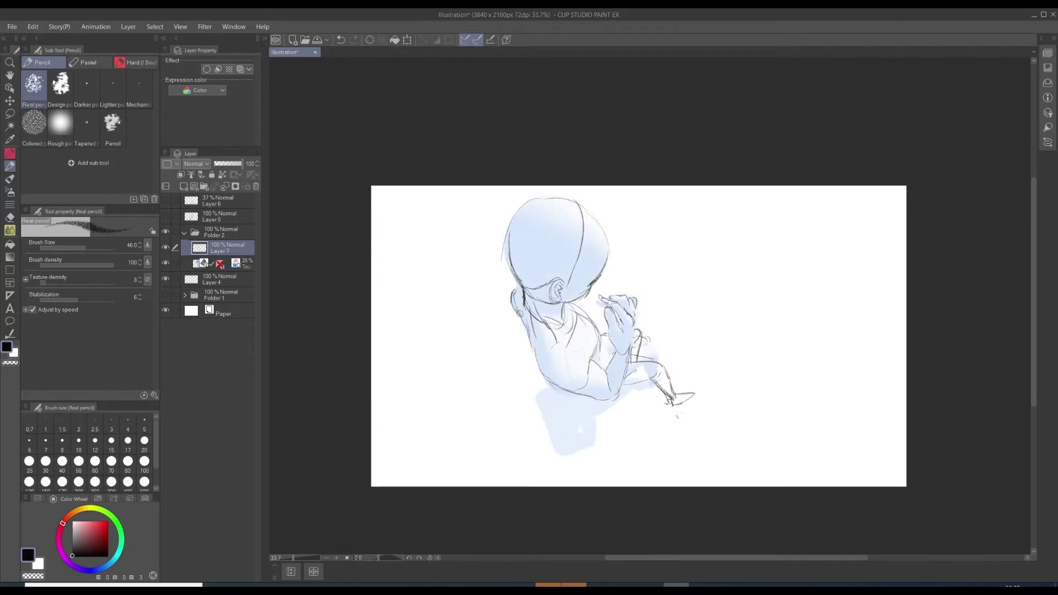
{"action": "left_click", "coordinate": [165, 255]}
{"action": "key", "text": "e"}
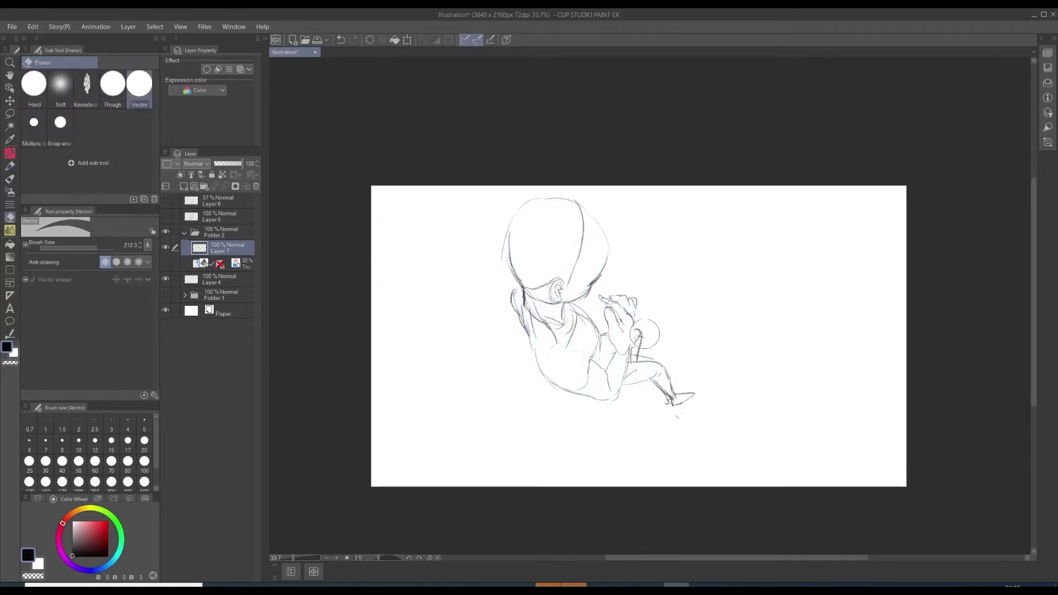
{"action": "key", "text": "p"}
{"action": "left_click_drag", "start_coordinate": [636, 315], "coordinate": [628, 349]}
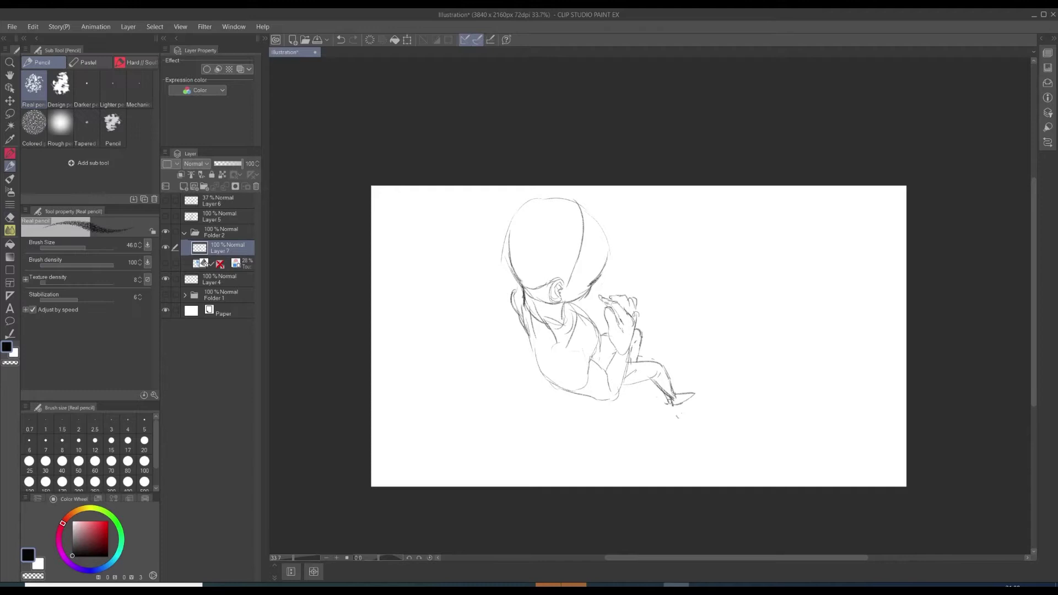
Try erasing the near foot and redrawing the lower leg longer with a forward-pointing foot.
{"action": "key", "text": "e"}
{"action": "mouse_move", "coordinate": [691, 394]}
{"action": "left_mouse_down"}
{"action": "mouse_move", "coordinate": [666, 398]}
{"action": "mouse_move", "coordinate": [676, 405]}
{"action": "mouse_move", "coordinate": [665, 416]}
{"action": "mouse_move", "coordinate": [666, 401]}
{"action": "mouse_move", "coordinate": [679, 419]}
{"action": "left_mouse_up"}
{"action": "key", "text": "p"}
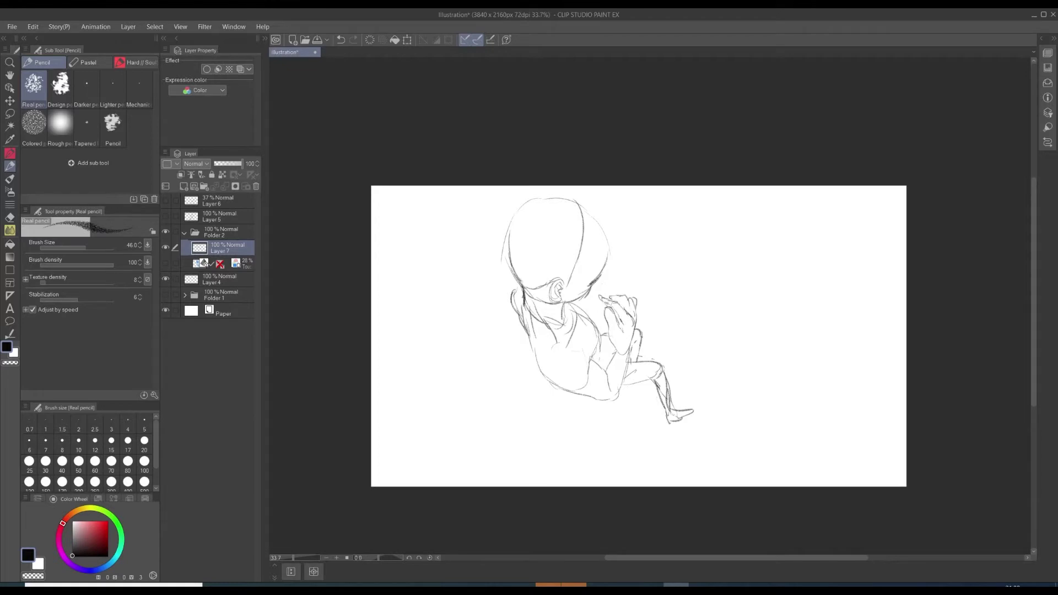
{"action": "key", "text": "ctrl+z"}
Show the 3D figure, then erase the near lower leg and resketch it folded back beneath the knee with a small foot.
{"action": "scroll", "coordinate": [463, 364], "scroll_direction": "up", "scroll_amount": 2}
{"action": "mouse_move", "coordinate": [745, 390]}
{"action": "left_mouse_down"}
{"action": "mouse_move", "coordinate": [746, 435]}
{"action": "mouse_move", "coordinate": [770, 417]}
{"action": "left_mouse_up"}
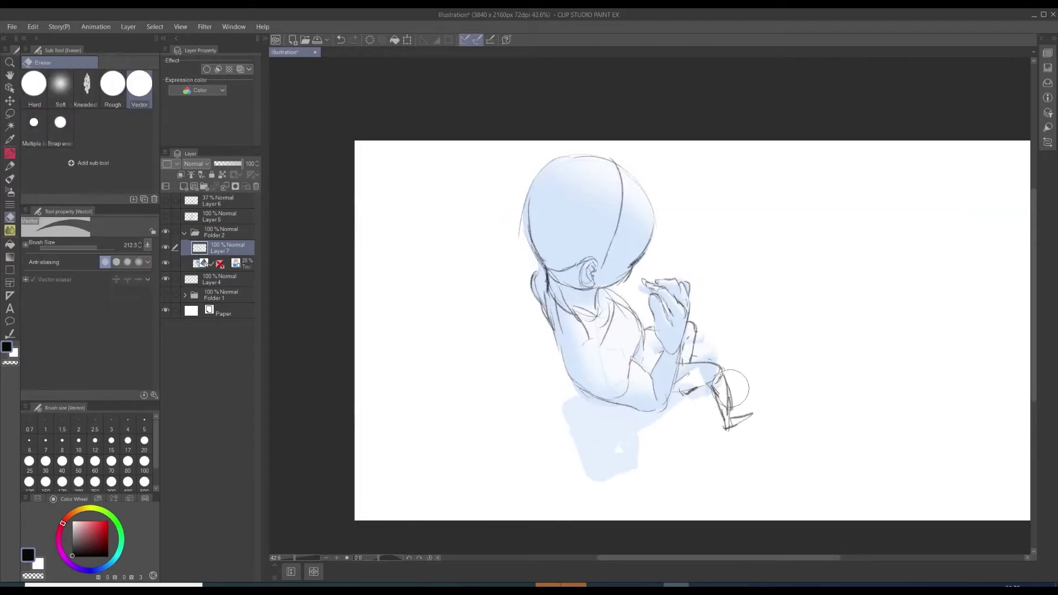
{"action": "left_click_drag", "start_coordinate": [714, 379], "coordinate": [686, 417]}
{"action": "mouse_move", "coordinate": [720, 375]}
{"action": "left_mouse_down"}
{"action": "mouse_move", "coordinate": [692, 416]}
{"action": "mouse_move", "coordinate": [705, 429]}
{"action": "left_mouse_up"}
{"action": "left_click_drag", "start_coordinate": [695, 414], "coordinate": [714, 425]}
{"action": "scroll", "coordinate": [556, 369], "scroll_direction": "down", "scroll_amount": 2}
Isolate the sketch on Layer 7 and show it on the white paper with the 3D figure and Layer 4 hidden.
{"action": "left_click", "coordinate": [165, 263], "text": "alt"}
{"action": "left_click", "coordinate": [165, 263], "text": "alt"}
{"action": "left_click", "coordinate": [165, 249], "text": "alt"}
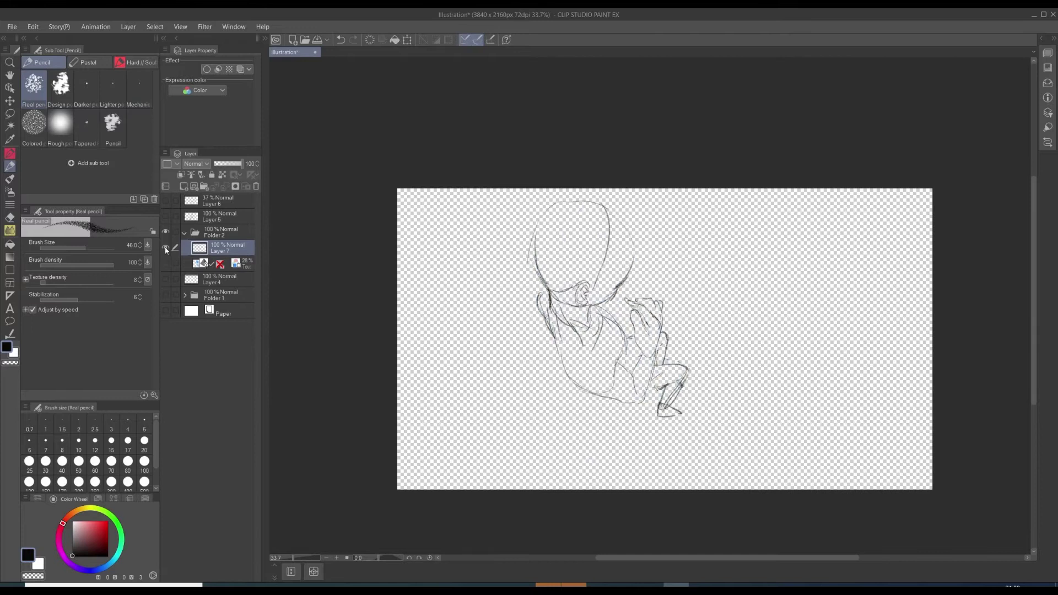
{"action": "left_click", "coordinate": [165, 263]}
{"action": "left_click", "coordinate": [166, 264]}
{"action": "left_click", "coordinate": [166, 248]}
{"action": "left_click", "coordinate": [167, 311]}
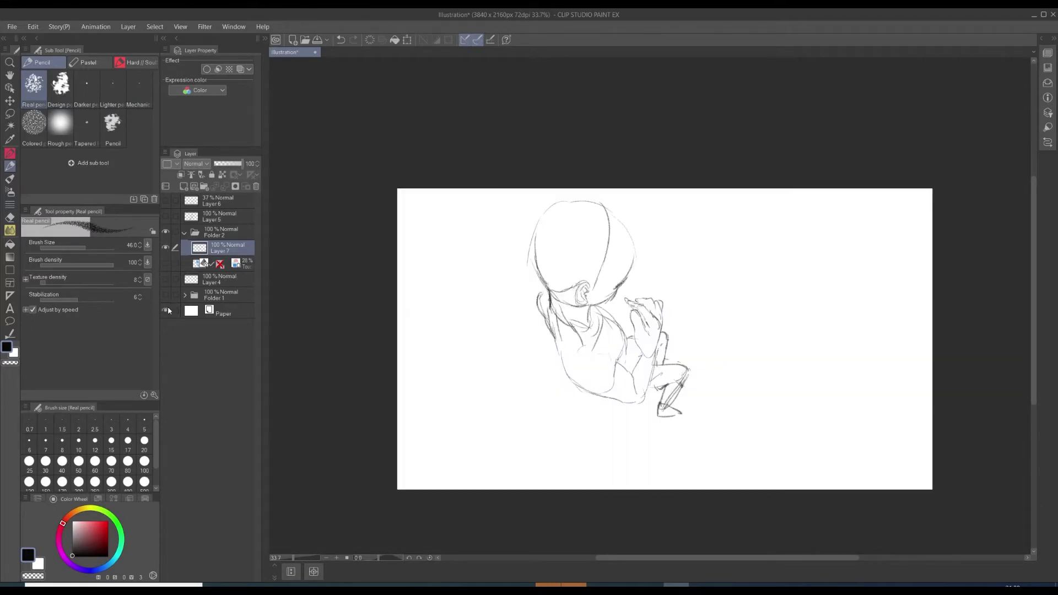
Erase the near lower leg again and redraw it short and foreshortened, with the foot tucked just under the knee.
{"action": "left_click_drag", "start_coordinate": [684, 383], "coordinate": [660, 420]}
{"action": "key", "text": "e"}
{"action": "key", "text": "p"}
{"action": "mouse_move", "coordinate": [447, 231]}
{"action": "left_mouse_down"}
{"action": "mouse_move", "coordinate": [428, 219]}
{"action": "mouse_move", "coordinate": [447, 231]}
{"action": "left_mouse_up"}
{"action": "key", "text": "ctrl+z"}
{"action": "key", "text": "e"}
{"action": "left_click_drag", "start_coordinate": [673, 406], "coordinate": [663, 402]}
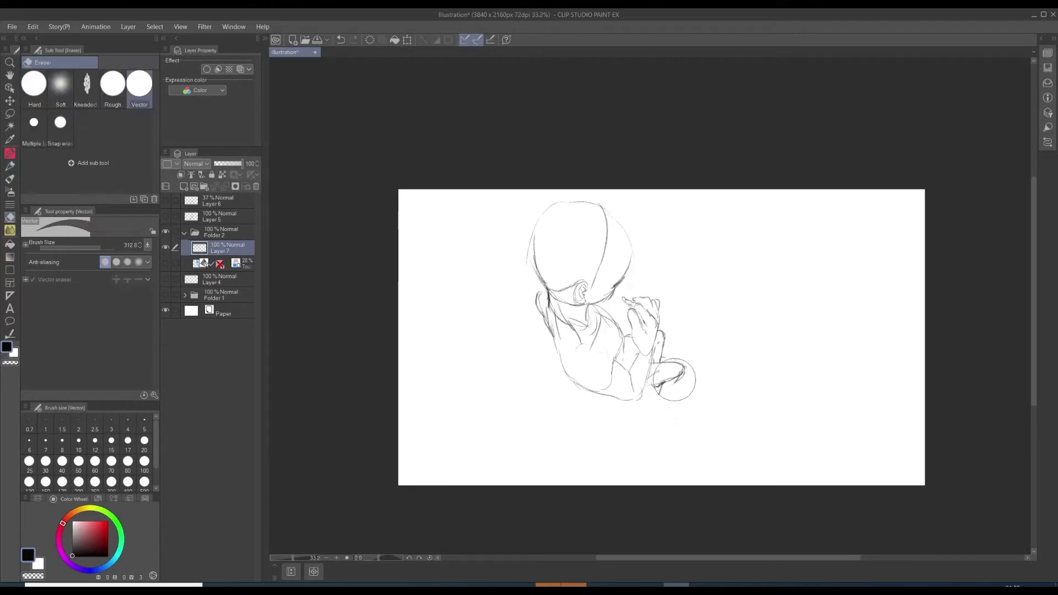
{"action": "key", "text": "p"}
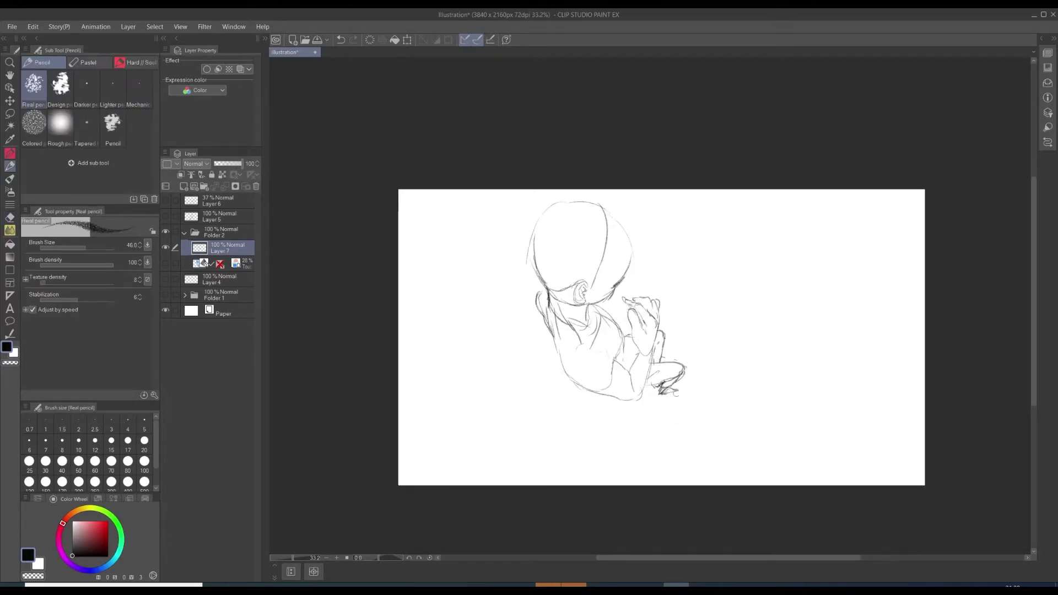
{"action": "scroll", "coordinate": [571, 312], "scroll_direction": "down", "scroll_amount": 4}
{"action": "scroll", "coordinate": [573, 312], "scroll_direction": "up", "scroll_amount": 5}
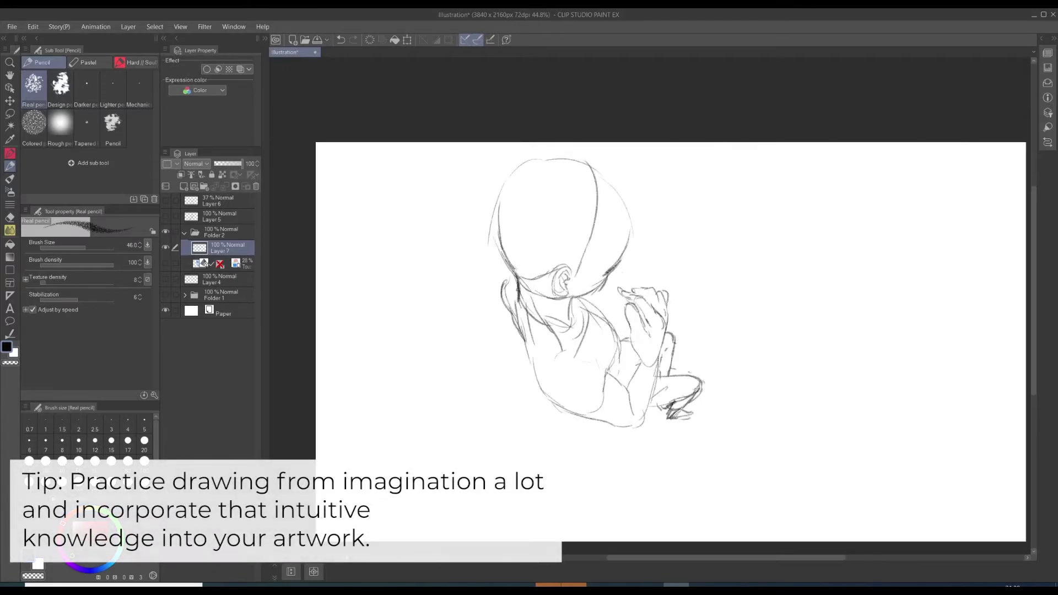
Show the 3D layer with its perspective ruler enabled and draw converging guided lines down behind the figure's back.
{"action": "left_click", "coordinate": [165, 263]}
{"action": "left_click", "coordinate": [220, 264]}
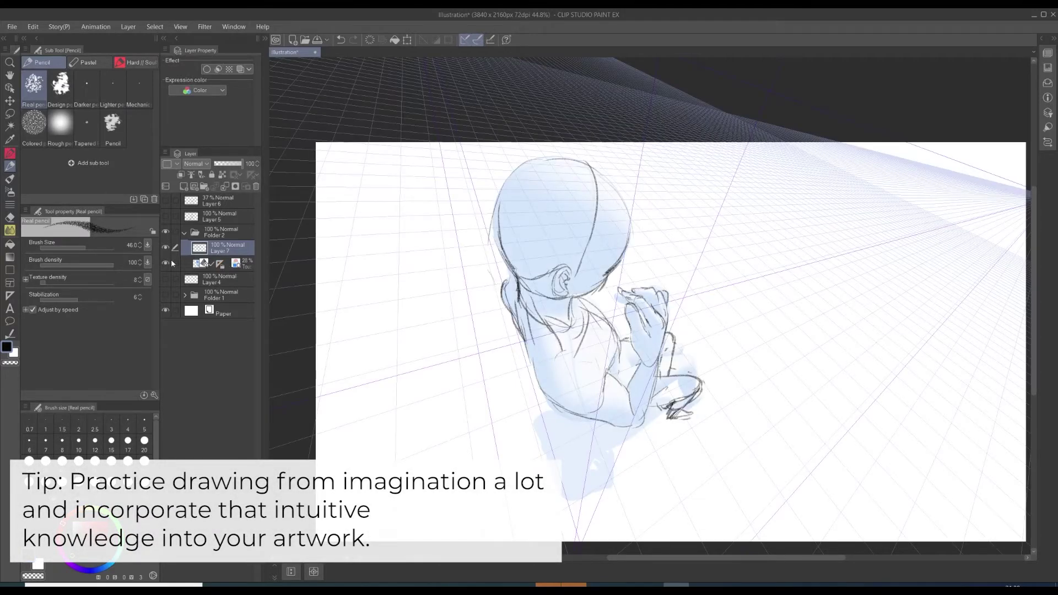
{"action": "left_click", "coordinate": [166, 264]}
{"action": "left_click", "coordinate": [166, 263]}
{"action": "left_click_drag", "start_coordinate": [499, 292], "coordinate": [538, 415]}
{"action": "left_click_drag", "start_coordinate": [494, 261], "coordinate": [538, 414]}
{"action": "left_click_drag", "start_coordinate": [499, 289], "coordinate": [527, 379]}
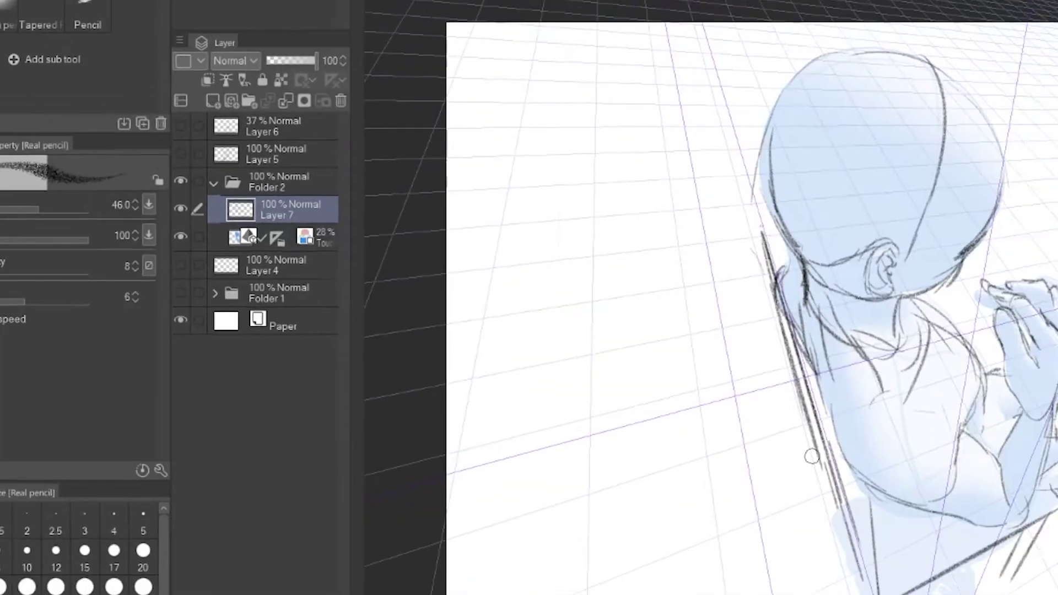
Draw guided perspective lines for the floor edges and background structures around the figure.
{"action": "left_click_drag", "start_coordinate": [793, 252], "coordinate": [964, 432]}
{"action": "left_click_drag", "start_coordinate": [747, 222], "coordinate": [938, 370]}
{"action": "mouse_move", "coordinate": [1015, 336]}
{"action": "left_mouse_down"}
{"action": "mouse_move", "coordinate": [832, 222]}
{"action": "mouse_move", "coordinate": [674, 243]}
{"action": "left_mouse_up"}
{"action": "left_click_drag", "start_coordinate": [476, 248], "coordinate": [320, 262]}
{"action": "left_click_drag", "start_coordinate": [334, 160], "coordinate": [525, 170]}
{"action": "left_click_drag", "start_coordinate": [639, 149], "coordinate": [815, 169]}
{"action": "left_click_drag", "start_coordinate": [806, 175], "coordinate": [783, 216]}
{"action": "left_click_drag", "start_coordinate": [853, 184], "coordinate": [824, 223]}
{"action": "left_click_drag", "start_coordinate": [1006, 269], "coordinate": [967, 331]}
{"action": "left_click_drag", "start_coordinate": [1006, 268], "coordinate": [816, 541]}
{"action": "left_click_drag", "start_coordinate": [967, 302], "coordinate": [738, 456]}
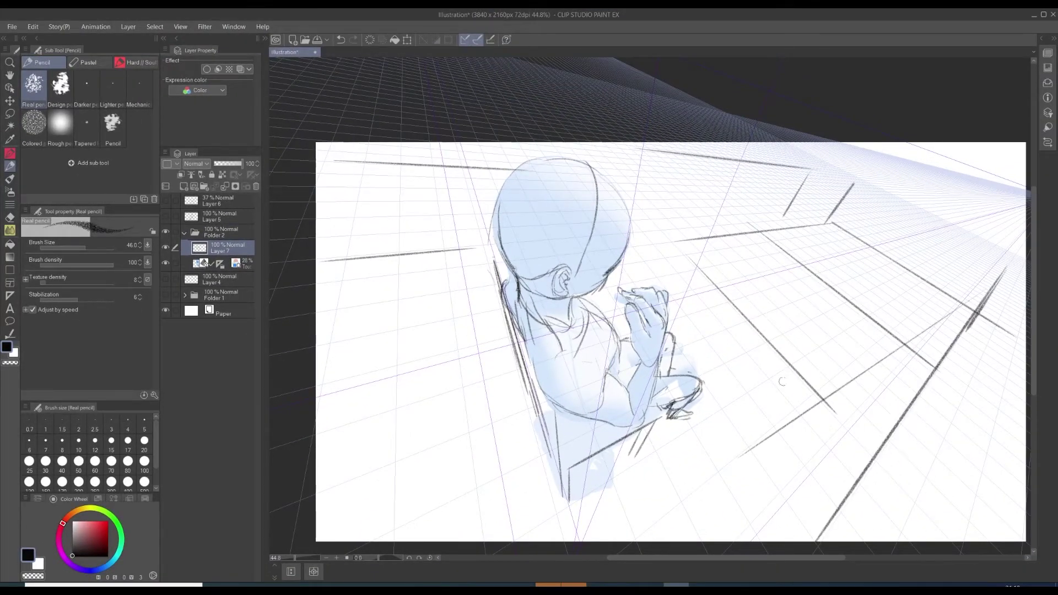
Replace the last floor line and add more perspective lines in the lower right, left of the figure and in the background.
{"action": "key", "text": "ctrl+z"}
{"action": "left_click_drag", "start_coordinate": [956, 332], "coordinate": [801, 541]}
{"action": "left_click_drag", "start_coordinate": [851, 387], "coordinate": [686, 541]}
{"action": "left_click_drag", "start_coordinate": [396, 358], "coordinate": [526, 520]}
{"action": "key", "text": "ctrl+z"}
{"action": "left_click_drag", "start_coordinate": [442, 267], "coordinate": [475, 541]}
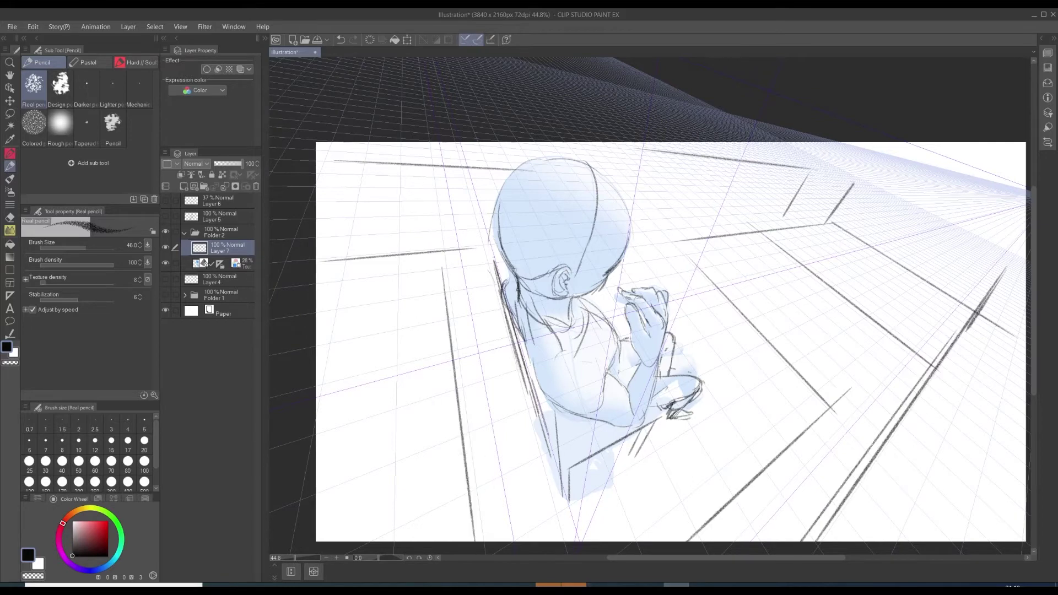
{"action": "left_click_drag", "start_coordinate": [782, 170], "coordinate": [737, 257]}
Hide the 3D layer and draw a series of parallel diagonal lines across the canvas's lower right corner.
{"action": "left_click", "coordinate": [165, 263]}
{"action": "scroll", "coordinate": [465, 345], "scroll_direction": "down", "scroll_amount": 5}
{"action": "scroll", "coordinate": [465, 345], "scroll_direction": "up", "scroll_amount": 2}
{"action": "left_click_drag", "start_coordinate": [811, 298], "coordinate": [695, 466]}
{"action": "left_click_drag", "start_coordinate": [811, 320], "coordinate": [713, 466]}
{"action": "left_click_drag", "start_coordinate": [811, 352], "coordinate": [747, 466]}
{"action": "left_click_drag", "start_coordinate": [803, 378], "coordinate": [769, 450]}
{"action": "left_click_drag", "start_coordinate": [801, 401], "coordinate": [779, 449]}
{"action": "scroll", "coordinate": [477, 318], "scroll_direction": "down", "scroll_amount": 2}
{"action": "scroll", "coordinate": [477, 318], "scroll_direction": "up", "scroll_amount": 2}
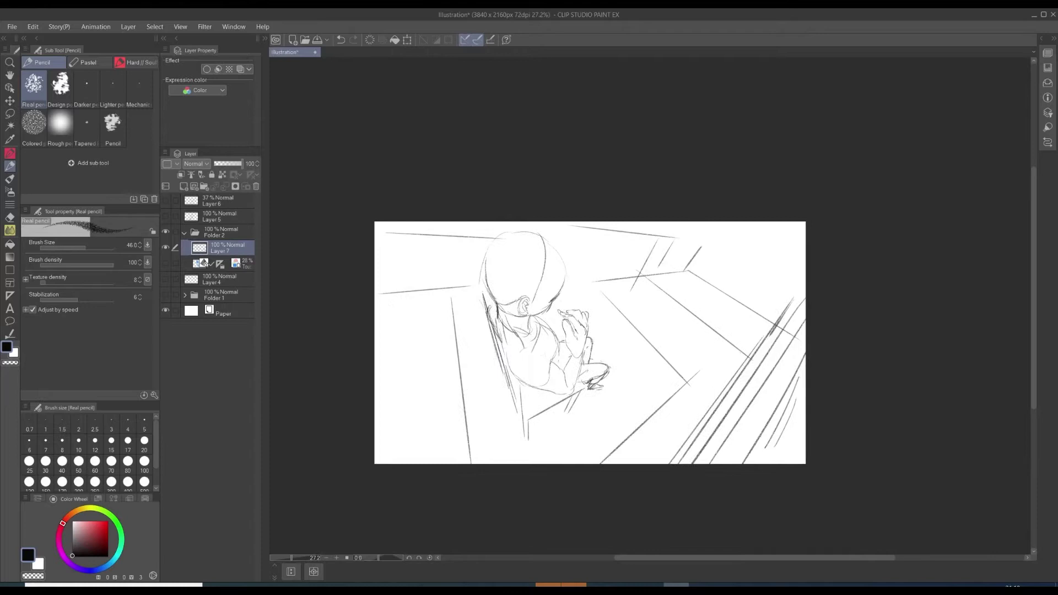
Erase the middle of the long diagonal background line and add two near-horizontal perspective lines left of the head.
{"action": "left_click_drag", "start_coordinate": [690, 271], "coordinate": [756, 322]}
{"action": "key", "text": "e"}
{"action": "left_click_drag", "start_coordinate": [711, 287], "coordinate": [735, 302]}
{"action": "key", "text": "p"}
{"action": "left_click_drag", "start_coordinate": [365, 286], "coordinate": [456, 286]}
{"action": "left_click_drag", "start_coordinate": [370, 237], "coordinate": [525, 241]}
Draw the sloping background edge along the top of the canvas, undoing and redrawing strokes until it is strong and long.
{"action": "left_click_drag", "start_coordinate": [530, 221], "coordinate": [645, 246]}
{"action": "key", "text": "ctrl+z"}
{"action": "left_click_drag", "start_coordinate": [578, 221], "coordinate": [683, 241]}
{"action": "key", "text": "ctrl+z"}
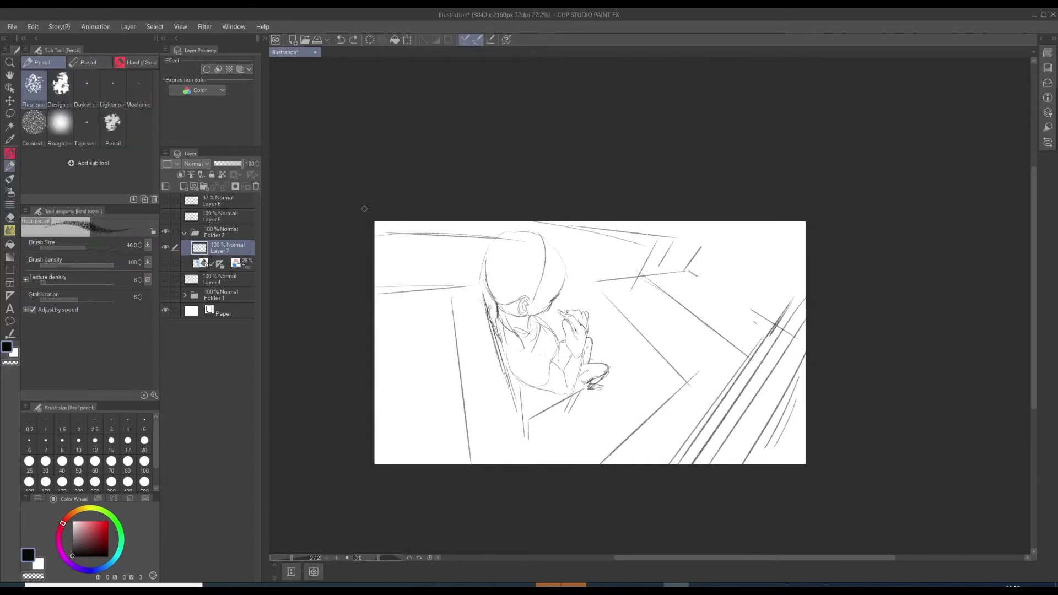
{"action": "key", "text": "ctrl+z"}
{"action": "left_click_drag", "start_coordinate": [524, 221], "coordinate": [708, 243]}
{"action": "left_click_drag", "start_coordinate": [613, 223], "coordinate": [751, 253]}
Try extending the background edge with sloping and curved lines across the canvas's upper right corner.
{"action": "left_click_drag", "start_coordinate": [675, 239], "coordinate": [792, 267]}
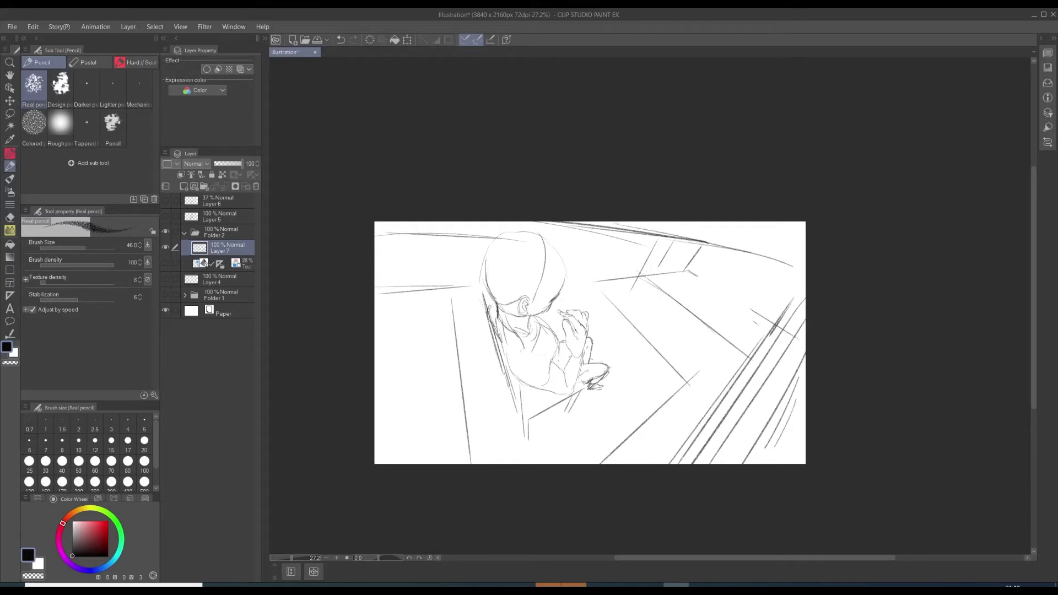
{"action": "left_click_drag", "start_coordinate": [709, 243], "coordinate": [805, 271]}
{"action": "mouse_move", "coordinate": [731, 222]}
{"action": "left_mouse_down"}
{"action": "mouse_move", "coordinate": [794, 244]}
{"action": "mouse_move", "coordinate": [760, 349]}
{"action": "left_mouse_up"}
{"action": "key", "text": "ctrl+z"}
{"action": "key", "text": "e"}
{"action": "mouse_move", "coordinate": [799, 267]}
{"action": "left_mouse_down"}
{"action": "mouse_move", "coordinate": [737, 241]}
{"action": "mouse_move", "coordinate": [782, 237]}
{"action": "left_mouse_up"}
{"action": "key", "text": "p"}
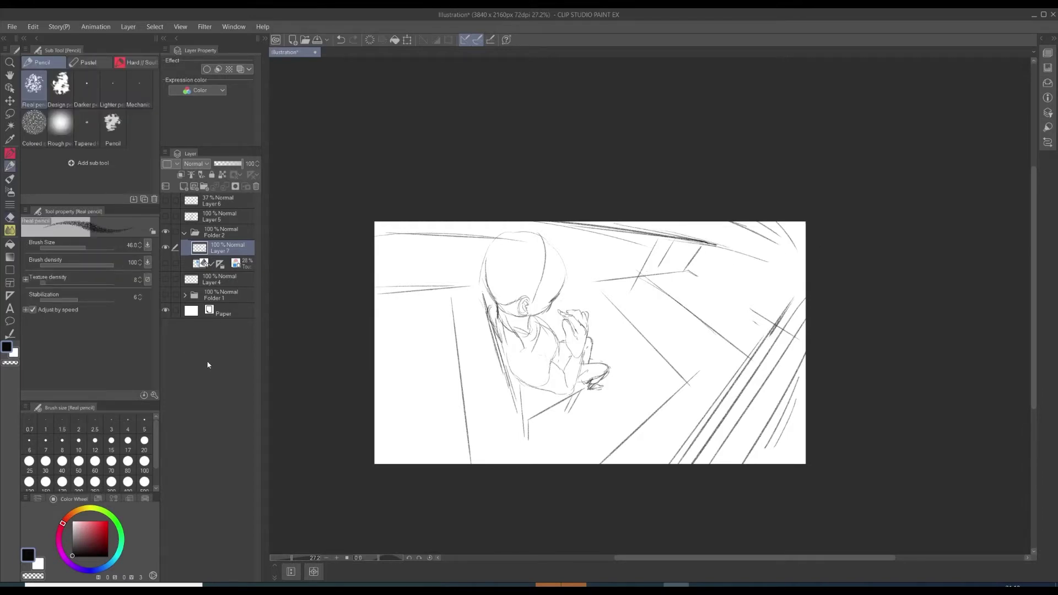
{"action": "key", "text": "ctrl+z"}
{"action": "key", "text": "ctrl+z"}
{"action": "left_click_drag", "start_coordinate": [656, 229], "coordinate": [805, 280]}
{"action": "left_click_drag", "start_coordinate": [733, 222], "coordinate": [806, 253]}
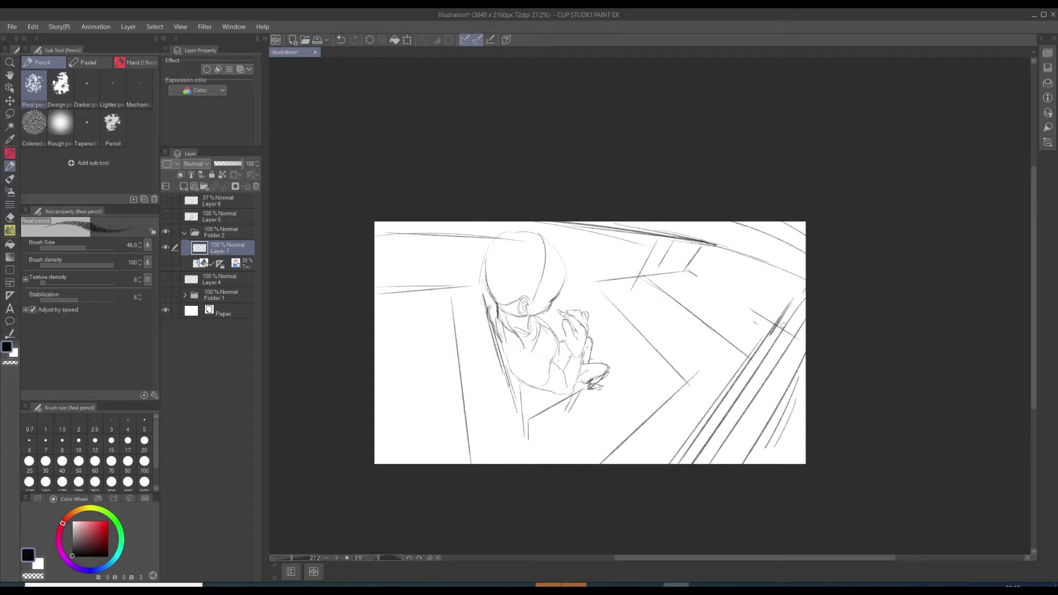
{"action": "left_click_drag", "start_coordinate": [782, 325], "coordinate": [737, 383]}
Undo the added lines in the canvas's upper right corner.
{"action": "scroll", "coordinate": [335, 325], "scroll_direction": "down", "scroll_amount": 3}
{"action": "scroll", "coordinate": [333, 326], "scroll_direction": "up", "scroll_amount": 3}
{"action": "key", "text": "ctrl+z"}
{"action": "key", "text": "ctrl+z"}
{"action": "key", "text": "ctrl+z"}
{"action": "key", "text": "ctrl+z"}
{"action": "key", "text": "ctrl+z"}
{"action": "key", "text": "ctrl+z"}
{"action": "key", "text": "ctrl+z"}
{"action": "key", "text": "ctrl+z"}
{"action": "key", "text": "ctrl+z"}
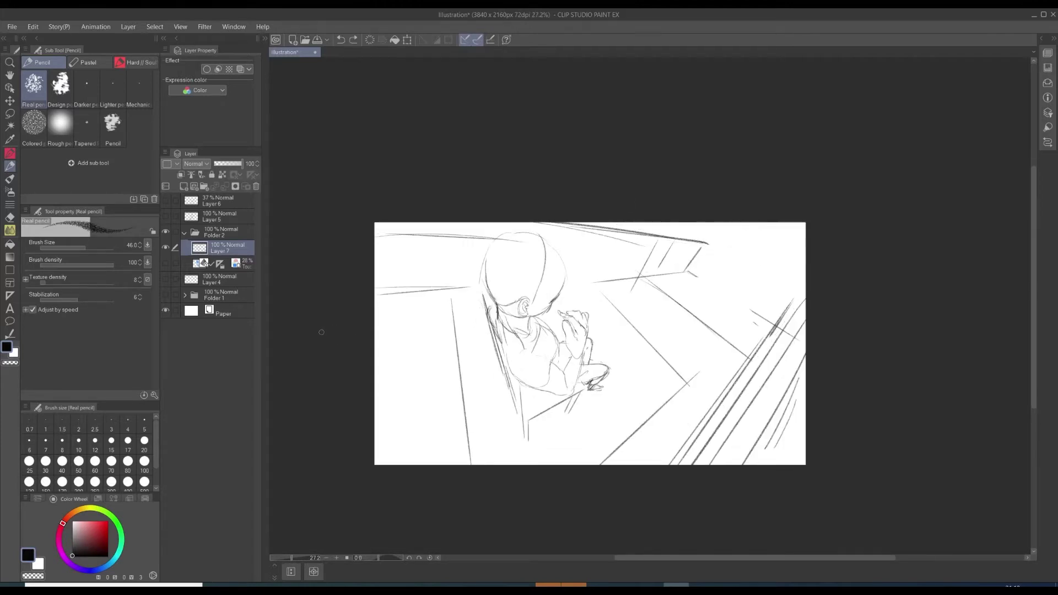
Erase the background lines left of the figure and draw a thick dark diagonal wall edge behind its back, spanning the canvas height.
{"action": "scroll", "coordinate": [319, 333], "scroll_direction": "down", "scroll_amount": 2}
{"action": "scroll", "coordinate": [316, 340], "scroll_direction": "up", "scroll_amount": 2}
{"action": "left_click_drag", "start_coordinate": [485, 259], "coordinate": [520, 233]}
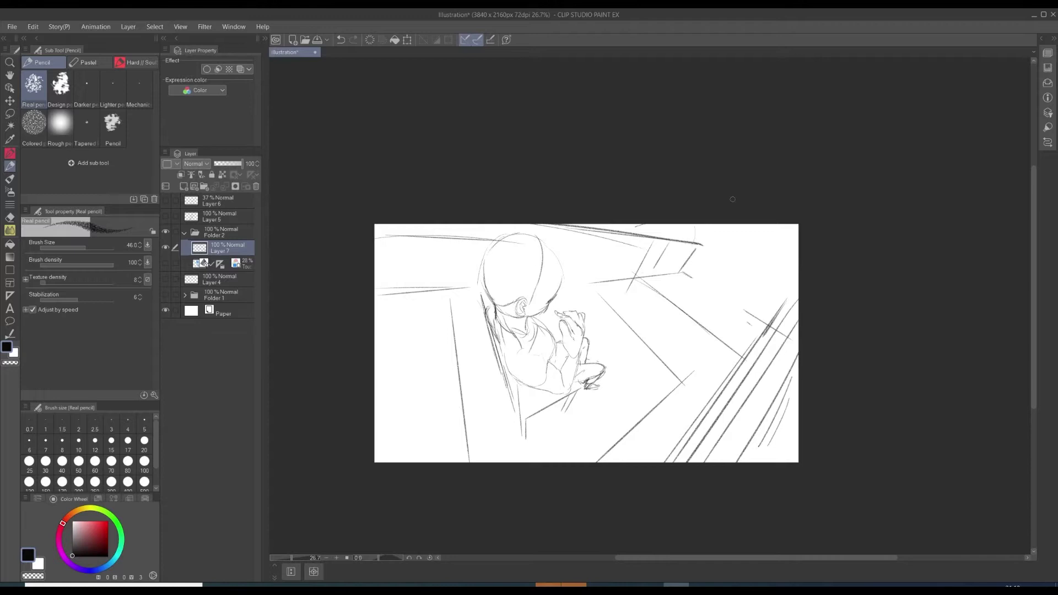
{"action": "left_click_drag", "start_coordinate": [497, 323], "coordinate": [510, 323]}
{"action": "left_click_drag", "start_coordinate": [448, 207], "coordinate": [510, 490]}
{"action": "key", "text": "ctrl+z"}
{"action": "key", "text": "ctrl+z"}
{"action": "key", "text": "e"}
{"action": "mouse_move", "coordinate": [444, 205]}
{"action": "left_mouse_down"}
{"action": "mouse_move", "coordinate": [512, 494]}
{"action": "mouse_move", "coordinate": [457, 416]}
{"action": "mouse_move", "coordinate": [509, 534]}
{"action": "mouse_move", "coordinate": [523, 473]}
{"action": "mouse_move", "coordinate": [540, 490]}
{"action": "left_mouse_up"}
{"action": "key", "text": "p"}
{"action": "left_click_drag", "start_coordinate": [444, 203], "coordinate": [536, 509]}
{"action": "scroll", "coordinate": [447, 393], "scroll_direction": "down", "scroll_amount": 1}
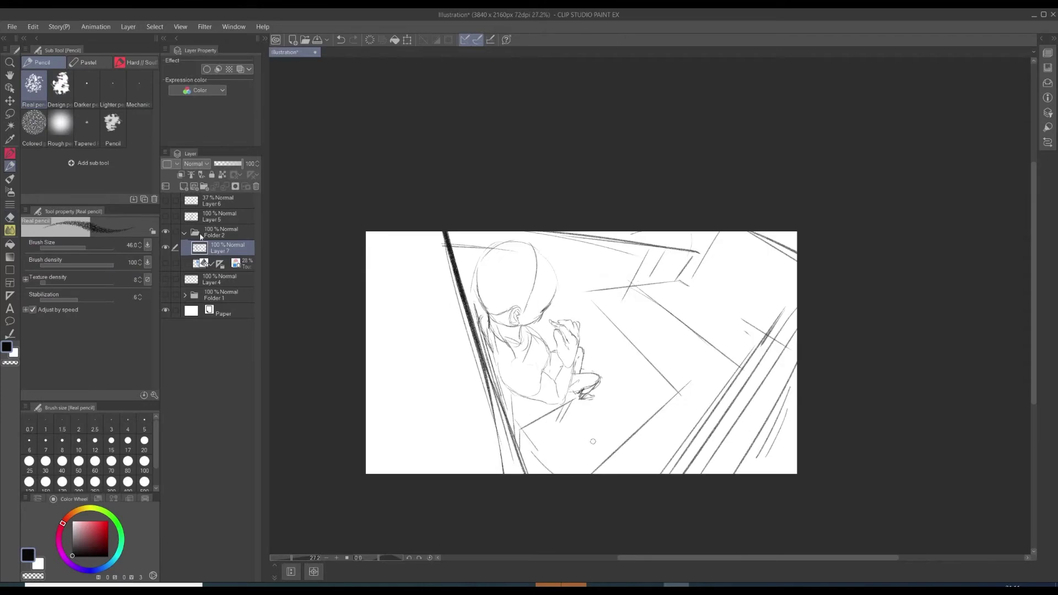
Show and select the 3D layer, add the "Seized by collar" pose as a new figure and place it in the upper right background.
{"action": "left_click", "coordinate": [165, 263]}
{"action": "left_click", "coordinate": [196, 263]}
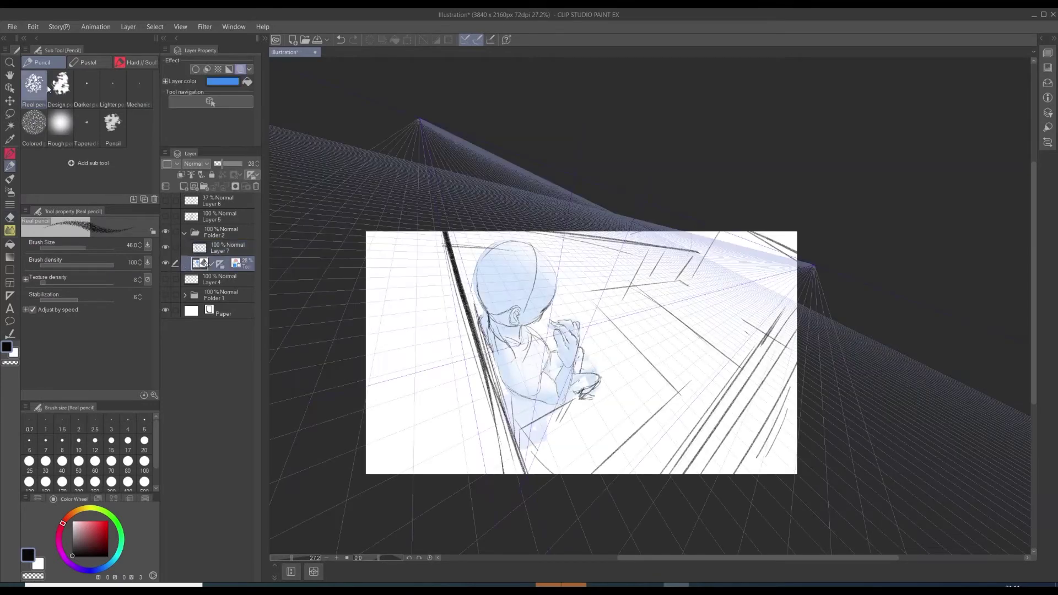
{"action": "left_click", "coordinate": [265, 38]}
{"action": "left_click_drag", "start_coordinate": [366, 344], "coordinate": [762, 320]}
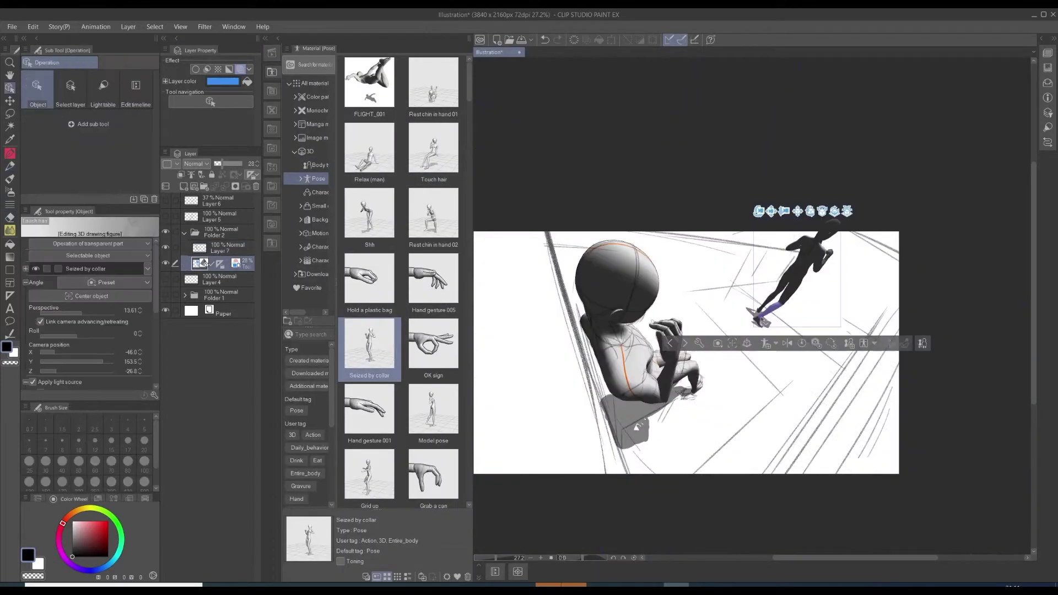
{"action": "left_click_drag", "start_coordinate": [835, 212], "coordinate": [774, 318]}
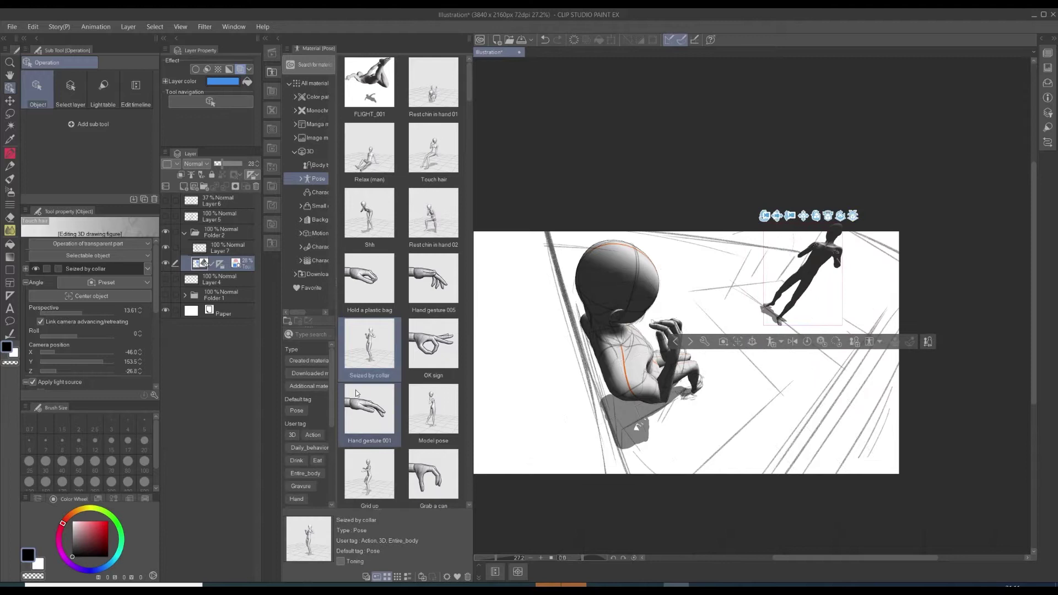
Add a second background figure with the "Gird up" pose and move it close beside the first one.
{"action": "left_click_drag", "start_coordinate": [369, 474], "coordinate": [859, 286]}
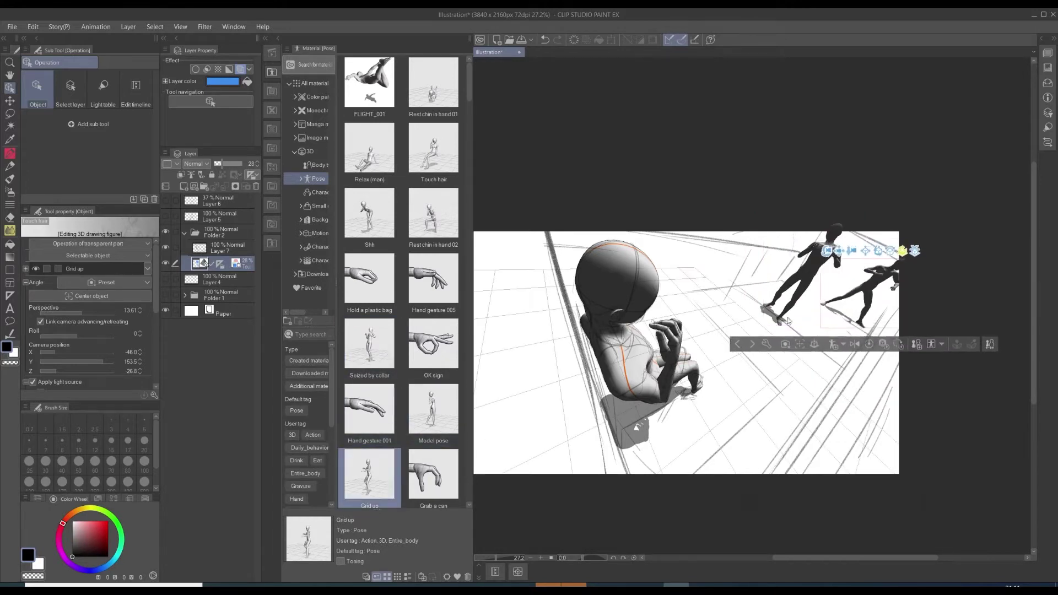
{"action": "left_click_drag", "start_coordinate": [787, 321], "coordinate": [765, 290]}
{"action": "left_click_drag", "start_coordinate": [914, 250], "coordinate": [821, 320]}
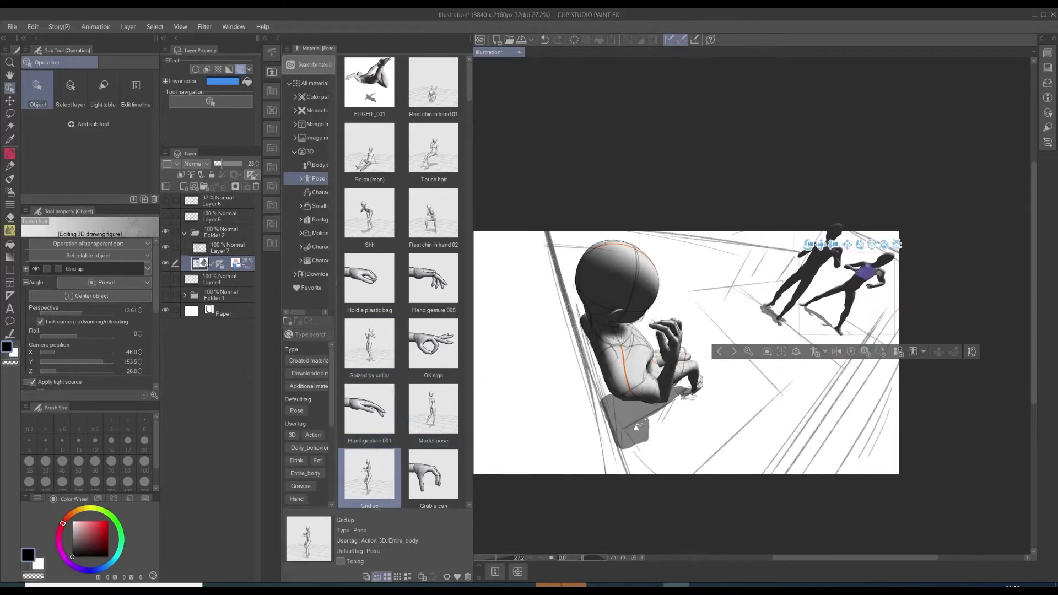
{"action": "left_click", "coordinate": [264, 39]}
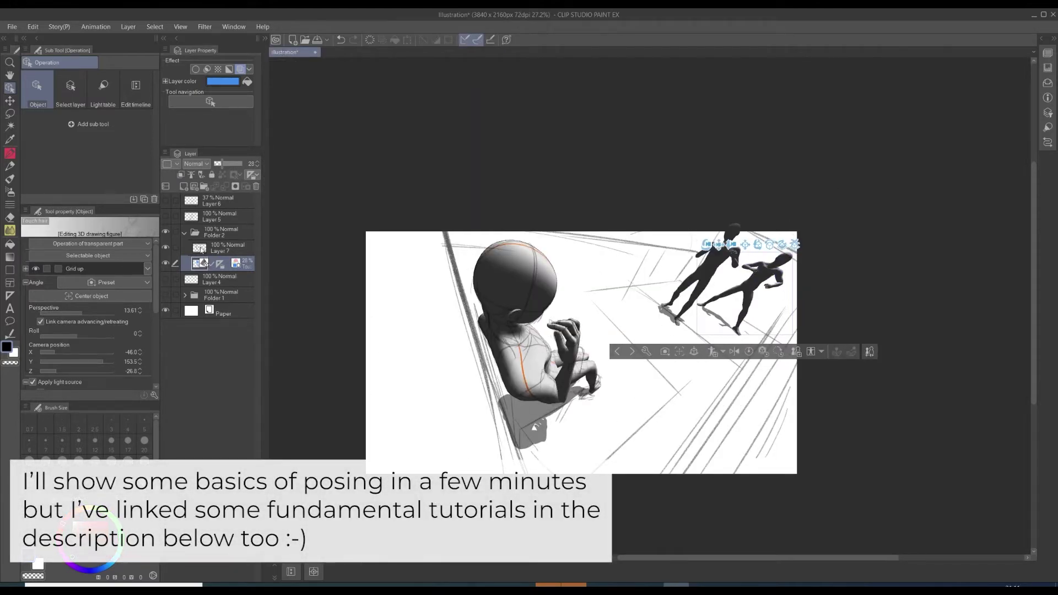
Return to Layer 7, turn off the perspective ruler and sketch the first background figure over its 3D model with the Real pencil.
{"action": "left_click", "coordinate": [202, 249]}
{"action": "left_click", "coordinate": [220, 264], "text": "shift"}
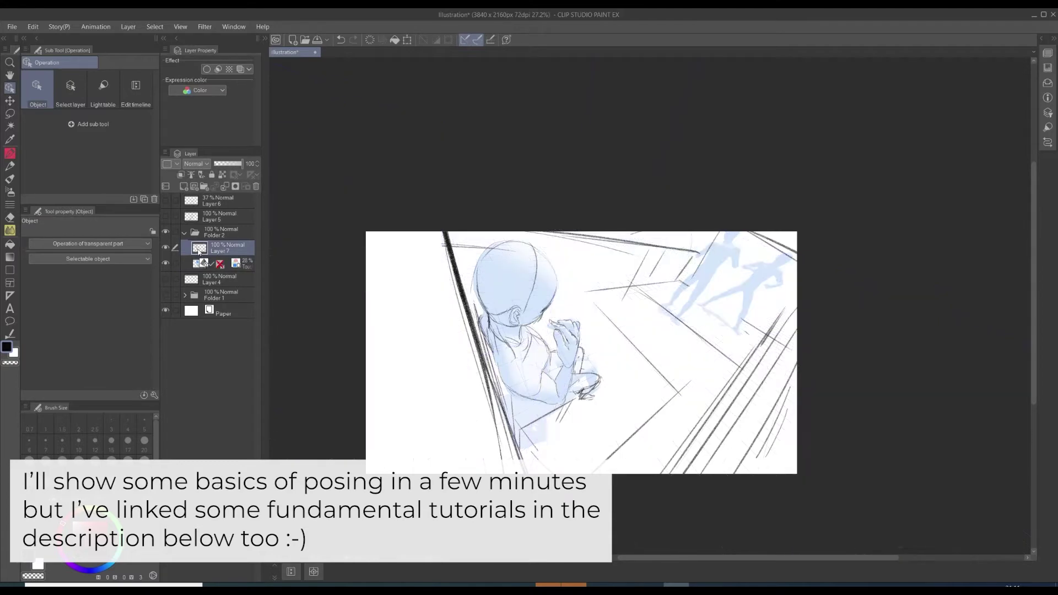
{"action": "left_click_drag", "start_coordinate": [561, 294], "coordinate": [590, 309]}
{"action": "left_click_drag", "start_coordinate": [701, 307], "coordinate": [491, 362]}
{"action": "key", "text": "p"}
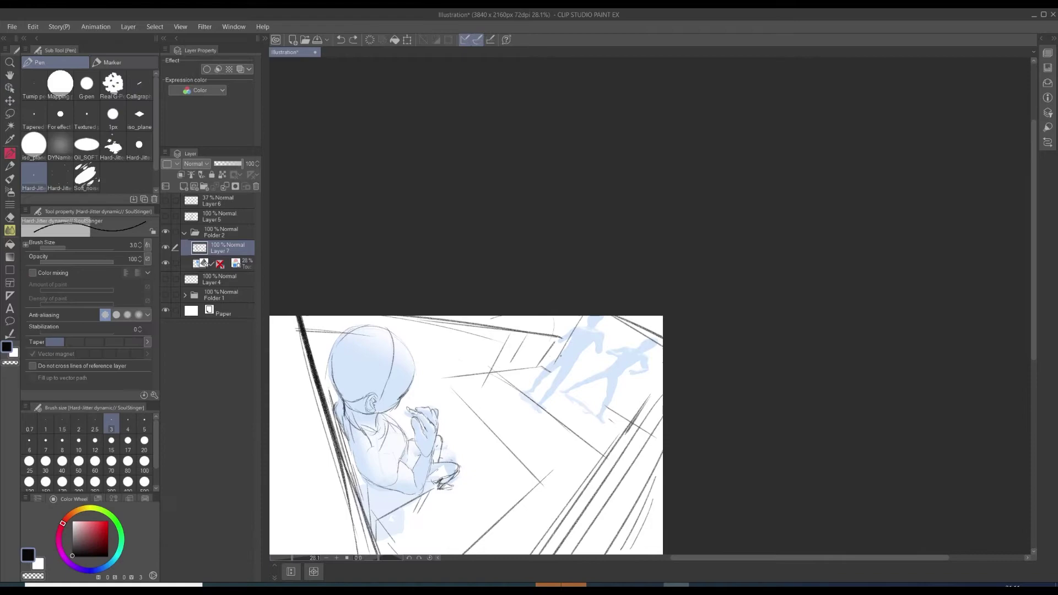
{"action": "key", "text": "p"}
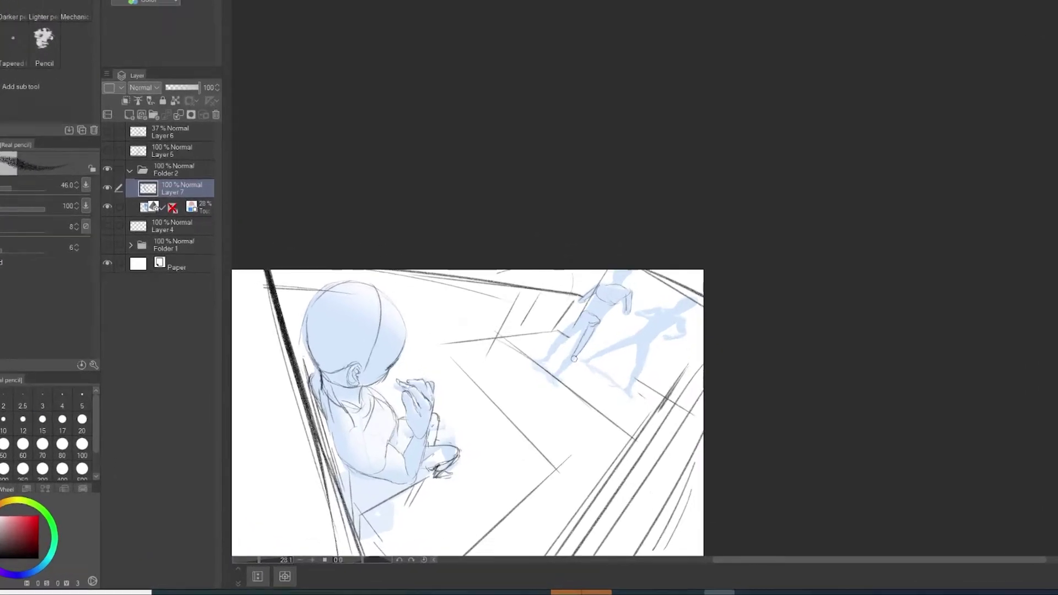
{"action": "left_click_drag", "start_coordinate": [638, 180], "coordinate": [620, 220]}
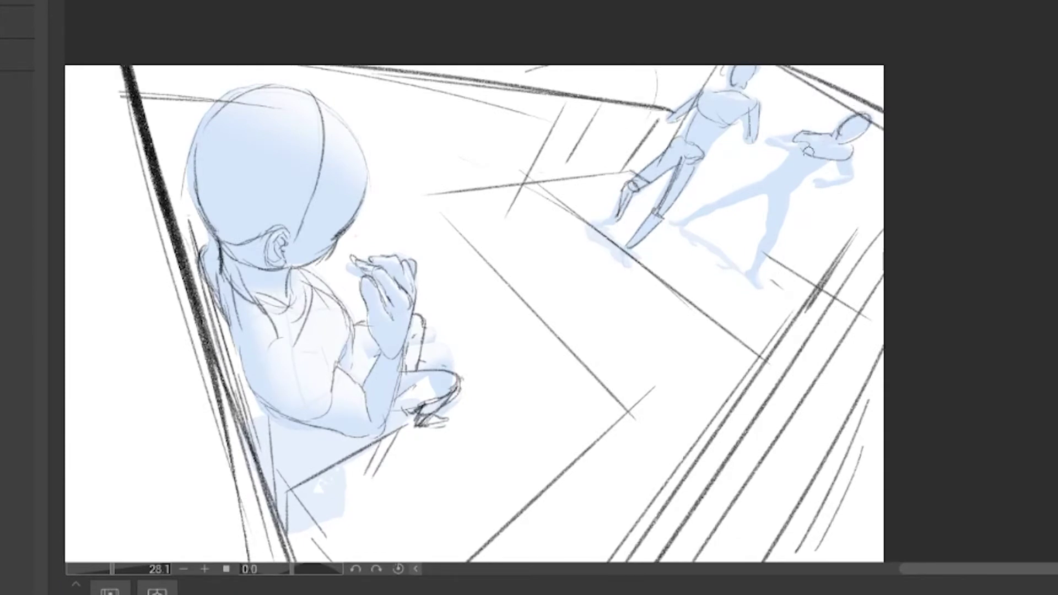
Sketch the second background figure's arms, torso and wide-spread legs over its 3D model.
{"action": "left_click_drag", "start_coordinate": [831, 160], "coordinate": [792, 183]}
{"action": "mouse_move", "coordinate": [799, 147]}
{"action": "left_mouse_down"}
{"action": "mouse_move", "coordinate": [773, 172]}
{"action": "mouse_move", "coordinate": [792, 187]}
{"action": "left_mouse_up"}
{"action": "mouse_move", "coordinate": [773, 171]}
{"action": "left_mouse_down"}
{"action": "mouse_move", "coordinate": [796, 184]}
{"action": "mouse_move", "coordinate": [712, 200]}
{"action": "mouse_move", "coordinate": [718, 206]}
{"action": "mouse_move", "coordinate": [680, 223]}
{"action": "left_mouse_up"}
{"action": "left_click_drag", "start_coordinate": [718, 208], "coordinate": [681, 223]}
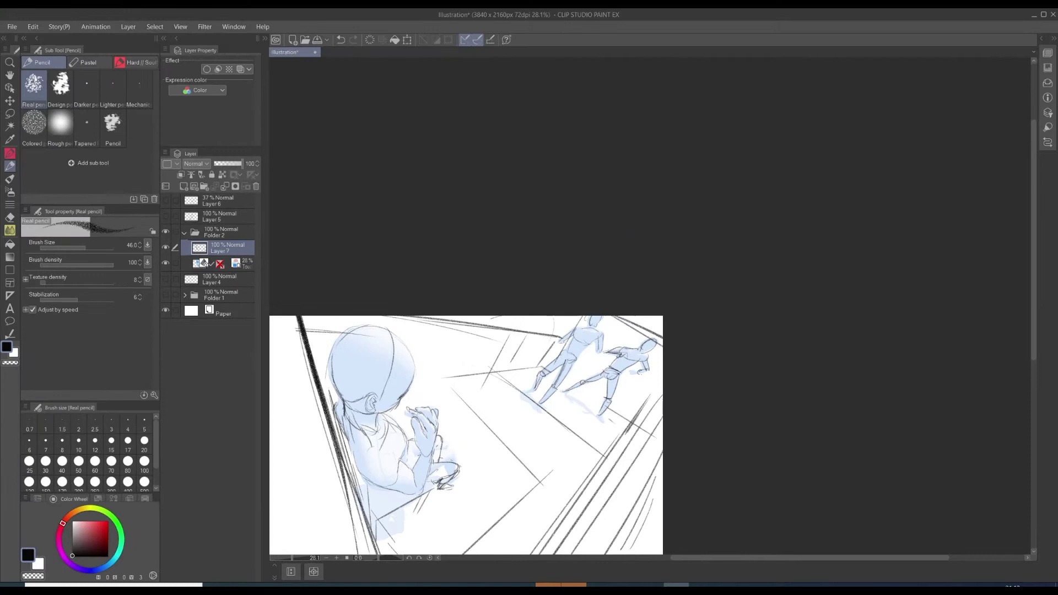
{"action": "left_click_drag", "start_coordinate": [639, 372], "coordinate": [631, 373]}
{"action": "mouse_move", "coordinate": [521, 329]}
{"action": "left_mouse_down"}
{"action": "mouse_move", "coordinate": [468, 307]}
{"action": "mouse_move", "coordinate": [466, 363]}
{"action": "mouse_move", "coordinate": [561, 372]}
{"action": "left_mouse_up"}
Hide the 3D figures and apply a free transform to the Layer 7 sketch at 100% scale.
{"action": "left_click", "coordinate": [165, 264]}
{"action": "left_click_drag", "start_coordinate": [490, 329], "coordinate": [414, 354]}
{"action": "key", "text": "ctrl+t"}
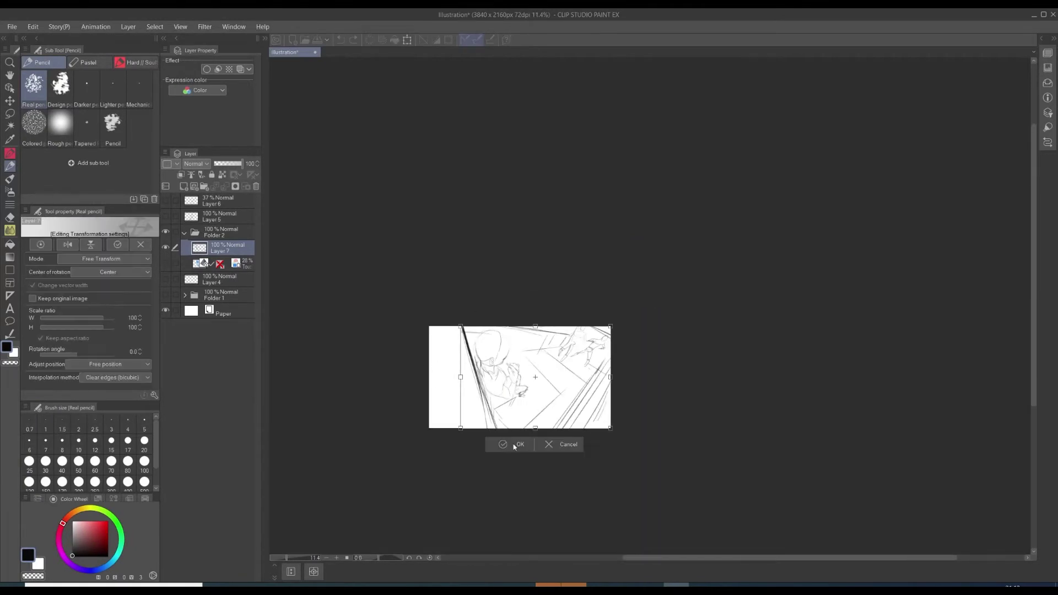
{"action": "left_click", "coordinate": [513, 445]}
{"action": "scroll", "coordinate": [430, 338], "scroll_direction": "up", "scroll_amount": 1}
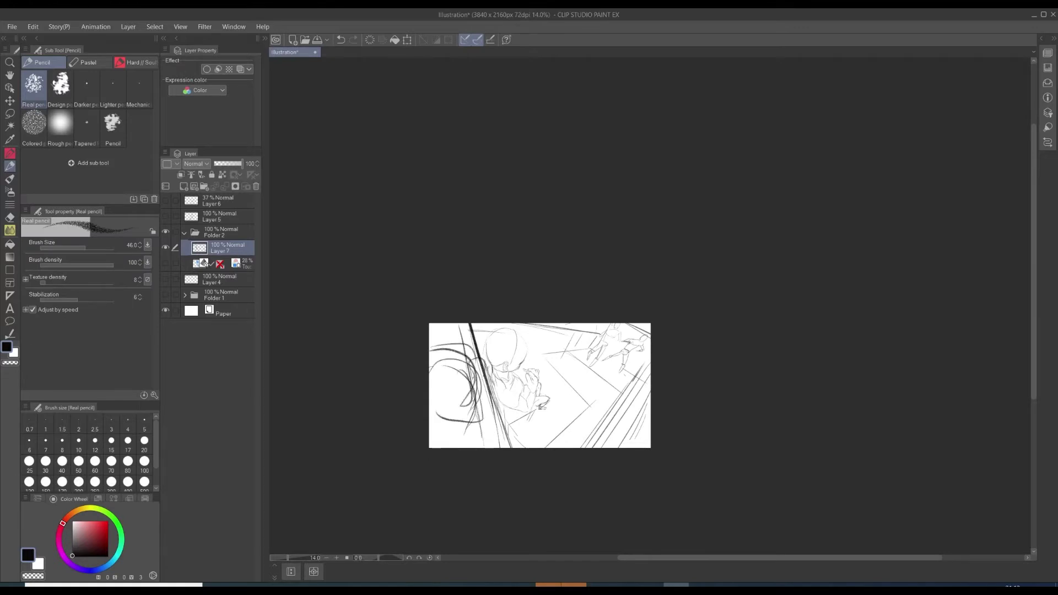
Soften the rear-right background figure's head and bent arm in the Layer 7 sketch and rework them with the Real pencil.
{"action": "scroll", "coordinate": [610, 382], "scroll_direction": "up", "scroll_amount": 2}
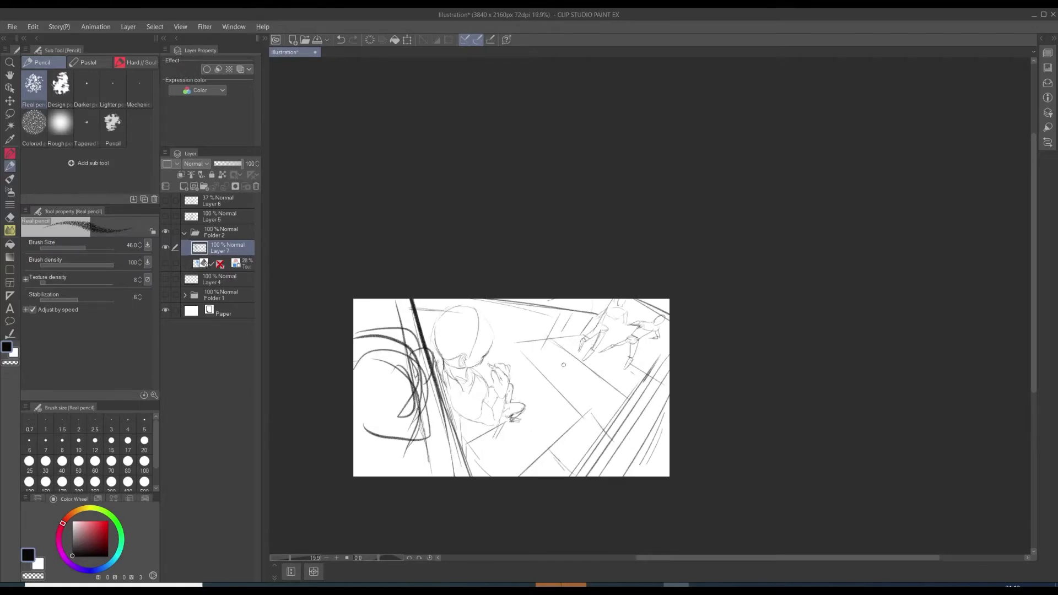
{"action": "left_click_drag", "start_coordinate": [564, 365], "coordinate": [639, 431]}
{"action": "left_click_drag", "start_coordinate": [560, 300], "coordinate": [617, 300]}
{"action": "left_click_drag", "start_coordinate": [485, 276], "coordinate": [430, 259]}
{"action": "left_click_drag", "start_coordinate": [537, 315], "coordinate": [555, 368]}
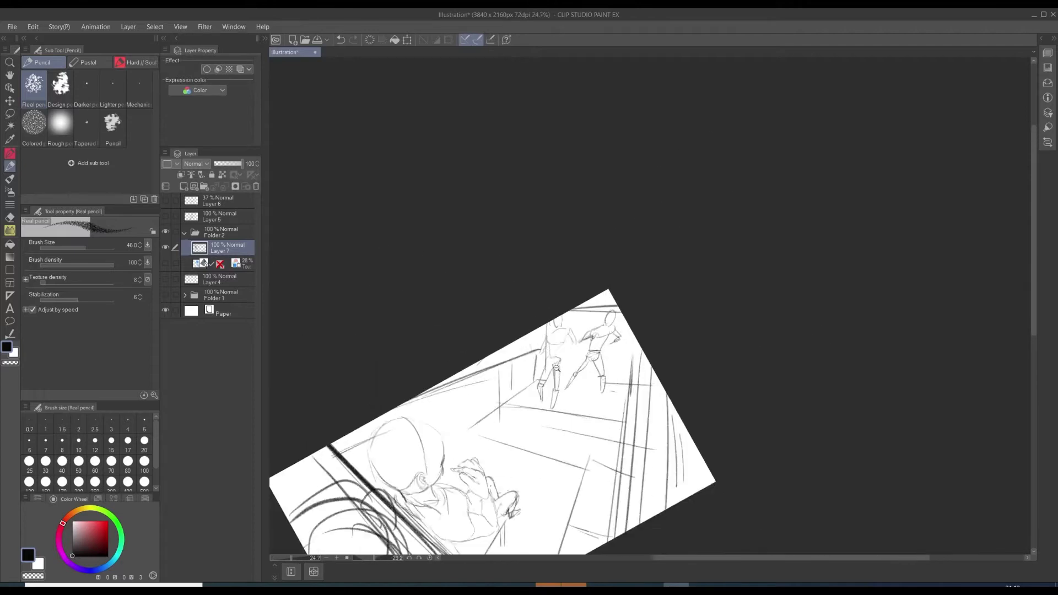
{"action": "scroll", "coordinate": [556, 368], "scroll_direction": "up", "scroll_amount": 5}
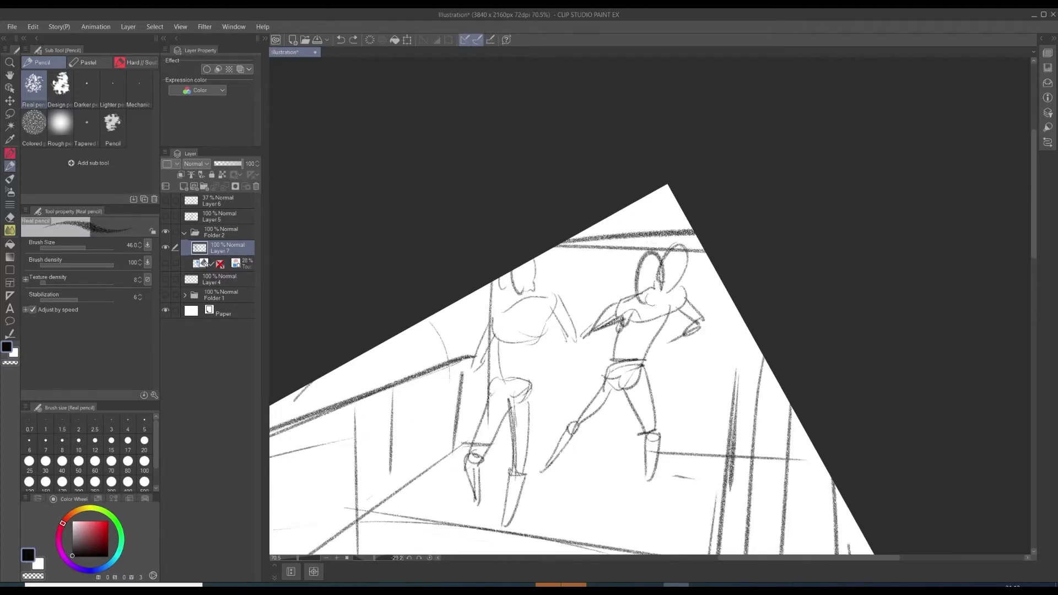
{"action": "key", "text": "e"}
{"action": "mouse_move", "coordinate": [683, 255]}
{"action": "left_mouse_down"}
{"action": "mouse_move", "coordinate": [671, 252]}
{"action": "mouse_move", "coordinate": [646, 302]}
{"action": "left_mouse_up"}
{"action": "key", "text": "p"}
{"action": "mouse_move", "coordinate": [631, 269]}
{"action": "left_mouse_down"}
{"action": "mouse_move", "coordinate": [665, 279]}
{"action": "mouse_move", "coordinate": [701, 322]}
{"action": "left_mouse_up"}
{"action": "mouse_move", "coordinate": [674, 300]}
{"action": "left_mouse_down"}
{"action": "mouse_move", "coordinate": [680, 319]}
{"action": "mouse_move", "coordinate": [673, 295]}
{"action": "left_mouse_up"}
{"action": "mouse_move", "coordinate": [685, 315]}
{"action": "left_mouse_down"}
{"action": "mouse_move", "coordinate": [658, 290]}
{"action": "mouse_move", "coordinate": [681, 310]}
{"action": "left_mouse_up"}
{"action": "scroll", "coordinate": [539, 316], "scroll_direction": "down", "scroll_amount": 1}
{"action": "left_click_drag", "start_coordinate": [630, 279], "coordinate": [639, 307]}
{"action": "mouse_move", "coordinate": [649, 259]}
{"action": "left_mouse_down"}
{"action": "mouse_move", "coordinate": [634, 307]}
{"action": "mouse_move", "coordinate": [653, 302]}
{"action": "mouse_move", "coordinate": [676, 325]}
{"action": "left_mouse_up"}
Fade the reworked head and arm strokes and enlarge the Real pencil brush to 12.5.
{"action": "key", "text": "c"}
{"action": "key", "text": "c"}
{"action": "left_click_drag", "start_coordinate": [603, 287], "coordinate": [617, 278], "text": "ctrl+alt"}
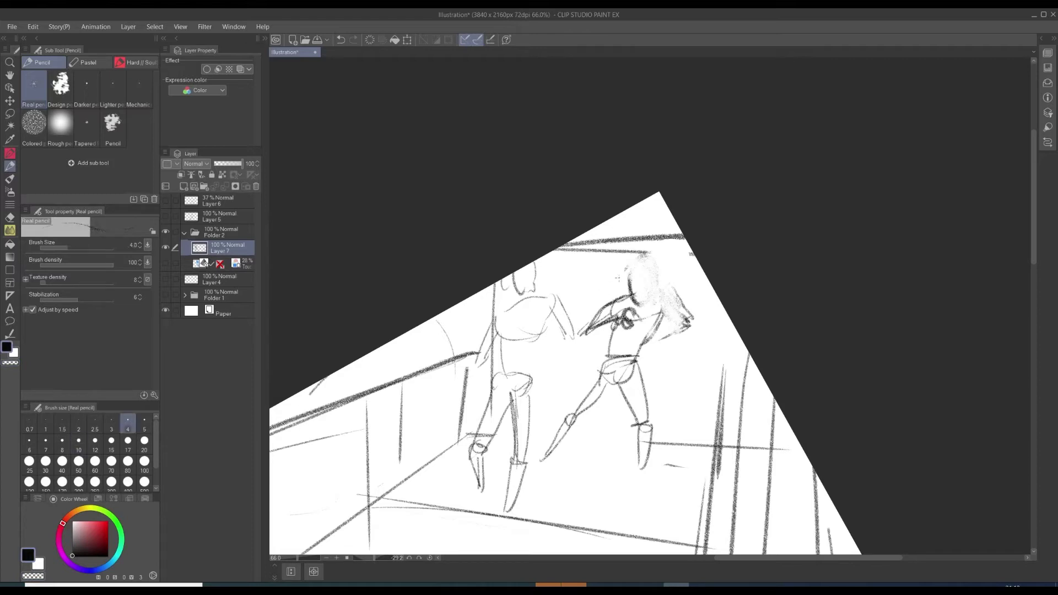
{"action": "key", "text": "bracketright"}
{"action": "key", "text": "bracketright"}
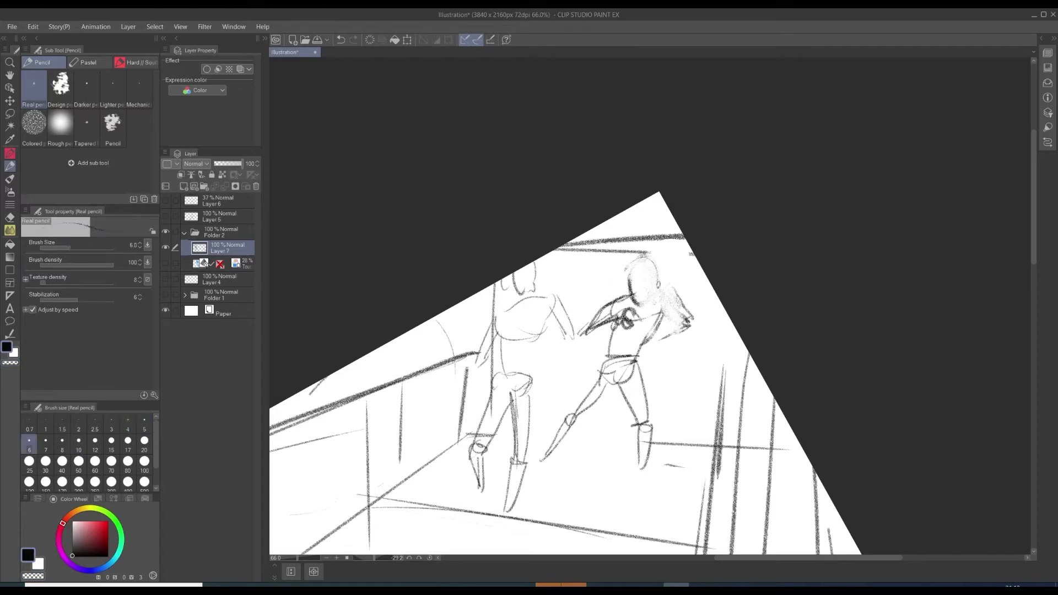
{"action": "key", "text": "bracketright"}
{"action": "key", "text": "bracketright"}
{"action": "scroll", "coordinate": [537, 328], "scroll_direction": "down", "scroll_amount": 1}
{"action": "key", "text": "bracketright"}
{"action": "key", "text": "bracketright"}
{"action": "key", "text": "bracketright"}
{"action": "key", "text": "bracketright"}
{"action": "key", "text": "bracketright"}
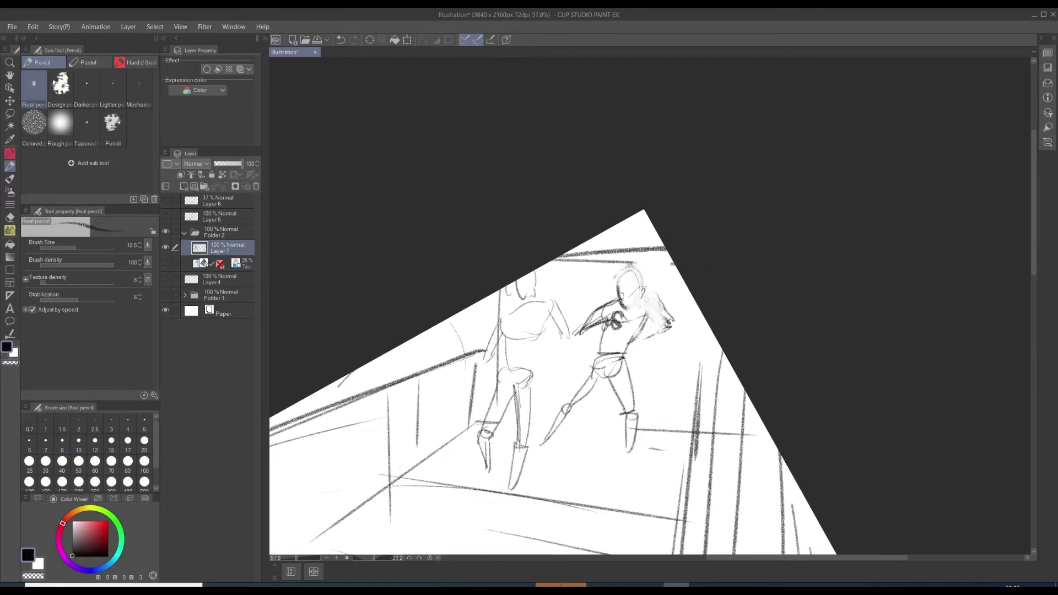
Redraw the right background figure's rounded head and bent guard arm with the Real pencil at size 20.
{"action": "key", "text": "e"}
{"action": "left_click_drag", "start_coordinate": [618, 275], "coordinate": [633, 290]}
{"action": "key", "text": "ctrl+z"}
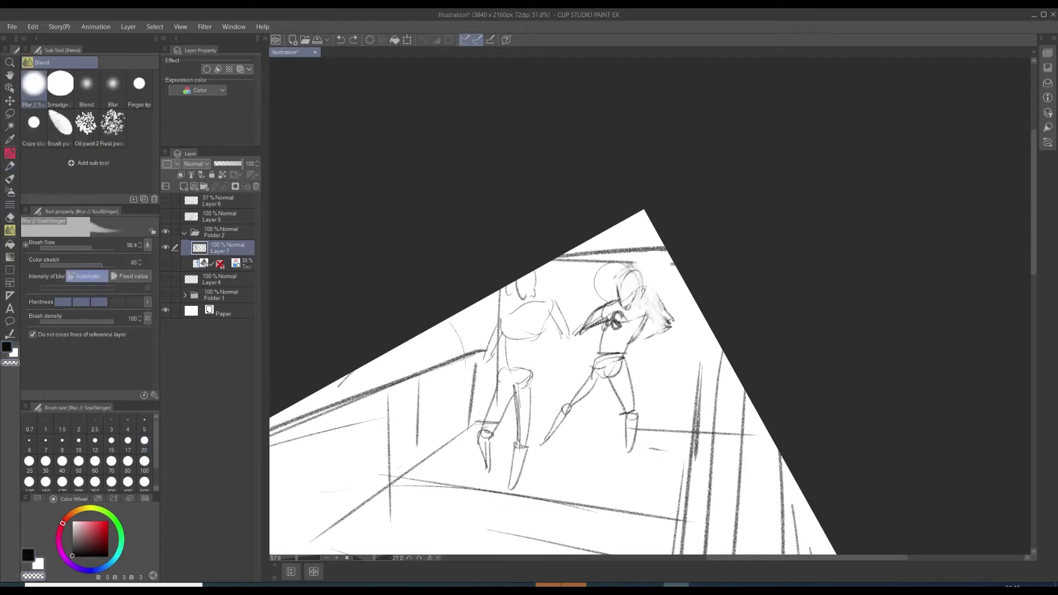
{"action": "key", "text": "p"}
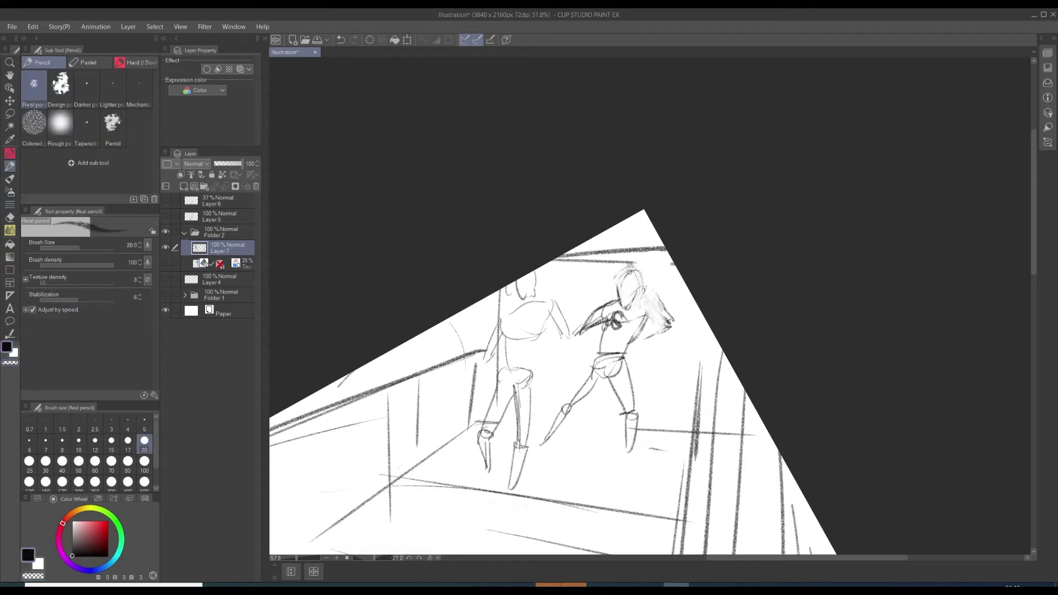
{"action": "scroll", "coordinate": [673, 324], "scroll_direction": "up", "scroll_amount": 1}
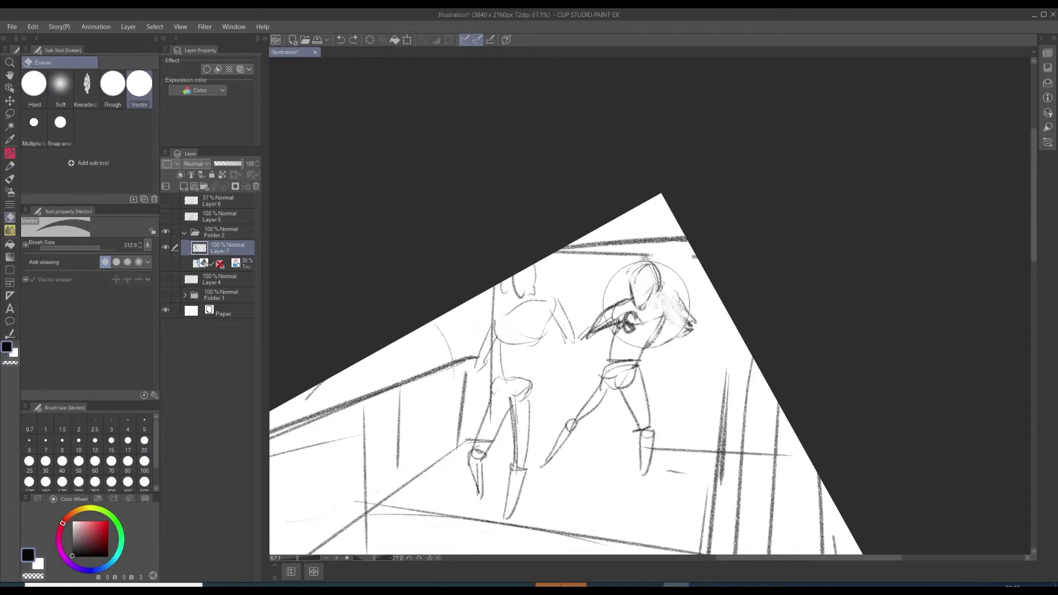
{"action": "scroll", "coordinate": [495, 272], "scroll_direction": "down", "scroll_amount": 5}
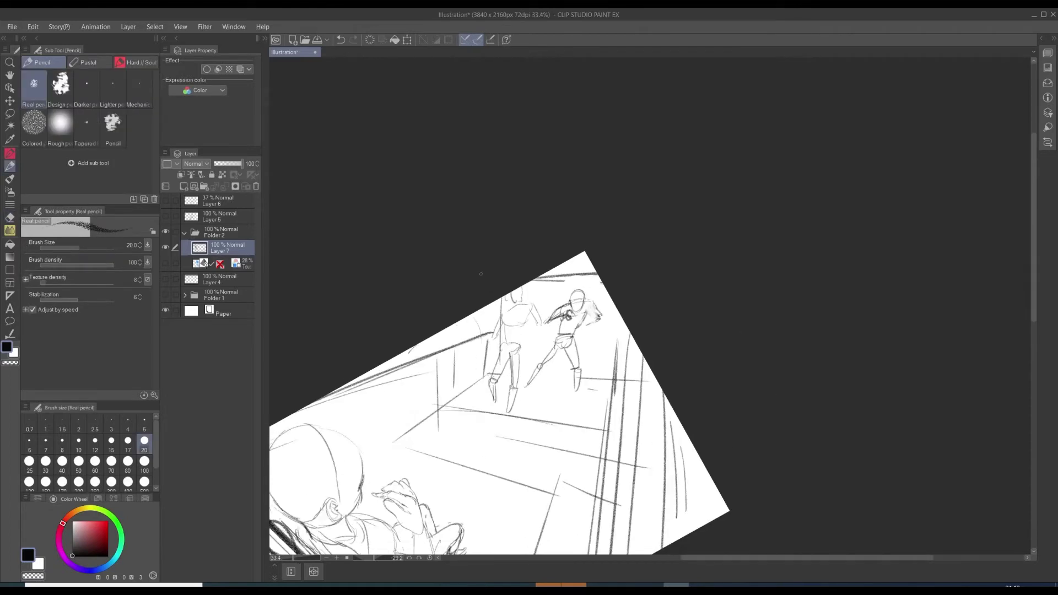
{"action": "scroll", "coordinate": [444, 331], "scroll_direction": "up", "scroll_amount": 2}
{"action": "scroll", "coordinate": [609, 287], "scroll_direction": "up", "scroll_amount": 5}
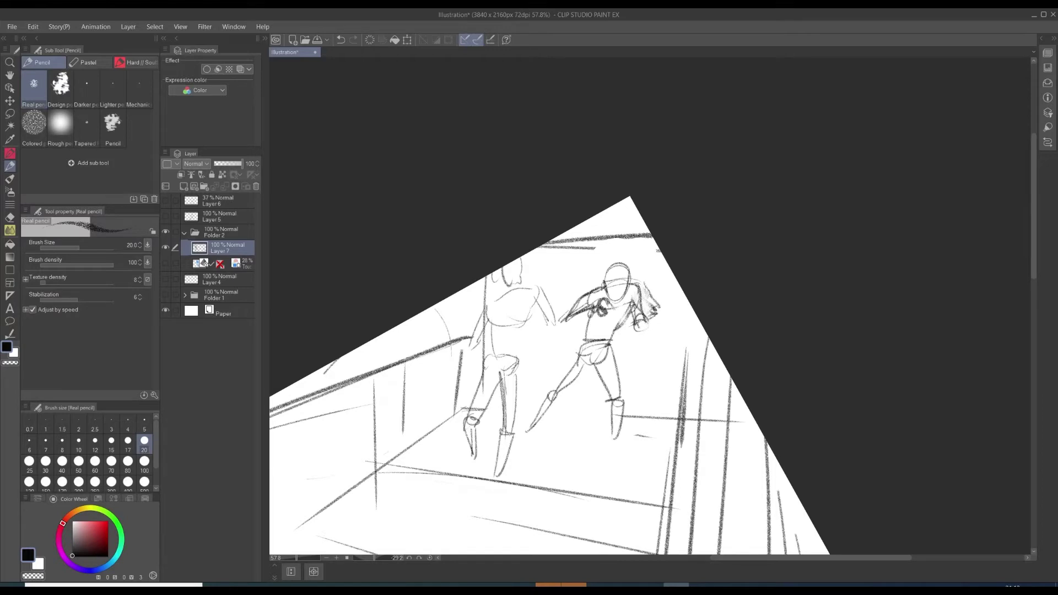
{"action": "key", "text": "c"}
{"action": "left_click_drag", "start_coordinate": [646, 288], "coordinate": [655, 315]}
{"action": "key", "text": "c"}
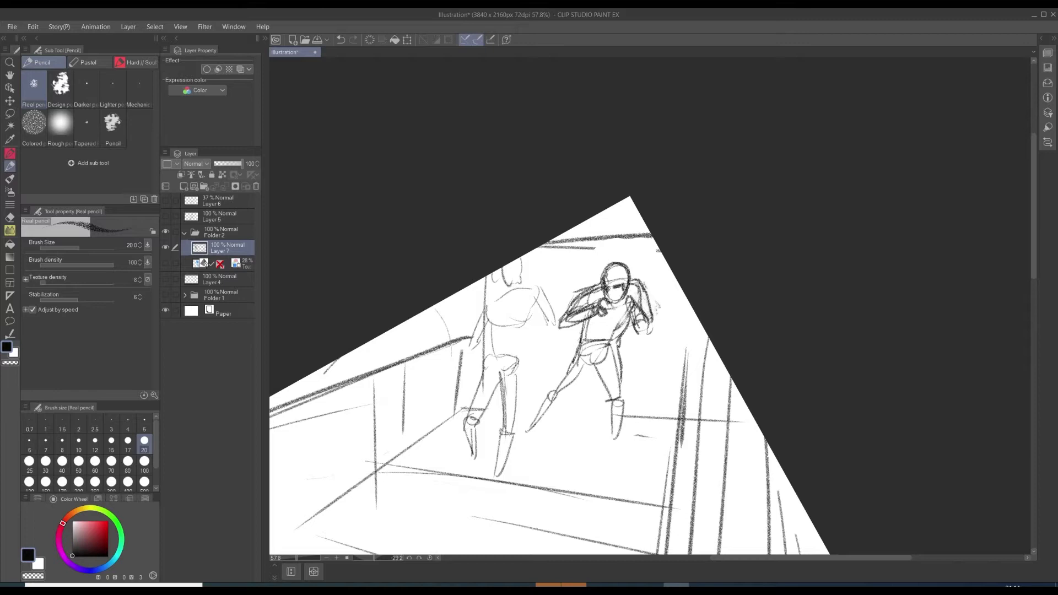
Darken the right background figure's face, torso and legs and rough in its front foot.
{"action": "left_click_drag", "start_coordinate": [607, 288], "coordinate": [610, 296]}
{"action": "left_click_drag", "start_coordinate": [549, 252], "coordinate": [543, 245]}
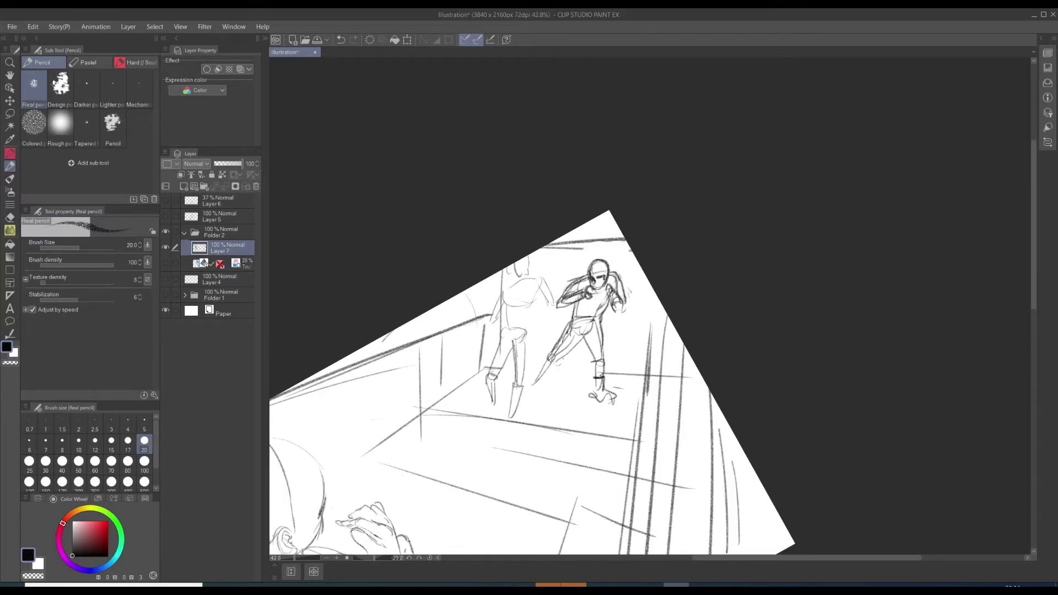
{"action": "key", "text": "ctrl+z"}
{"action": "key", "text": "ctrl+z"}
{"action": "key", "text": "ctrl+z"}
{"action": "mouse_move", "coordinate": [523, 334]}
{"action": "left_mouse_down"}
{"action": "mouse_move", "coordinate": [537, 373]}
{"action": "mouse_move", "coordinate": [550, 361]}
{"action": "left_mouse_up"}
{"action": "key", "text": "c"}
{"action": "key", "text": "c"}
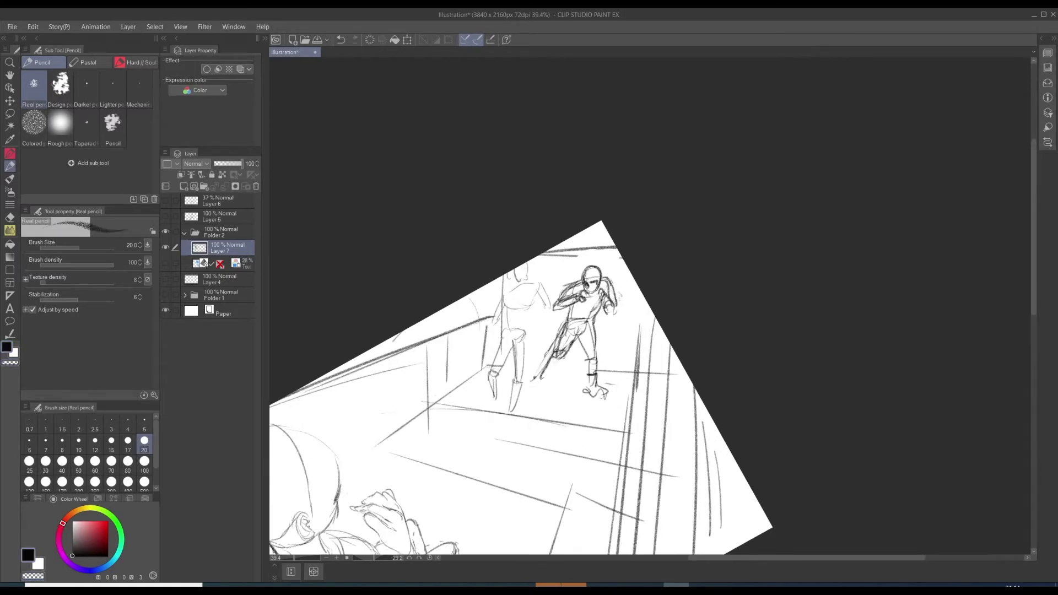
Rework the right background figure's rear leg and fade its head, torso and arm lines.
{"action": "key", "text": "c"}
{"action": "key", "text": "c"}
{"action": "mouse_move", "coordinate": [594, 282]}
{"action": "left_mouse_down"}
{"action": "mouse_move", "coordinate": [563, 277]}
{"action": "mouse_move", "coordinate": [599, 283]}
{"action": "mouse_move", "coordinate": [593, 292]}
{"action": "mouse_move", "coordinate": [592, 274]}
{"action": "mouse_move", "coordinate": [553, 374]}
{"action": "left_mouse_up"}
{"action": "key", "text": "j"}
{"action": "key", "text": "p"}
{"action": "key", "text": "ctrl+z"}
{"action": "key", "text": "ctrl+z"}
{"action": "key", "text": "c"}
{"action": "key", "text": "c"}
{"action": "left_click", "coordinate": [577, 256], "text": "alt"}
{"action": "left_click_drag", "start_coordinate": [575, 252], "coordinate": [572, 254]}
{"action": "left_click", "coordinate": [575, 248], "text": "alt"}
{"action": "left_click_drag", "start_coordinate": [531, 299], "coordinate": [549, 282]}
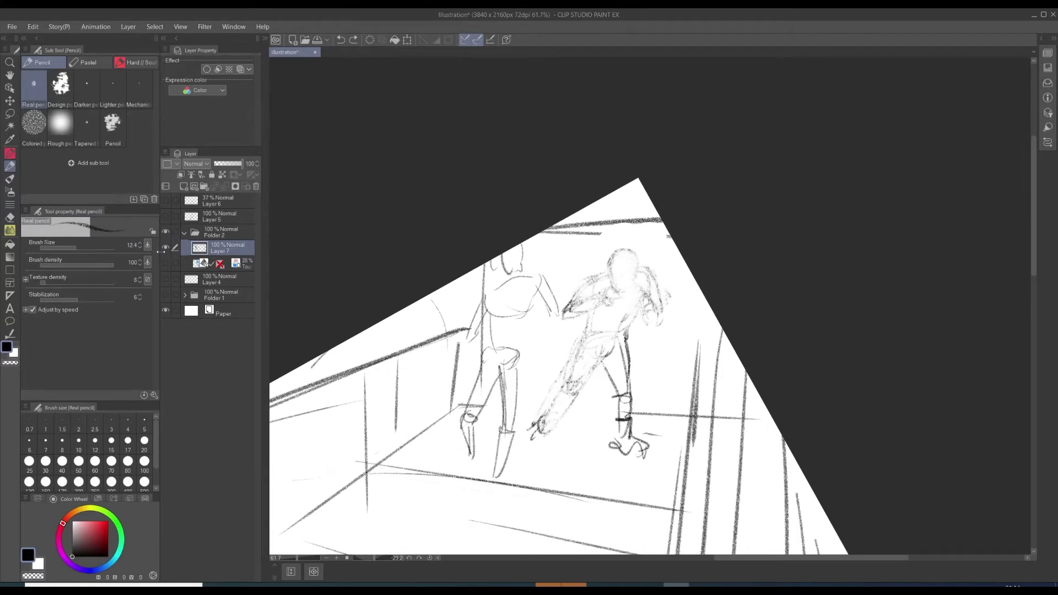
Show the 3D figures again and erase the right background figure's sketch on Layer 7.
{"action": "left_click", "coordinate": [165, 263]}
{"action": "key", "text": "e"}
{"action": "left_click_drag", "start_coordinate": [639, 253], "coordinate": [555, 425]}
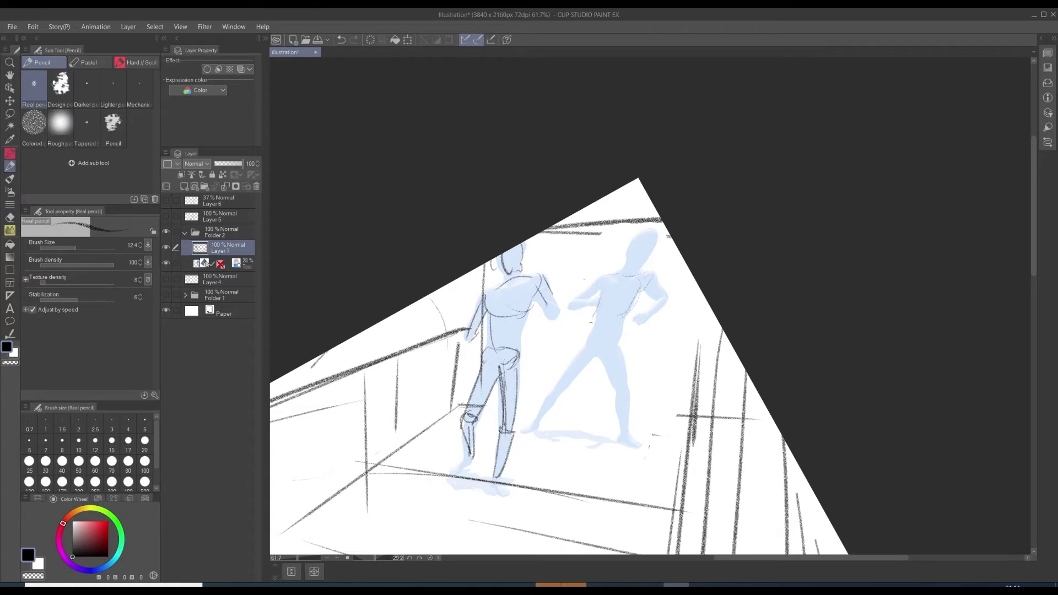
Sketch the right background figure over its 3D model with one fist raised and the other arm stretched outward.
{"action": "scroll", "coordinate": [584, 279], "scroll_direction": "down", "scroll_amount": 5}
{"action": "scroll", "coordinate": [579, 279], "scroll_direction": "up", "scroll_amount": 5}
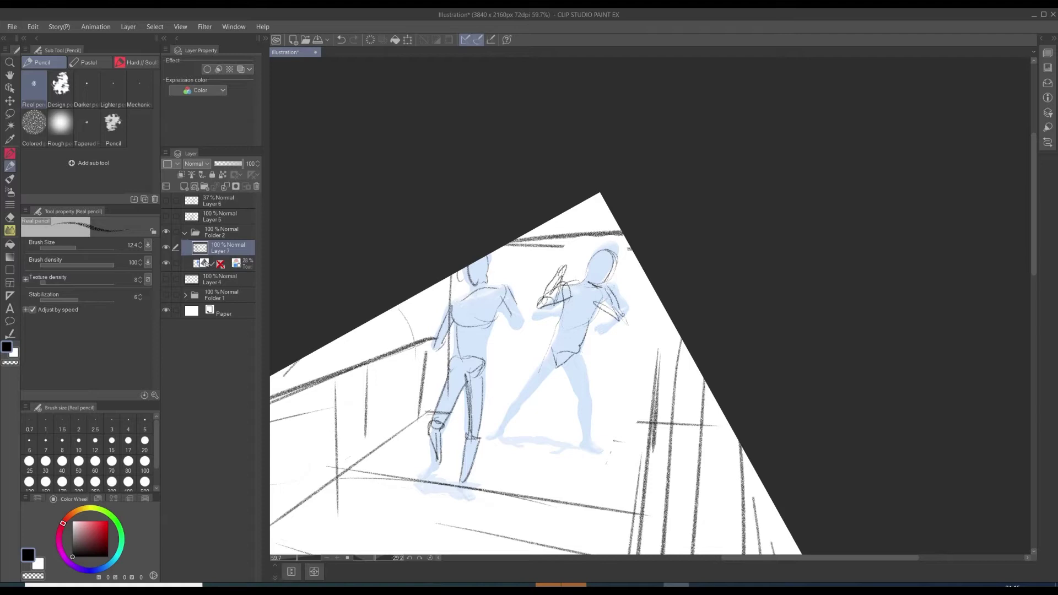
{"action": "key", "text": "ctrl+z"}
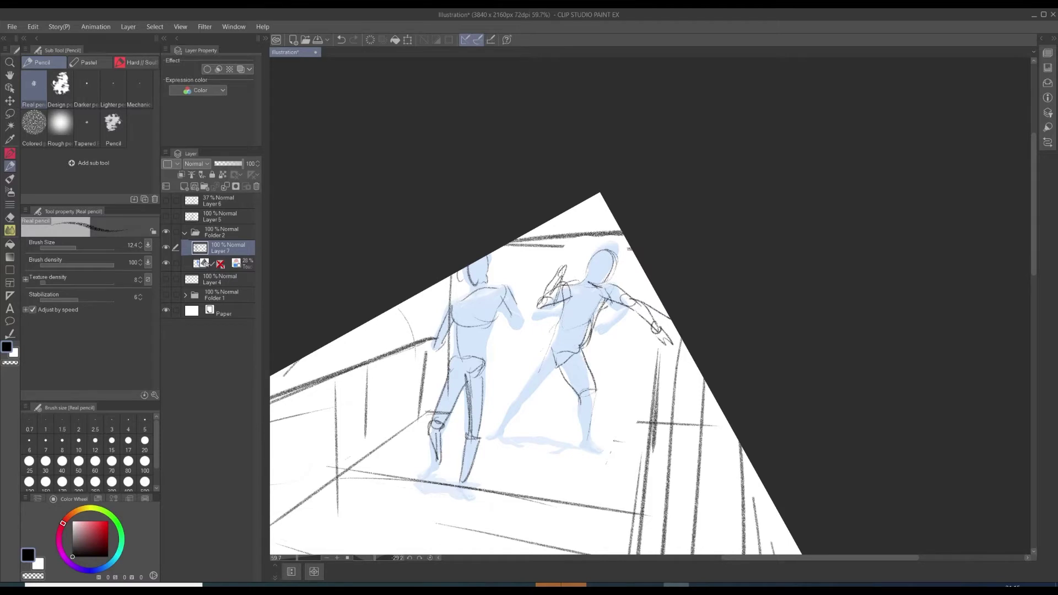
{"action": "left_click_drag", "start_coordinate": [604, 302], "coordinate": [661, 335]}
{"action": "key", "text": "e"}
{"action": "mouse_move", "coordinate": [641, 308]}
{"action": "left_mouse_down"}
{"action": "mouse_move", "coordinate": [668, 331]}
{"action": "mouse_move", "coordinate": [669, 320]}
{"action": "left_mouse_up"}
{"action": "key", "text": "p"}
{"action": "left_click_drag", "start_coordinate": [630, 309], "coordinate": [667, 325]}
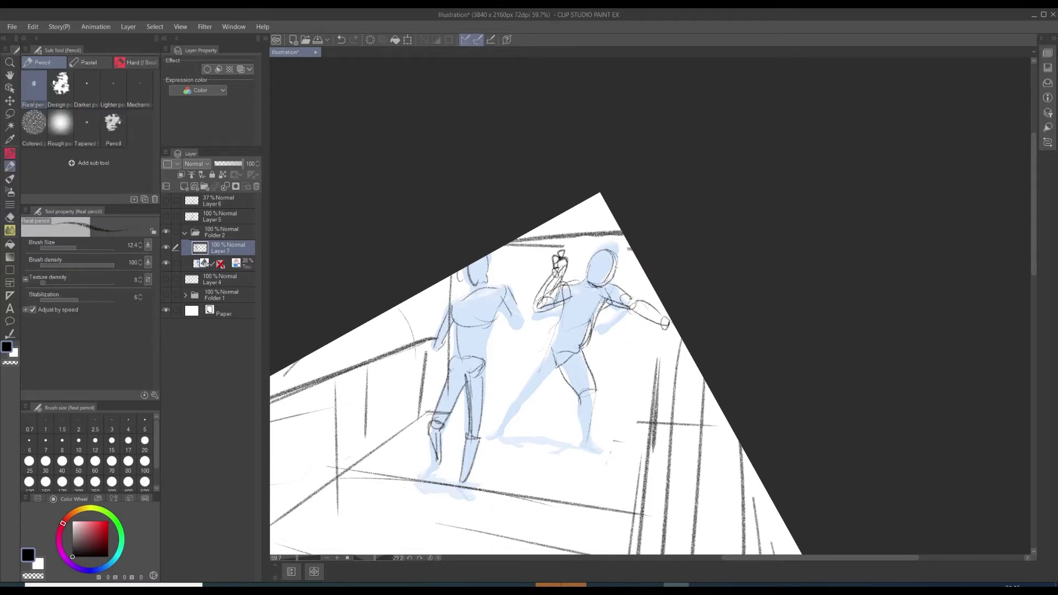
Draw the right background figure's widely spread legs and feet, extending the front leg past the 3D model.
{"action": "left_click_drag", "start_coordinate": [520, 386], "coordinate": [539, 395]}
{"action": "left_click_drag", "start_coordinate": [521, 391], "coordinate": [499, 426]}
{"action": "mouse_move", "coordinate": [560, 295]}
{"action": "left_mouse_down"}
{"action": "mouse_move", "coordinate": [549, 336]}
{"action": "mouse_move", "coordinate": [564, 392]}
{"action": "left_mouse_up"}
{"action": "scroll", "coordinate": [531, 262], "scroll_direction": "down", "scroll_amount": 2}
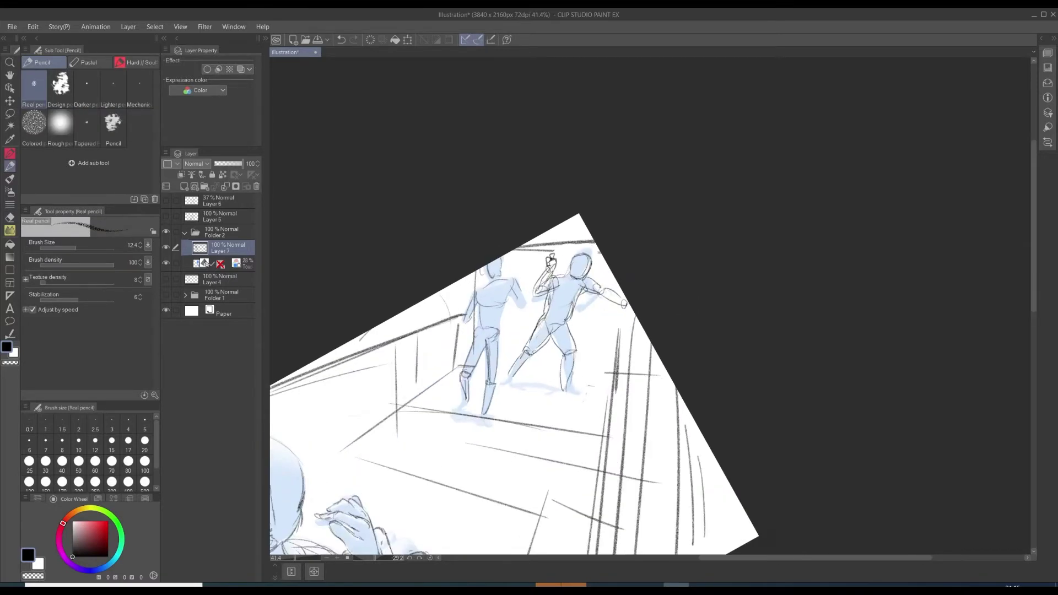
{"action": "key", "text": "ctrl+z"}
{"action": "left_click_drag", "start_coordinate": [575, 355], "coordinate": [588, 402]}
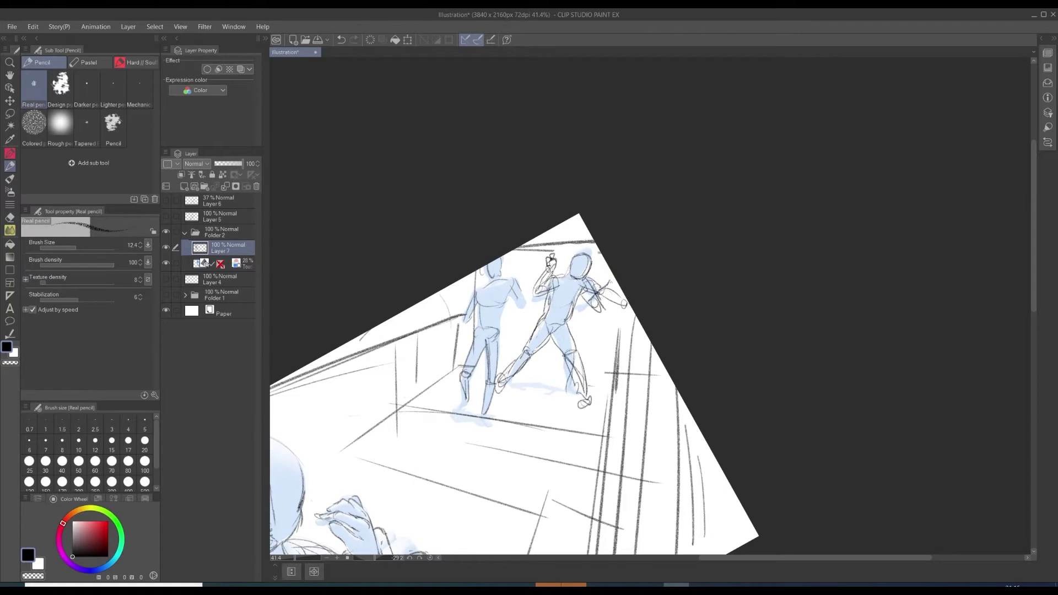
Refine the two background figures' arms and add small structural lines along the surrounding walls.
{"action": "scroll", "coordinate": [530, 256], "scroll_direction": "up", "scroll_amount": 2}
{"action": "mouse_move", "coordinate": [611, 280]}
{"action": "left_mouse_down"}
{"action": "mouse_move", "coordinate": [598, 312]}
{"action": "mouse_move", "coordinate": [607, 288]}
{"action": "left_mouse_up"}
{"action": "mouse_move", "coordinate": [491, 298]}
{"action": "left_mouse_down"}
{"action": "mouse_move", "coordinate": [507, 318]}
{"action": "mouse_move", "coordinate": [463, 347]}
{"action": "left_mouse_up"}
{"action": "scroll", "coordinate": [622, 210], "scroll_direction": "down", "scroll_amount": 5}
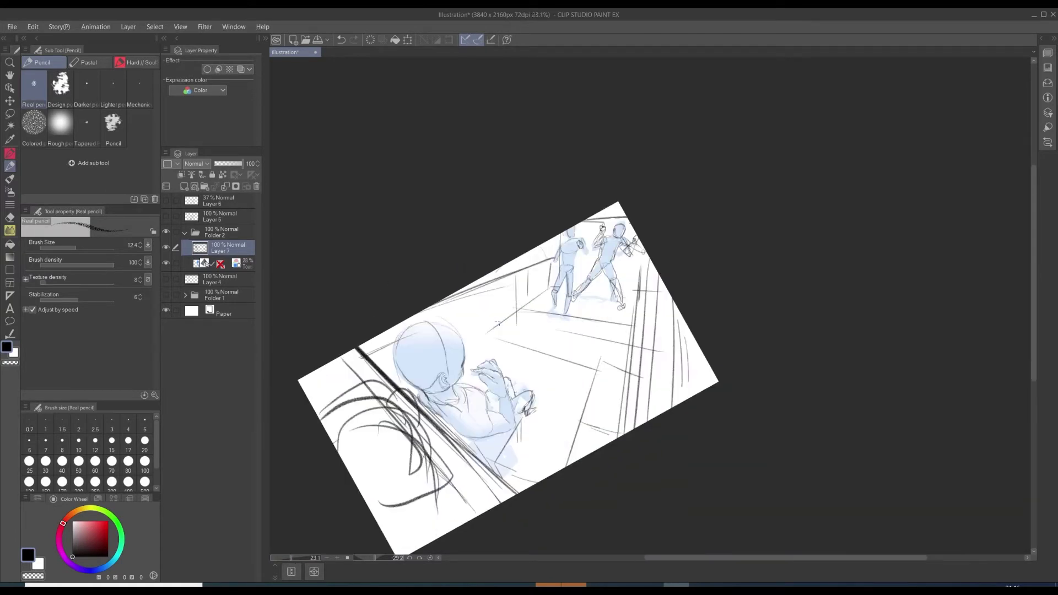
{"action": "left_click_drag", "start_coordinate": [636, 330], "coordinate": [652, 317]}
{"action": "scroll", "coordinate": [393, 328], "scroll_direction": "down", "scroll_amount": 1}
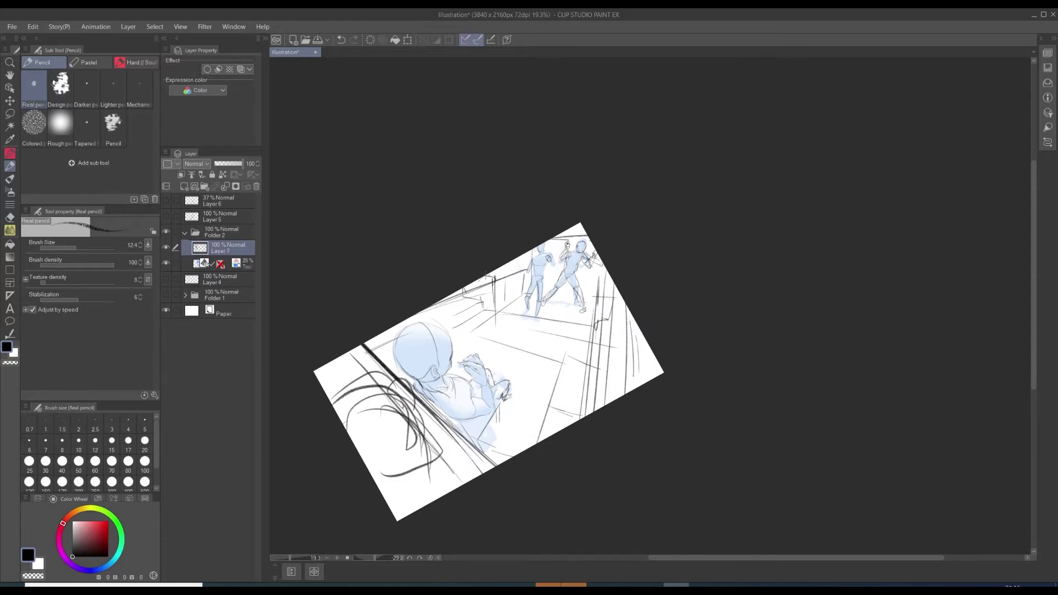
Clear part of the foreground scribble, straighten the canvas view and draw thick frame edges with the pencil at size 250.
{"action": "key", "text": "bracketright"}
{"action": "mouse_move", "coordinate": [358, 398]}
{"action": "left_mouse_down"}
{"action": "mouse_move", "coordinate": [435, 459]}
{"action": "mouse_move", "coordinate": [405, 410]}
{"action": "left_mouse_up"}
{"action": "key", "text": "c"}
{"action": "key", "text": "c"}
{"action": "key", "text": "ctrl+at"}
{"action": "left_click_drag", "start_coordinate": [553, 377], "coordinate": [586, 406]}
{"action": "key", "text": "ctrl+z"}
{"action": "key", "text": "ctrl+z"}
{"action": "left_click_drag", "start_coordinate": [565, 279], "coordinate": [600, 420]}
{"action": "left_click_drag", "start_coordinate": [509, 280], "coordinate": [565, 279]}
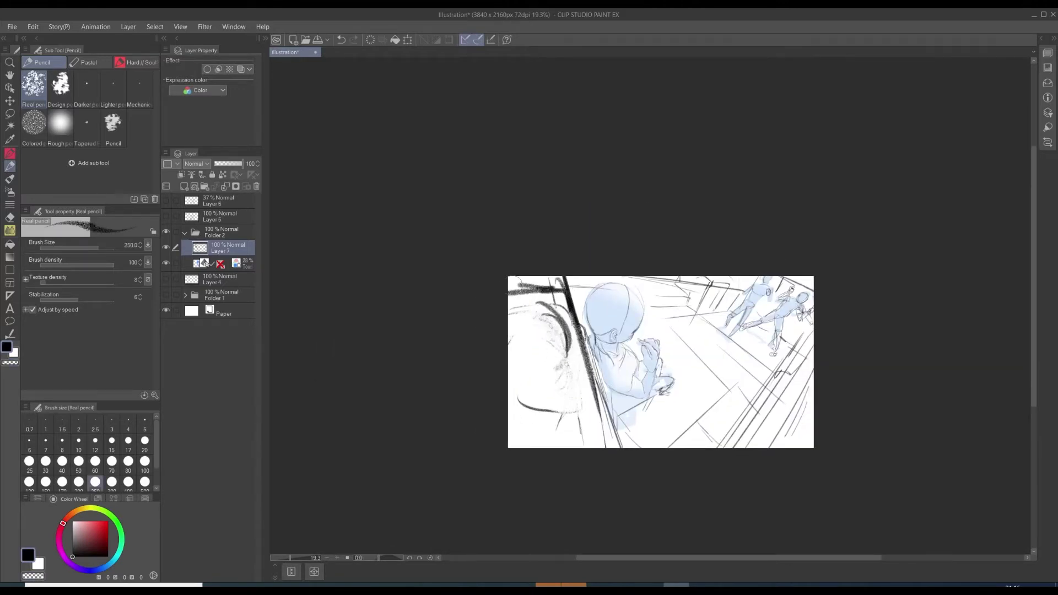
Sketch heavy upper and lower bars for the foreground frame and rough in the shape inside it.
{"action": "key", "text": "ctrl+z"}
{"action": "left_click_drag", "start_coordinate": [510, 439], "coordinate": [604, 426]}
{"action": "left_click_drag", "start_coordinate": [509, 293], "coordinate": [568, 292]}
{"action": "left_click_drag", "start_coordinate": [562, 434], "coordinate": [605, 427]}
{"action": "mouse_move", "coordinate": [543, 315]}
{"action": "left_mouse_down"}
{"action": "mouse_move", "coordinate": [561, 326]}
{"action": "mouse_move", "coordinate": [559, 352]}
{"action": "left_mouse_up"}
{"action": "left_click_drag", "start_coordinate": [527, 389], "coordinate": [572, 398]}
{"action": "key", "text": "c"}
{"action": "mouse_move", "coordinate": [554, 308]}
{"action": "left_mouse_down"}
{"action": "mouse_move", "coordinate": [569, 375]}
{"action": "mouse_move", "coordinate": [556, 350]}
{"action": "mouse_move", "coordinate": [533, 344]}
{"action": "left_mouse_up"}
{"action": "key", "text": "c"}
{"action": "left_click_drag", "start_coordinate": [517, 350], "coordinate": [544, 361]}
{"action": "key", "text": "ctrl+z"}
{"action": "key", "text": "ctrl+z"}
{"action": "key", "text": "ctrl+z"}
{"action": "mouse_move", "coordinate": [464, 340]}
{"action": "left_mouse_down"}
{"action": "mouse_move", "coordinate": [545, 358]}
{"action": "mouse_move", "coordinate": [563, 398]}
{"action": "left_mouse_up"}
{"action": "mouse_move", "coordinate": [515, 325]}
{"action": "left_mouse_down"}
{"action": "mouse_move", "coordinate": [528, 391]}
{"action": "mouse_move", "coordinate": [539, 335]}
{"action": "left_mouse_up"}
{"action": "left_click_drag", "start_coordinate": [518, 405], "coordinate": [556, 412]}
{"action": "mouse_move", "coordinate": [497, 325]}
{"action": "left_mouse_down"}
{"action": "mouse_move", "coordinate": [463, 310]}
{"action": "mouse_move", "coordinate": [497, 323]}
{"action": "mouse_move", "coordinate": [531, 418]}
{"action": "left_mouse_up"}
{"action": "key", "text": "ctrl+z"}
{"action": "key", "text": "ctrl+z"}
{"action": "key", "text": "ctrl+z"}
{"action": "key", "text": "ctrl+z"}
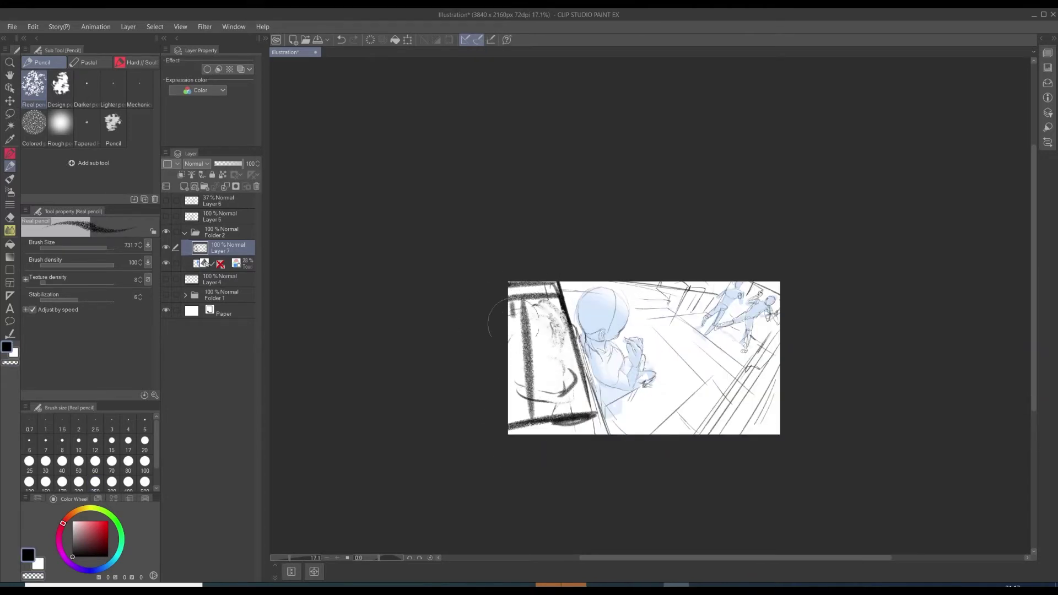
Thicken the foreground frame's outer upright with broad pencil strokes and hide the 3D figures.
{"action": "left_click_drag", "start_coordinate": [512, 303], "coordinate": [515, 390]}
{"action": "left_click_drag", "start_coordinate": [510, 361], "coordinate": [394, 368]}
{"action": "mouse_move", "coordinate": [392, 369]}
{"action": "left_mouse_down"}
{"action": "mouse_move", "coordinate": [373, 369]}
{"action": "mouse_move", "coordinate": [406, 369]}
{"action": "left_mouse_up"}
{"action": "left_click", "coordinate": [166, 263]}
Darken the left background figure's arms, belt and trousers with the Real pencil at about size 48.
{"action": "scroll", "coordinate": [695, 267], "scroll_direction": "up", "scroll_amount": 2}
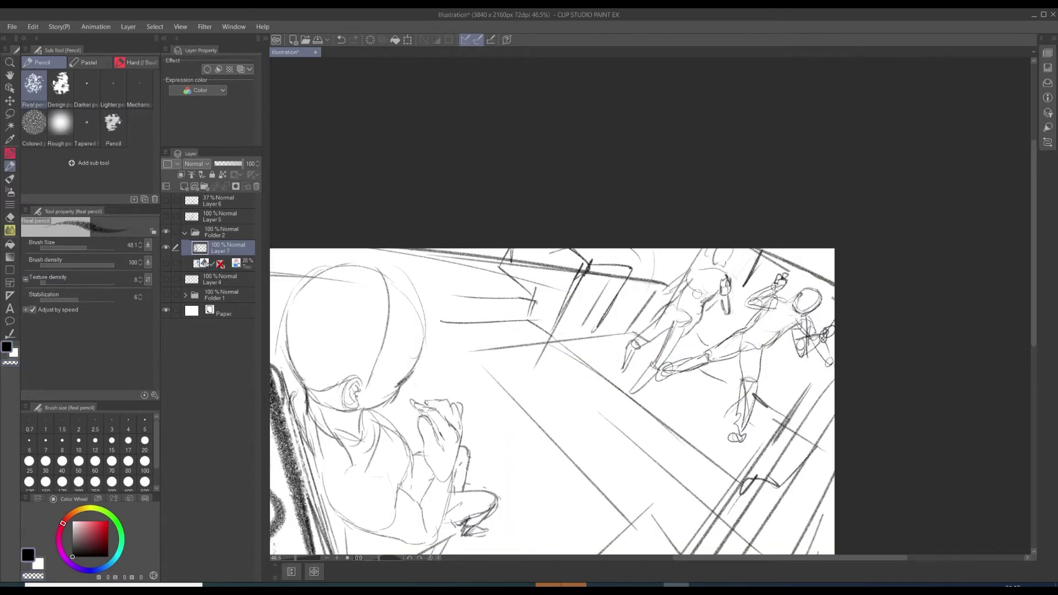
{"action": "left_click_drag", "start_coordinate": [696, 320], "coordinate": [668, 357]}
{"action": "left_click_drag", "start_coordinate": [679, 315], "coordinate": [650, 366]}
{"action": "left_click_drag", "start_coordinate": [730, 245], "coordinate": [670, 337]}
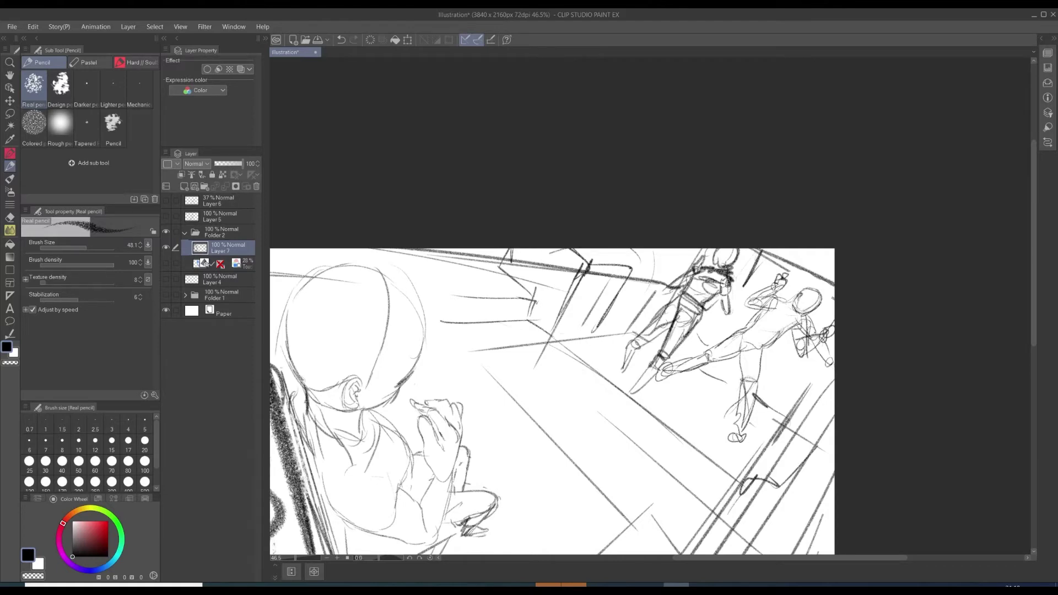
{"action": "mouse_move", "coordinate": [695, 302]}
{"action": "left_mouse_down"}
{"action": "mouse_move", "coordinate": [656, 360]}
{"action": "mouse_move", "coordinate": [625, 352]}
{"action": "mouse_move", "coordinate": [633, 389]}
{"action": "mouse_move", "coordinate": [613, 409]}
{"action": "left_mouse_up"}
Shade the left background figure's legs solid and block in the dark object along the back wall.
{"action": "left_click_drag", "start_coordinate": [610, 292], "coordinate": [590, 224]}
{"action": "left_click_drag", "start_coordinate": [653, 277], "coordinate": [675, 277]}
{"action": "mouse_move", "coordinate": [587, 220]}
{"action": "left_mouse_down"}
{"action": "mouse_move", "coordinate": [545, 235]}
{"action": "mouse_move", "coordinate": [597, 215]}
{"action": "left_mouse_up"}
{"action": "mouse_move", "coordinate": [580, 283]}
{"action": "left_mouse_down"}
{"action": "mouse_move", "coordinate": [638, 287]}
{"action": "mouse_move", "coordinate": [639, 302]}
{"action": "left_mouse_up"}
{"action": "mouse_move", "coordinate": [661, 268]}
{"action": "left_mouse_down"}
{"action": "mouse_move", "coordinate": [641, 311]}
{"action": "mouse_move", "coordinate": [641, 301]}
{"action": "left_mouse_up"}
{"action": "left_click_drag", "start_coordinate": [617, 255], "coordinate": [661, 273]}
{"action": "left_click_drag", "start_coordinate": [447, 272], "coordinate": [614, 237]}
Erase stray marks inside the foreground frame and redraw the shape behind it.
{"action": "key", "text": "e"}
{"action": "left_click_drag", "start_coordinate": [542, 262], "coordinate": [553, 421]}
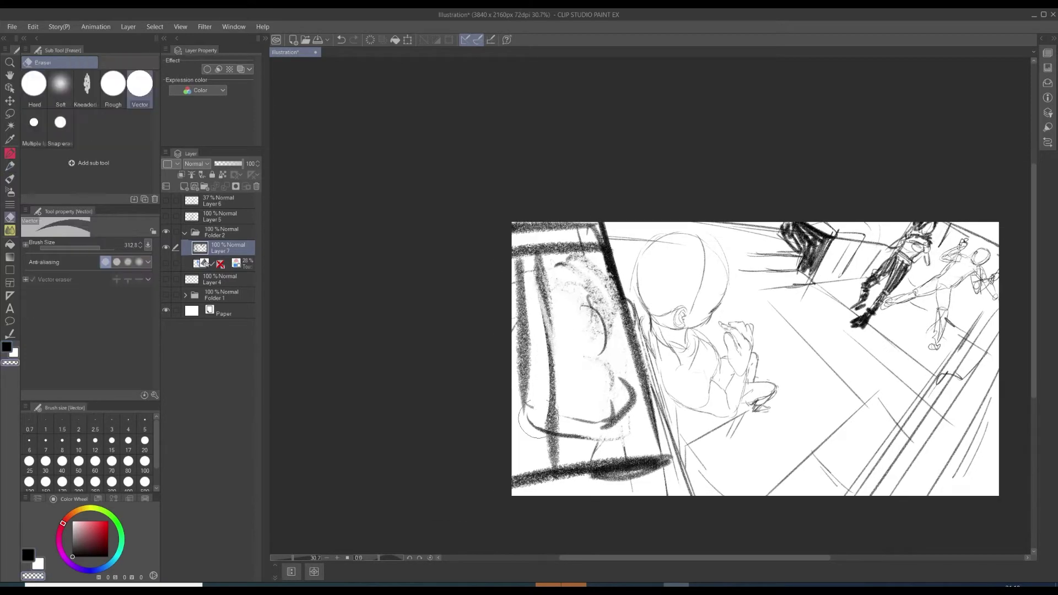
{"action": "key", "text": "p"}
{"action": "left_click_drag", "start_coordinate": [612, 275], "coordinate": [360, 302]}
Adjust the canvas frame around the whole sketch.
{"action": "scroll", "coordinate": [612, 308], "scroll_direction": "down", "scroll_amount": 4}
{"action": "left_click", "coordinate": [33, 26]}
{"action": "left_click", "coordinate": [48, 296]}
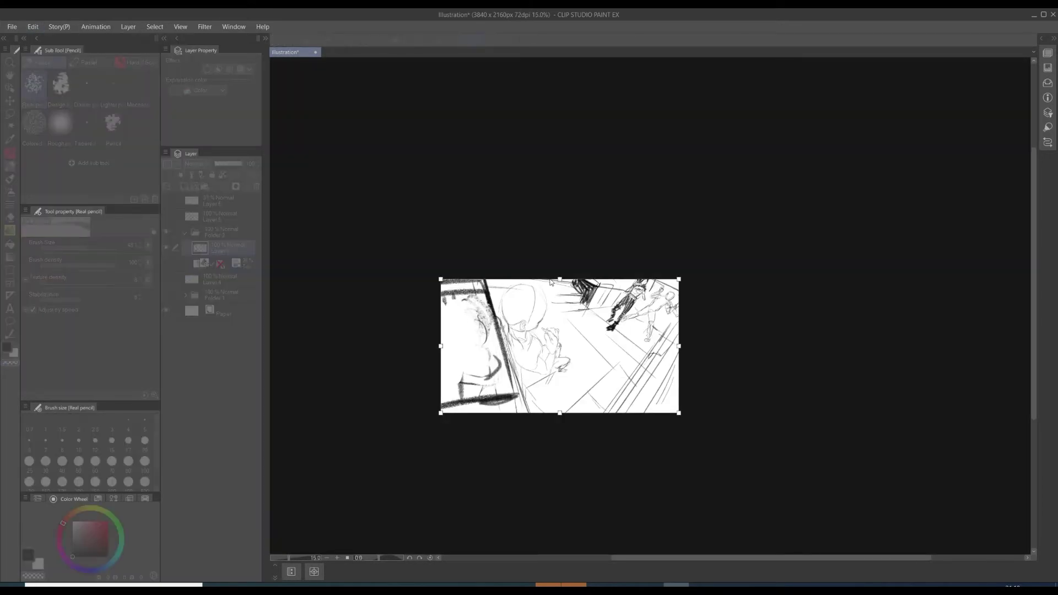
{"action": "left_click_drag", "start_coordinate": [465, 284], "coordinate": [493, 266]}
{"action": "left_click", "coordinate": [472, 158]}
{"action": "left_click", "coordinate": [12, 26]}
{"action": "key", "text": "Escape"}
Show the 3D figure layer beneath the finished inks and turn off its blue layer color.
{"action": "scroll", "coordinate": [650, 306], "scroll_direction": "up", "scroll_amount": 2}
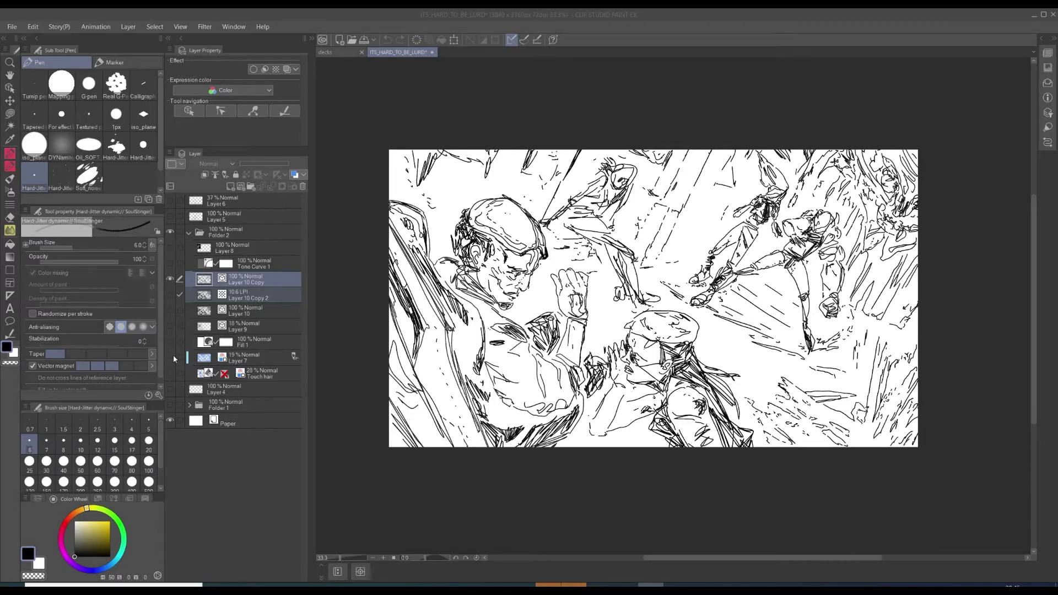
{"action": "left_click", "coordinate": [170, 374]}
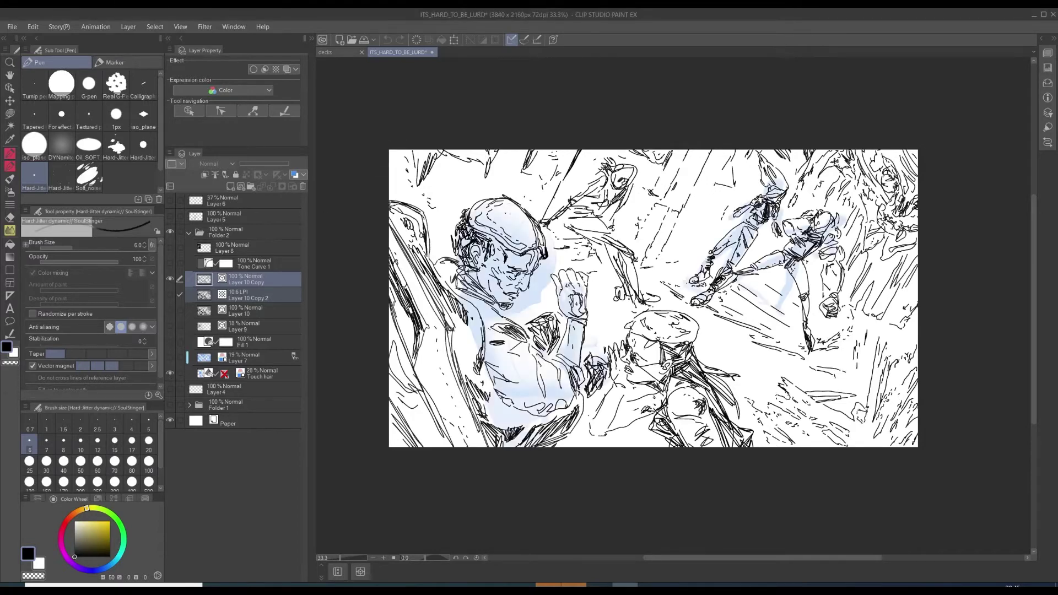
{"action": "left_click", "coordinate": [242, 358]}
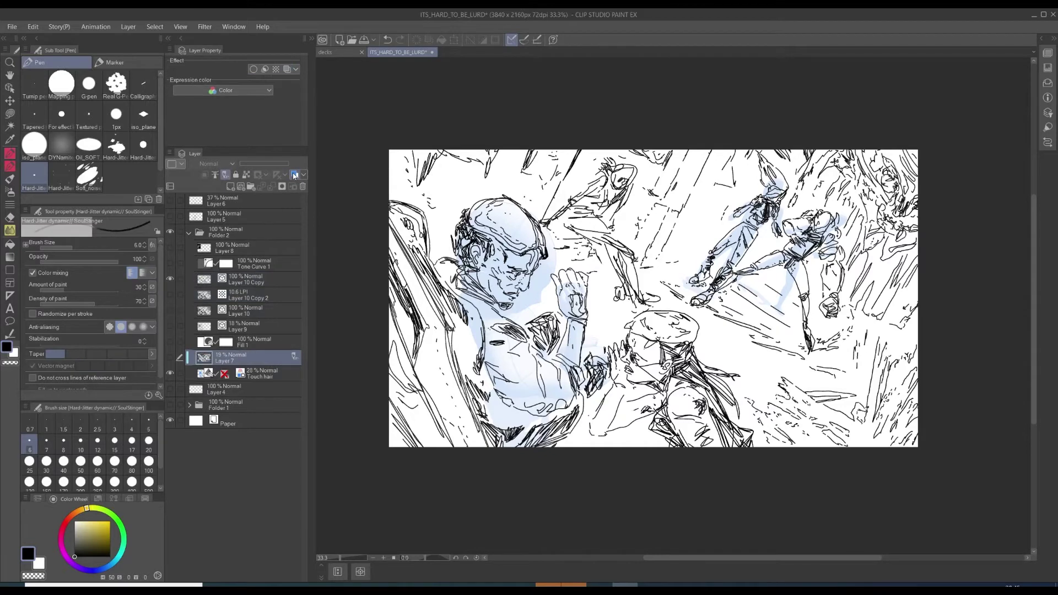
{"action": "left_click", "coordinate": [263, 376]}
{"action": "left_click", "coordinate": [287, 69]}
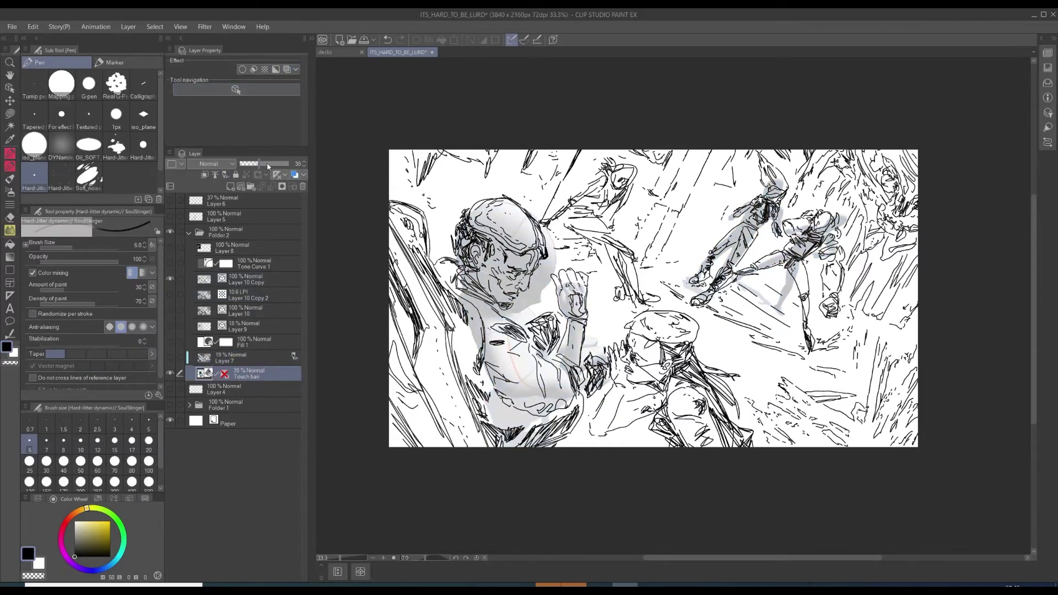
Raise the 3D figure layer's opacity to 95% and hide the inked Layer 10 Copy.
{"action": "left_click_drag", "start_coordinate": [267, 166], "coordinate": [285, 164]}
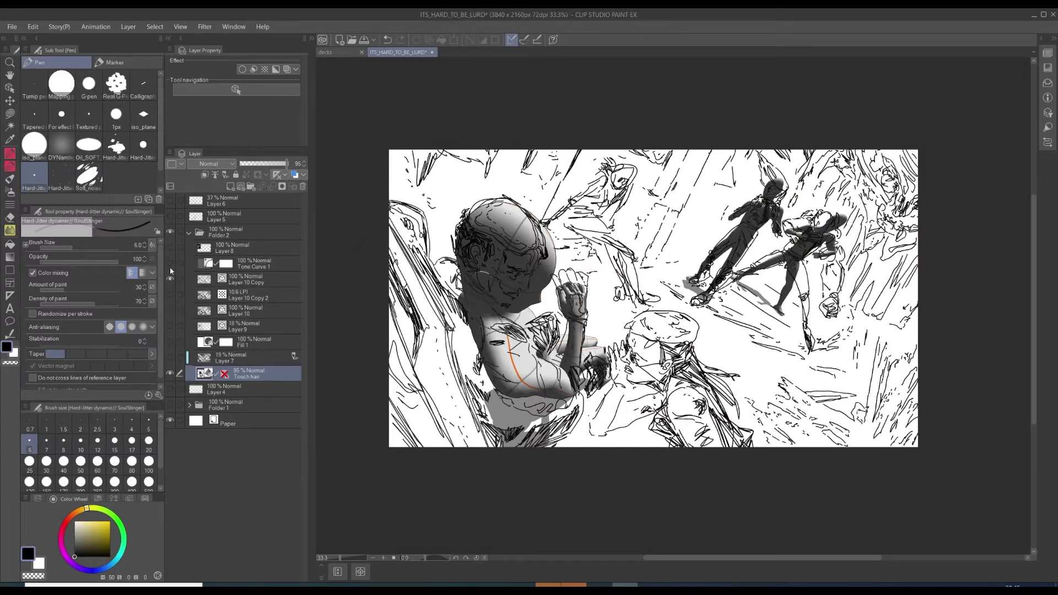
{"action": "key", "text": "Delete"}
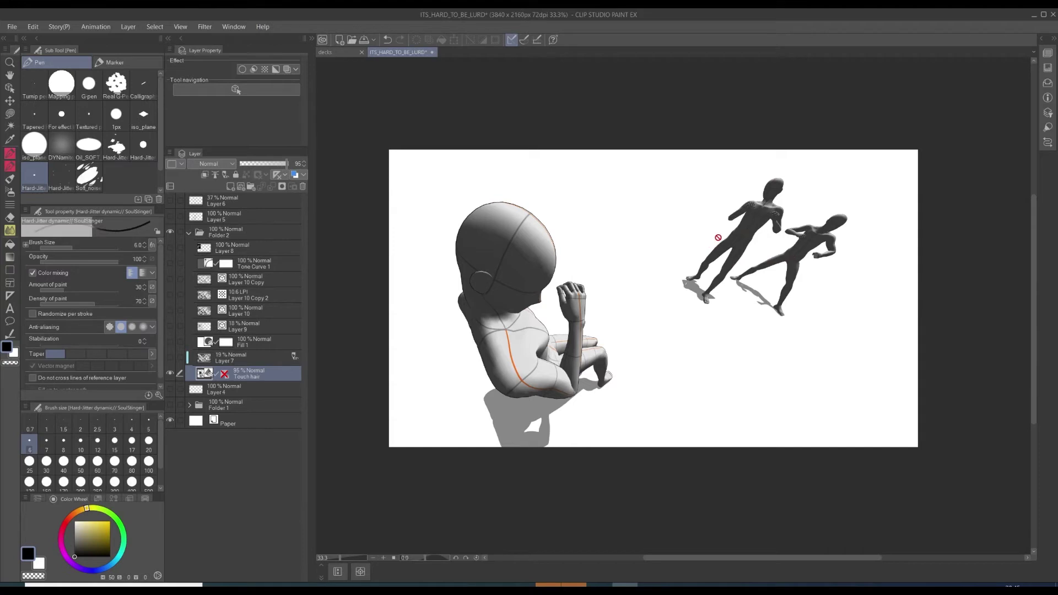
Activate the Object operation tool on the 3D figure layer and try shifting the scene's camera angle.
{"action": "left_click", "coordinate": [10, 100]}
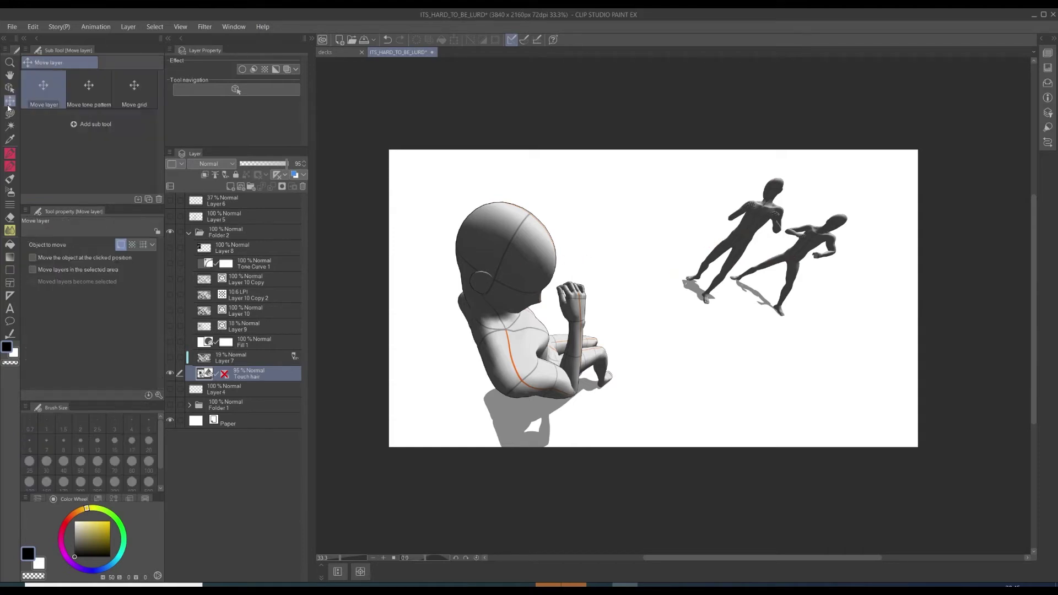
{"action": "left_click", "coordinate": [10, 88]}
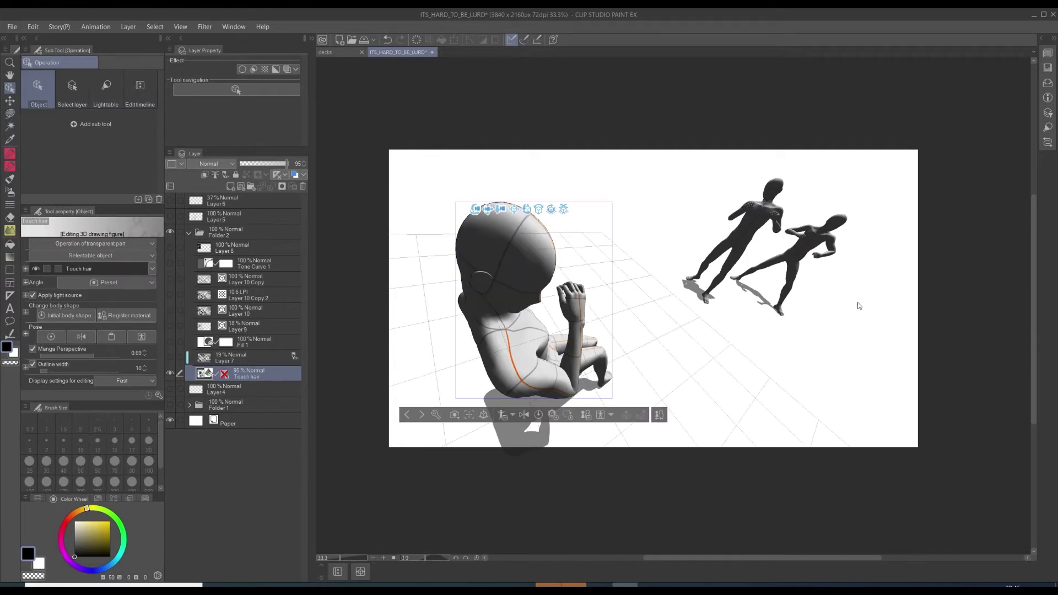
{"action": "left_click_drag", "start_coordinate": [694, 222], "coordinate": [602, 228]}
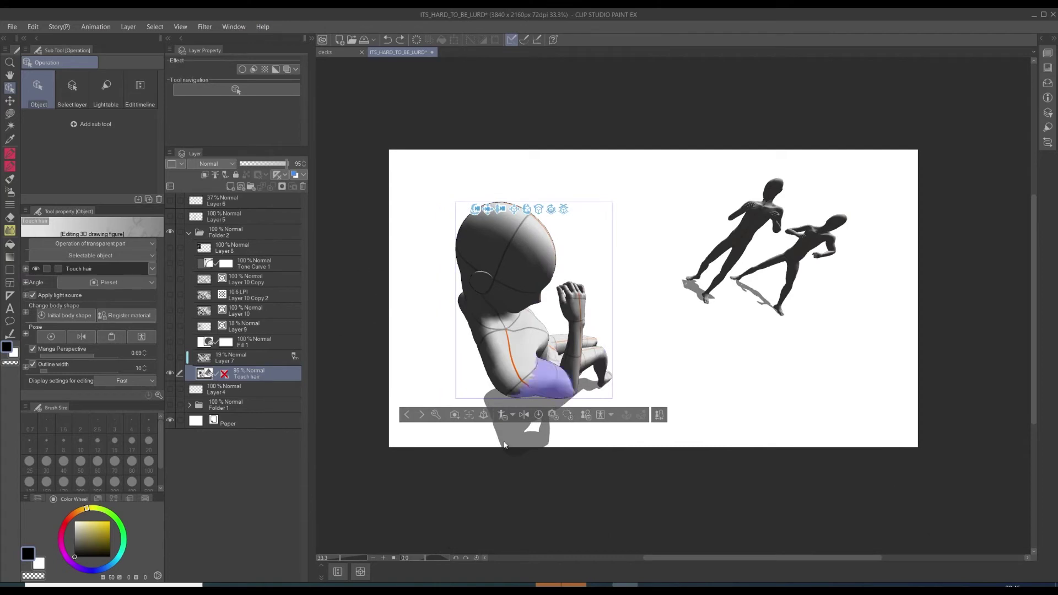
Lock the Camera in the 3D layer's Allocate settings and close the detailed settings.
{"action": "left_click", "coordinate": [158, 395]}
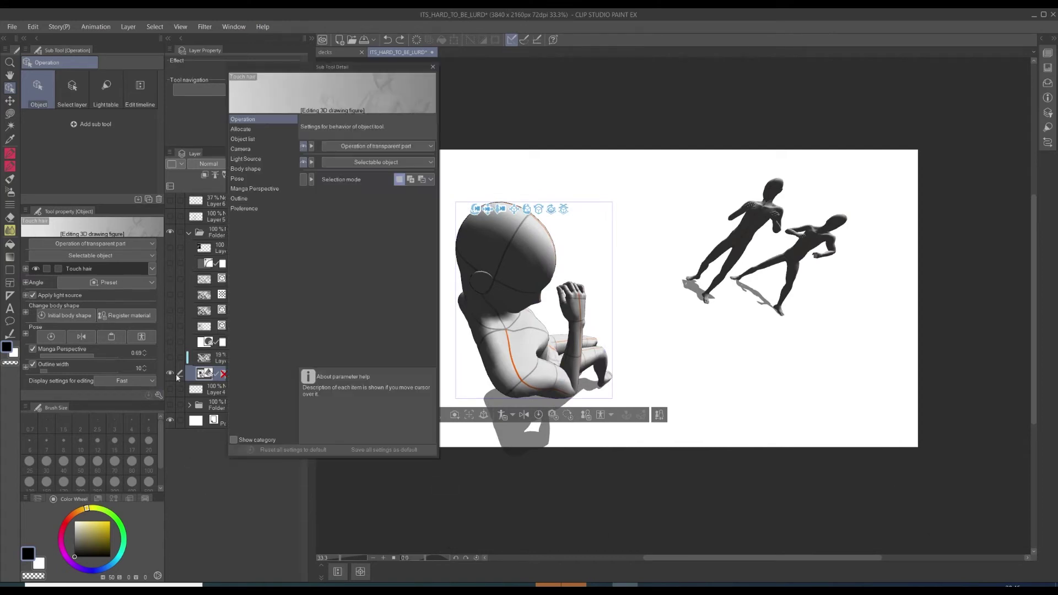
{"action": "left_click", "coordinate": [256, 129]}
{"action": "left_click", "coordinate": [253, 149]}
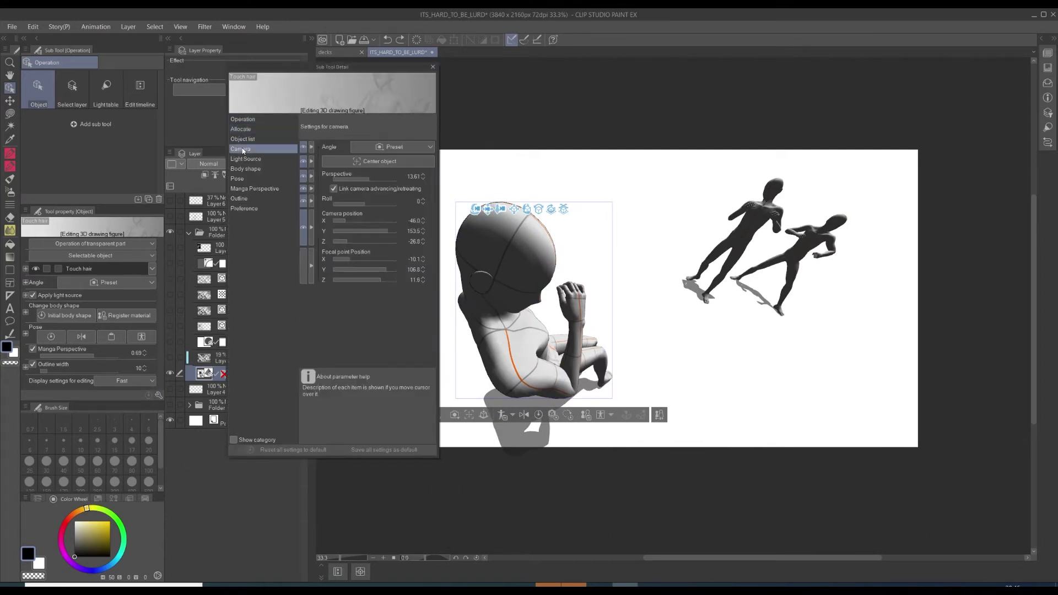
{"action": "left_click", "coordinate": [253, 129]}
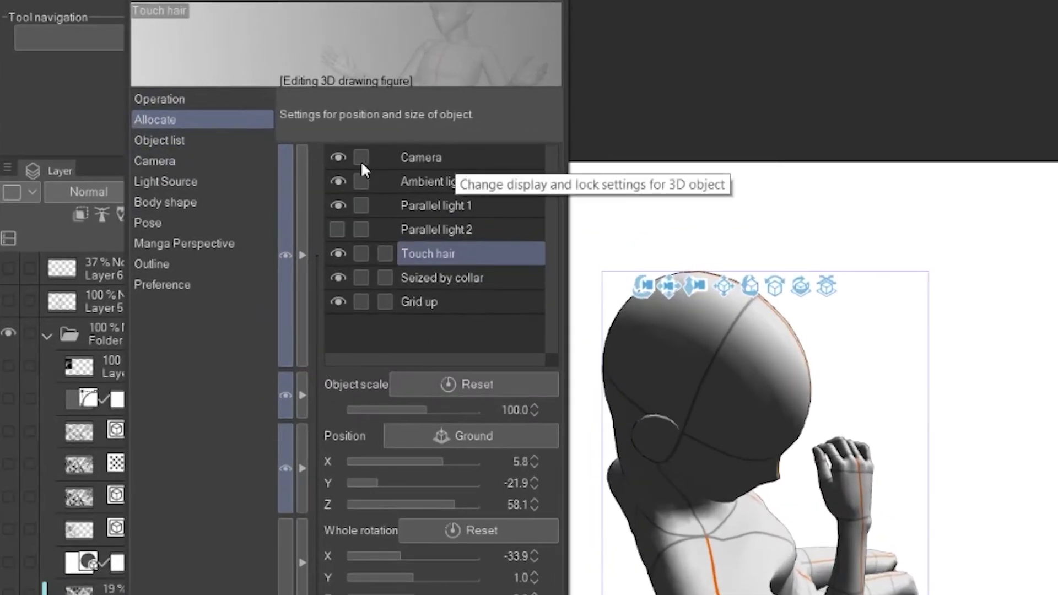
{"action": "left_click", "coordinate": [333, 153]}
{"action": "left_click", "coordinate": [335, 156]}
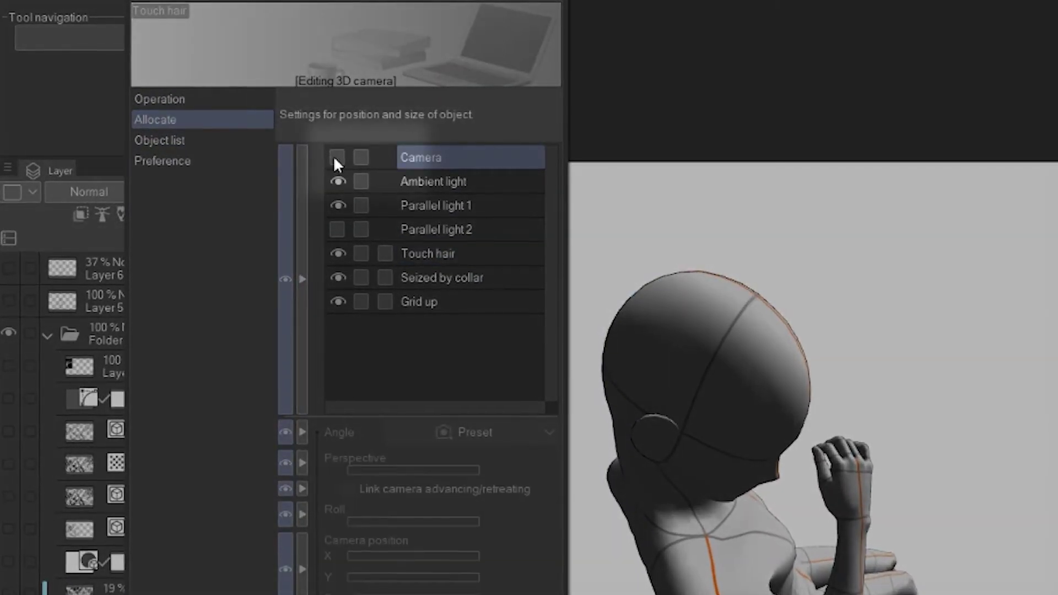
{"action": "left_click", "coordinate": [361, 157]}
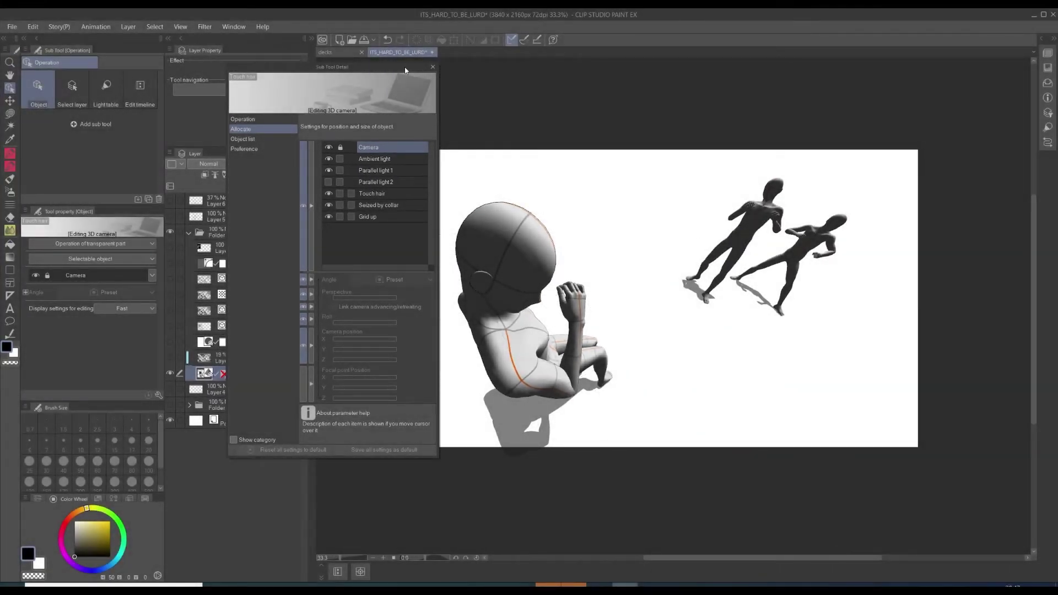
{"action": "left_click", "coordinate": [432, 67]}
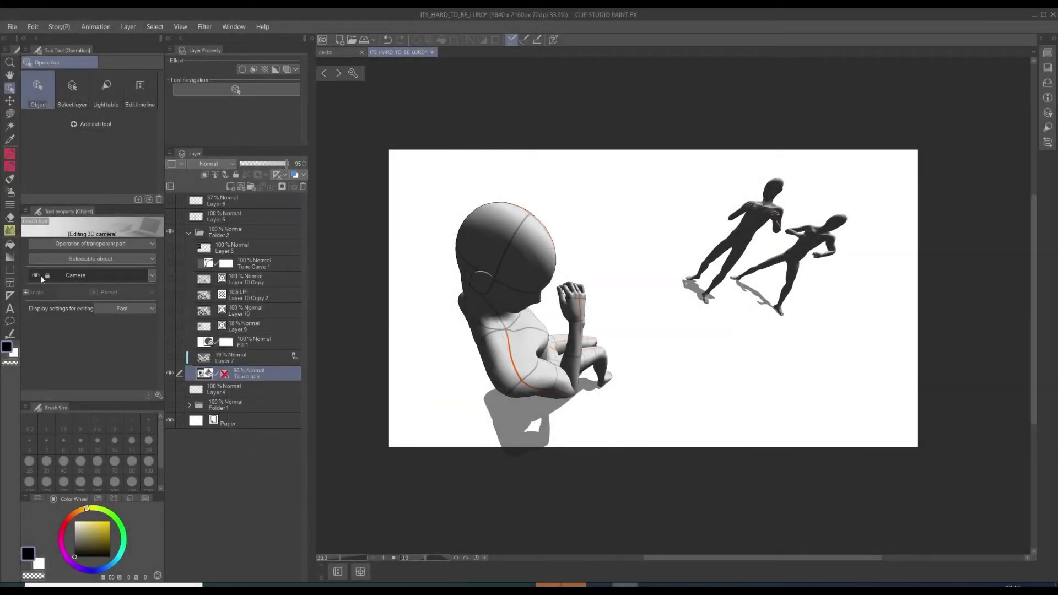
Check the Camera lock in the object list and test adjusting each of the three figures, undoing and redoing the changes.
{"action": "left_click", "coordinate": [152, 275]}
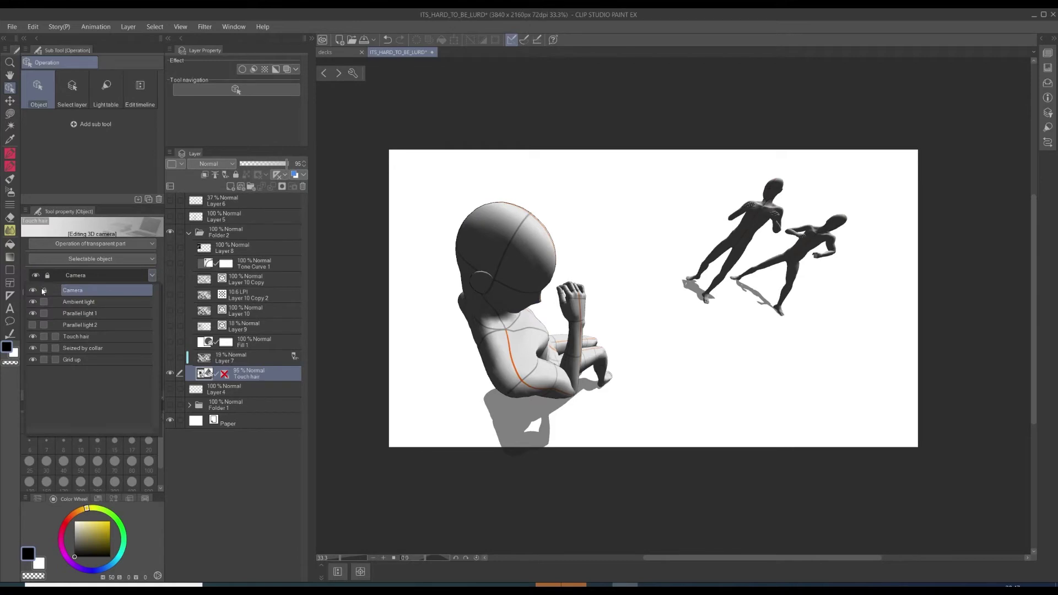
{"action": "left_click", "coordinate": [43, 291]}
{"action": "left_click", "coordinate": [512, 243]}
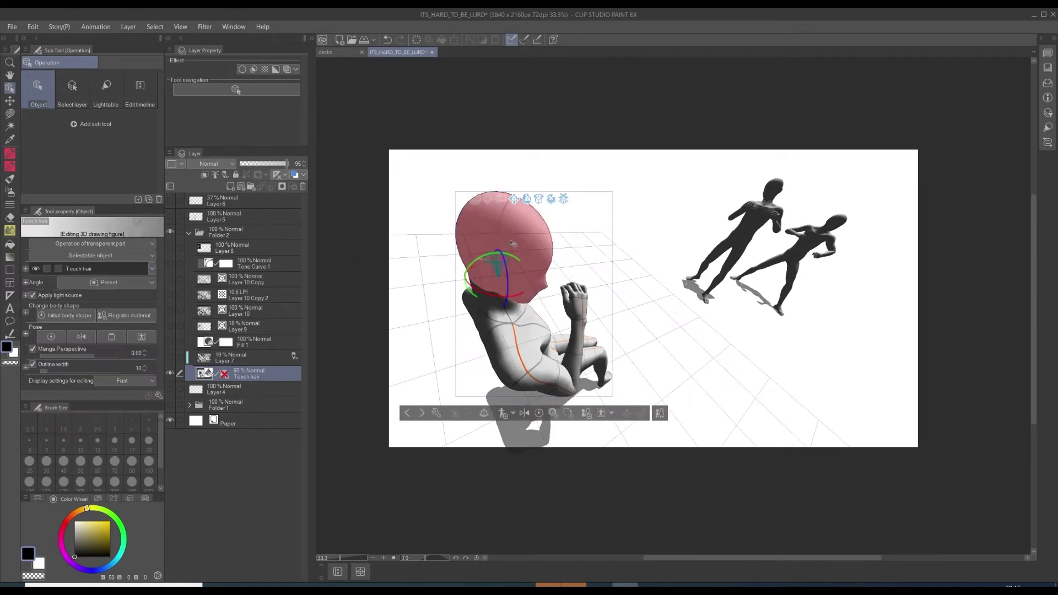
{"action": "left_click", "coordinate": [764, 218]}
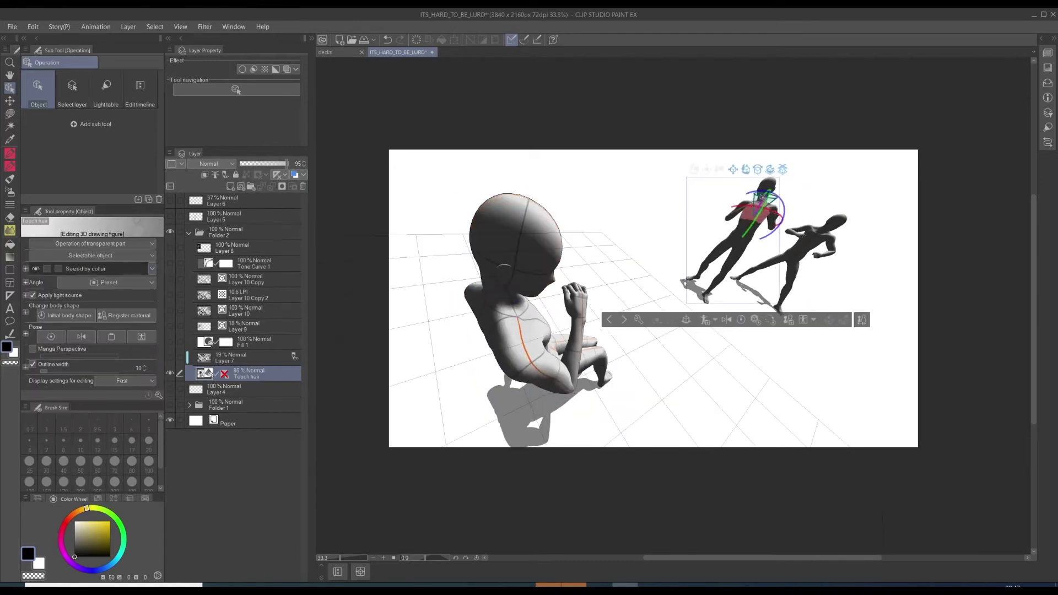
{"action": "left_click", "coordinate": [835, 233]}
{"action": "key", "text": "ctrl+z"}
{"action": "key", "text": "ctrl+z"}
{"action": "key", "text": "ctrl+z"}
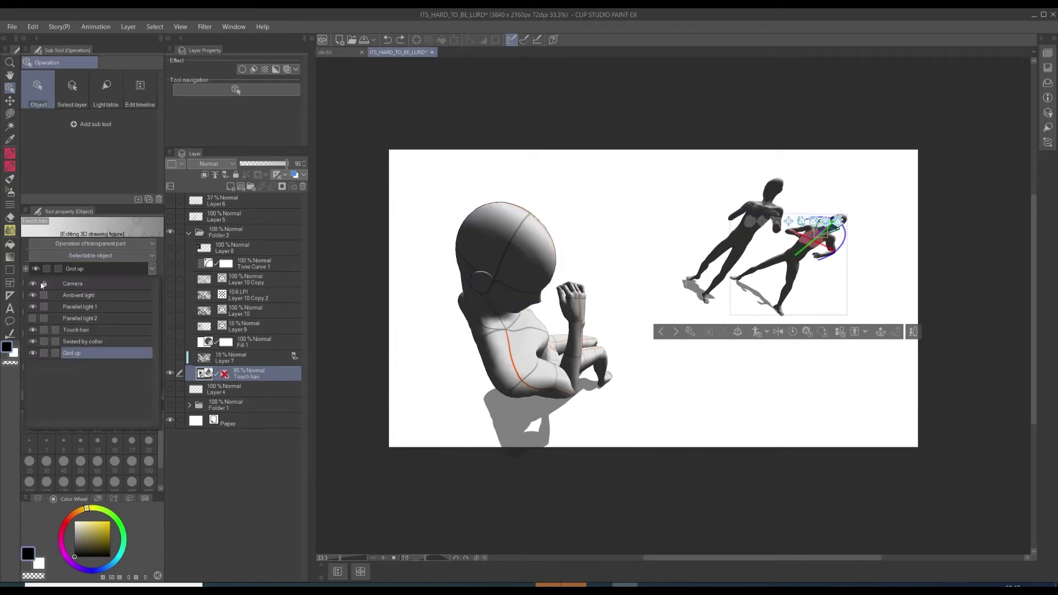
{"action": "key", "text": "ctrl+y"}
{"action": "key", "text": "ctrl+y"}
{"action": "key", "text": "ctrl+y"}
Show the All sides view and enlarge it to fill most of the workspace below the canvas.
{"action": "left_click", "coordinate": [228, 27]}
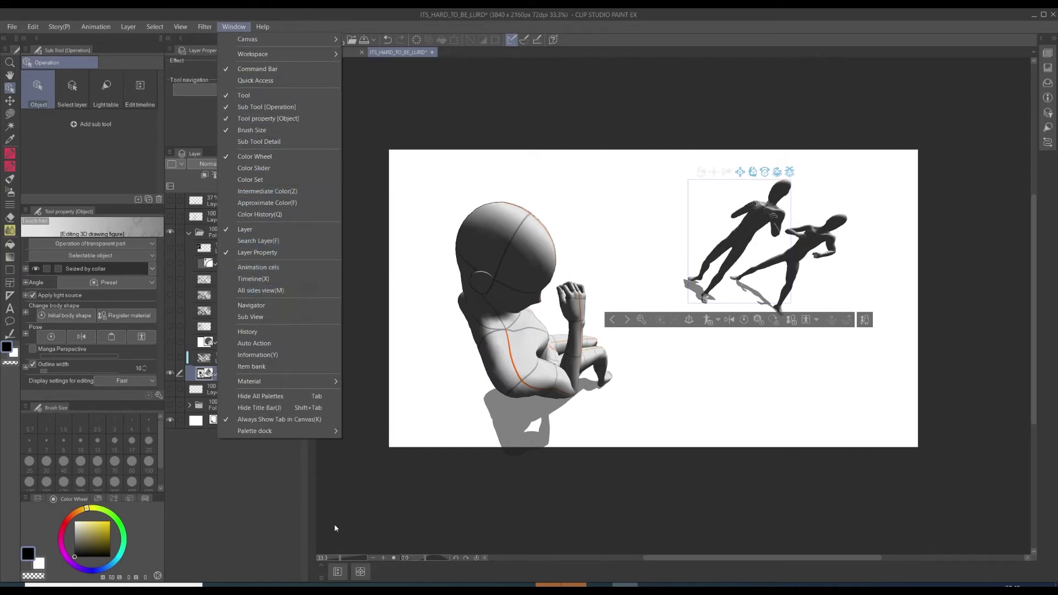
{"action": "left_click", "coordinate": [260, 290]}
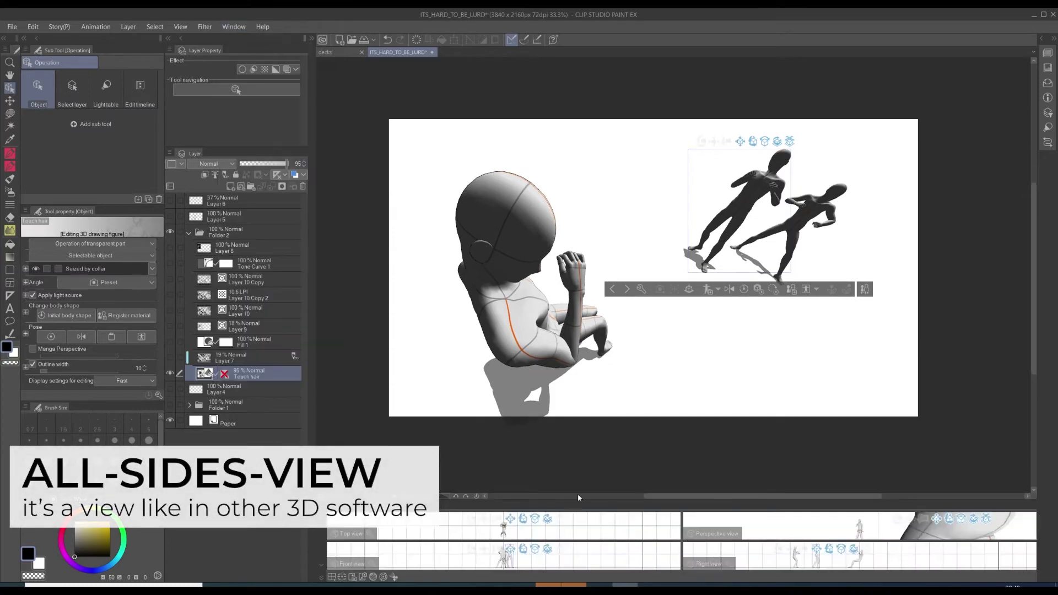
{"action": "left_click_drag", "start_coordinate": [614, 501], "coordinate": [484, 241]}
{"action": "left_click_drag", "start_coordinate": [396, 246], "coordinate": [606, 331]}
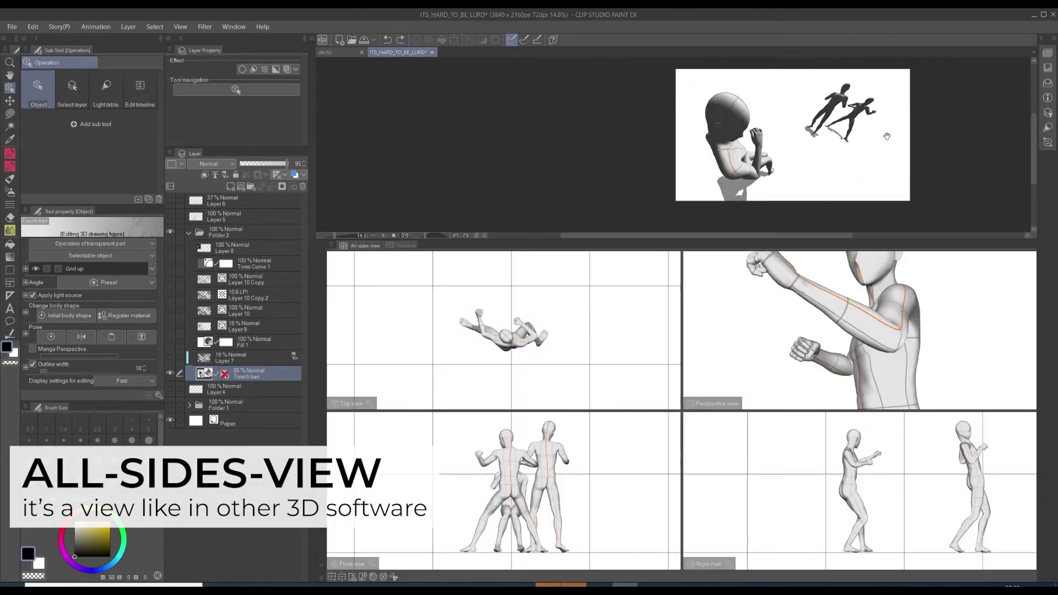
Select the Grid up figure's head in the perspective view and enlarge that view within the All sides view.
{"action": "left_click_drag", "start_coordinate": [963, 309], "coordinate": [504, 334]}
{"action": "left_click", "coordinate": [826, 270]}
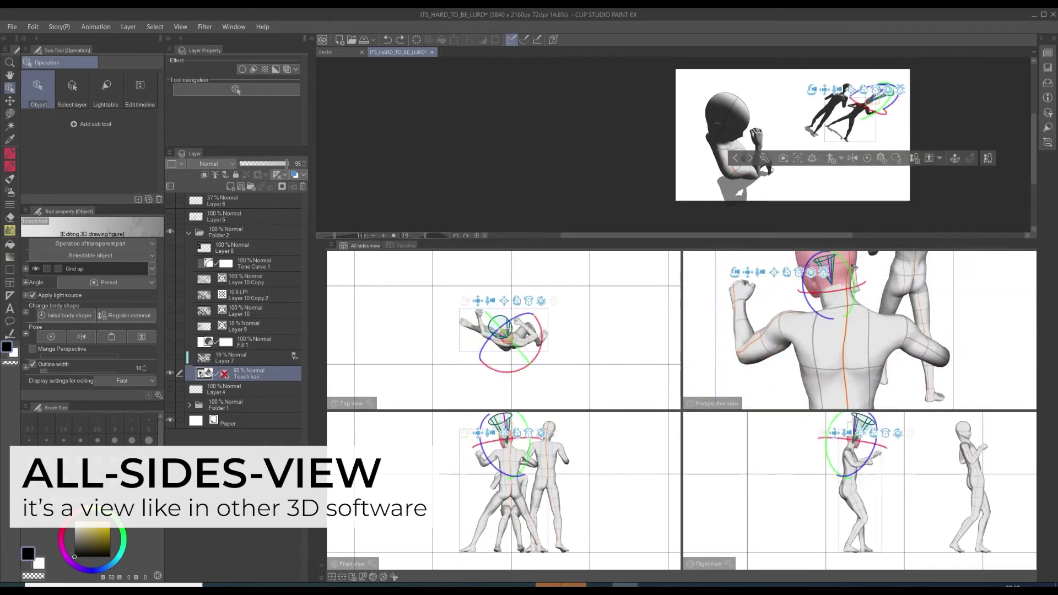
{"action": "left_click_drag", "start_coordinate": [958, 277], "coordinate": [898, 204]}
{"action": "left_click_drag", "start_coordinate": [542, 402], "coordinate": [474, 510]}
{"action": "left_click_drag", "start_coordinate": [896, 426], "coordinate": [933, 364]}
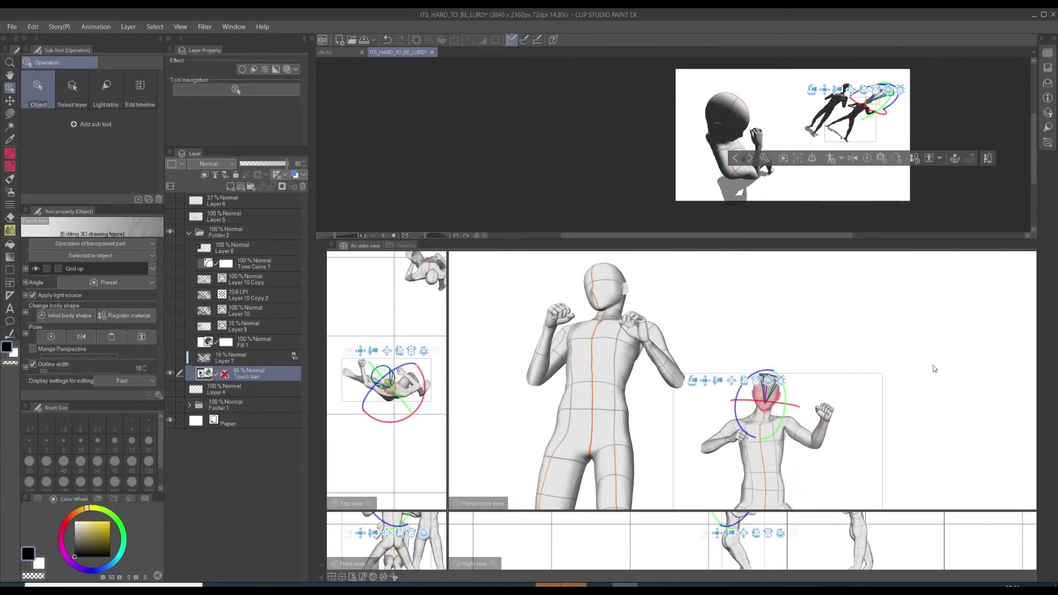
Adjust the tilt of the Grid up figure's head in the perspective view.
{"action": "left_click_drag", "start_coordinate": [883, 389], "coordinate": [843, 446]}
{"action": "mouse_move", "coordinate": [760, 335]}
{"action": "left_mouse_down"}
{"action": "mouse_move", "coordinate": [768, 342]}
{"action": "mouse_move", "coordinate": [761, 334]}
{"action": "left_mouse_up"}
{"action": "left_click_drag", "start_coordinate": [757, 391], "coordinate": [740, 394]}
{"action": "left_click_drag", "start_coordinate": [903, 363], "coordinate": [814, 355]}
{"action": "left_click", "coordinate": [781, 343]}
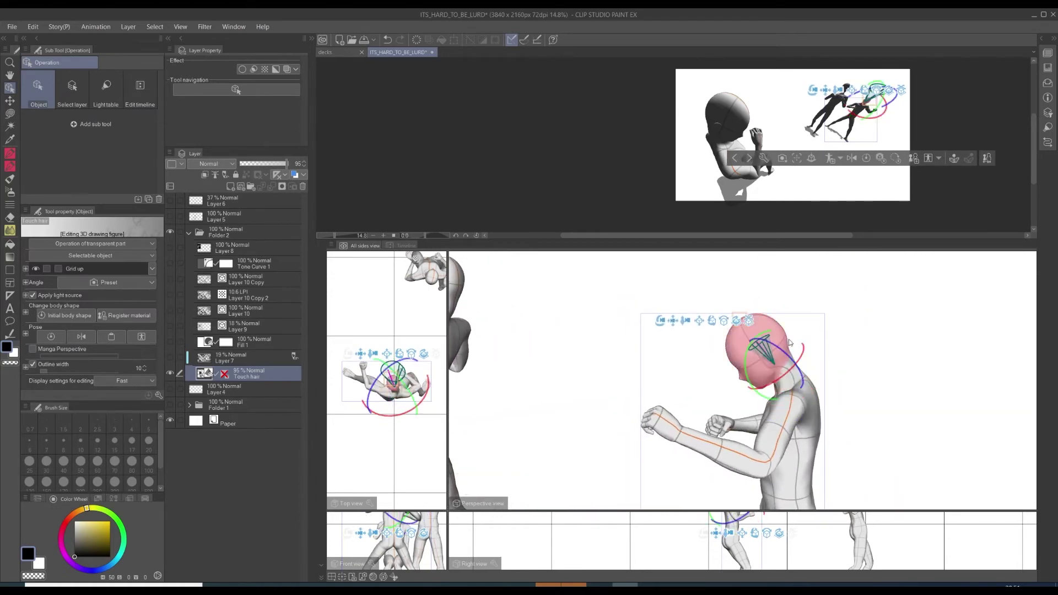
Examine the two background figures up close on the canvas and select the Grid up figure.
{"action": "left_click", "coordinate": [894, 207]}
{"action": "left_click_drag", "start_coordinate": [910, 163], "coordinate": [944, 150]}
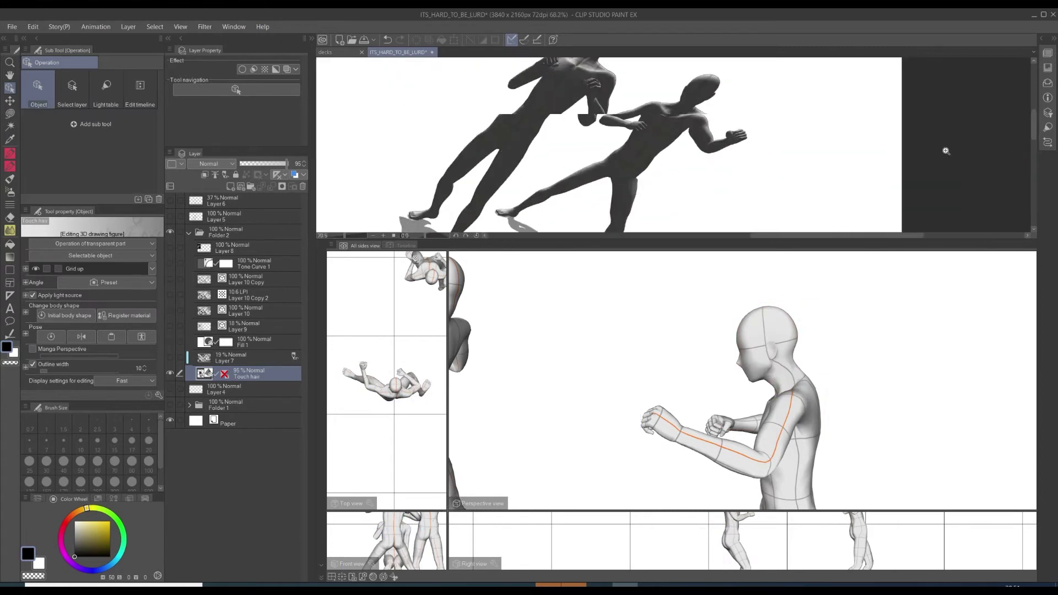
{"action": "left_click_drag", "start_coordinate": [771, 162], "coordinate": [670, 90]}
{"action": "key", "text": "ctrl+z"}
{"action": "left_click_drag", "start_coordinate": [734, 123], "coordinate": [869, 132]}
{"action": "left_click", "coordinate": [842, 125]}
{"action": "left_click", "coordinate": [842, 124]}
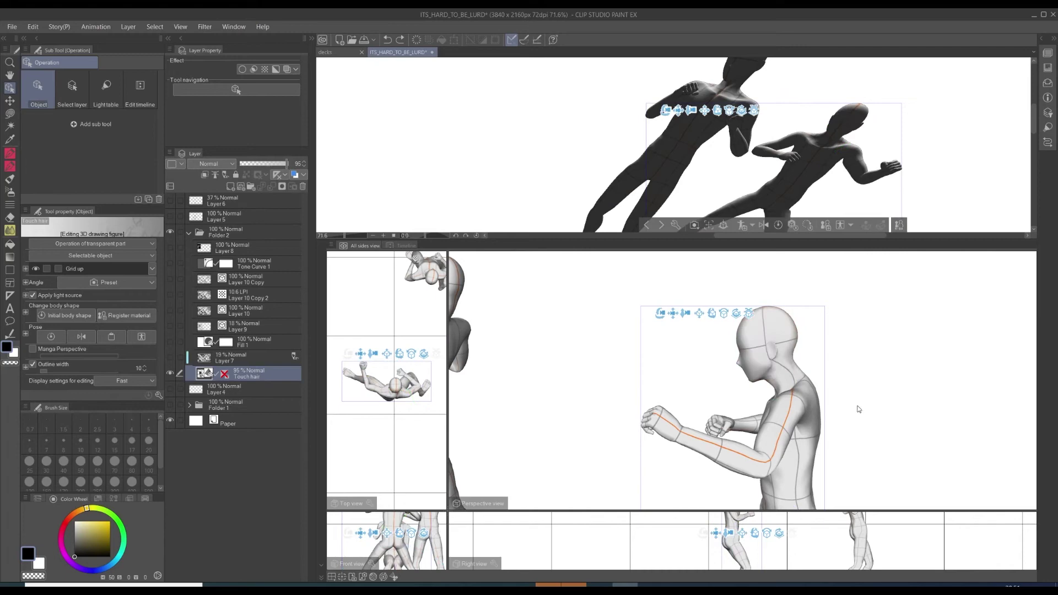
Show the Grid up figure's control points in the perspective view and reposition the one in front of its body.
{"action": "left_click_drag", "start_coordinate": [858, 409], "coordinate": [715, 365]}
{"action": "left_click", "coordinate": [756, 370]}
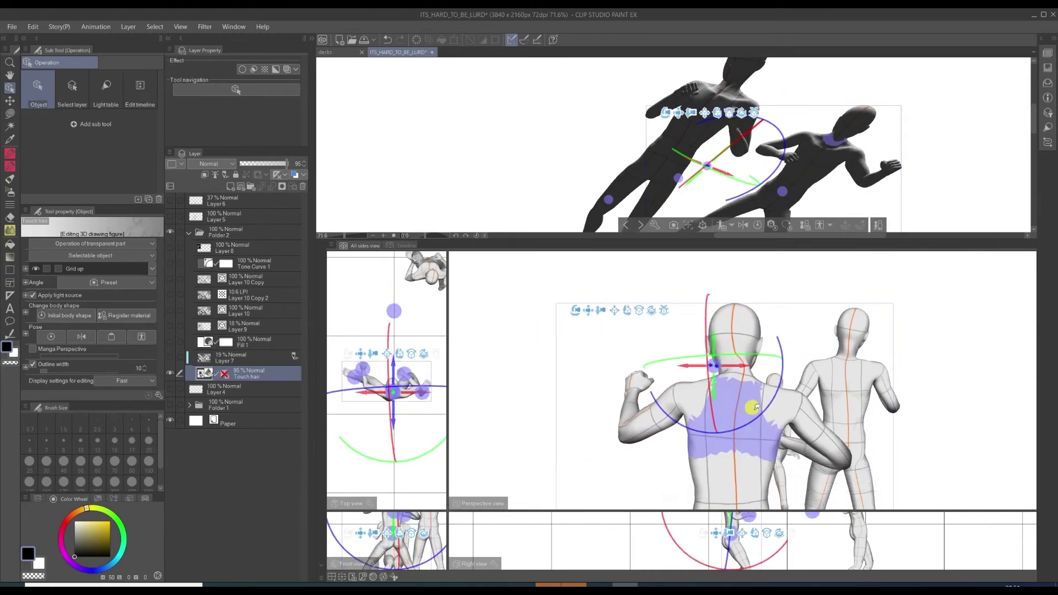
{"action": "left_click_drag", "start_coordinate": [754, 407], "coordinate": [776, 378]}
{"action": "left_click_drag", "start_coordinate": [906, 394], "coordinate": [821, 236]}
{"action": "left_click_drag", "start_coordinate": [909, 345], "coordinate": [699, 332]}
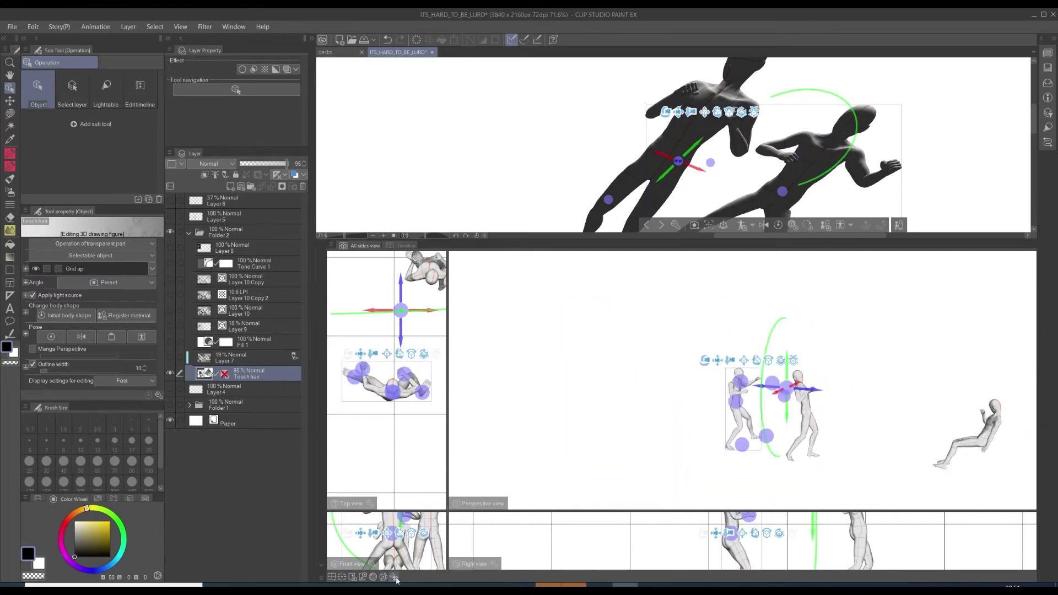
Show the camera in the perspective view and try repositioning it with its manipulator to reframe the scene.
{"action": "left_click", "coordinate": [395, 578]}
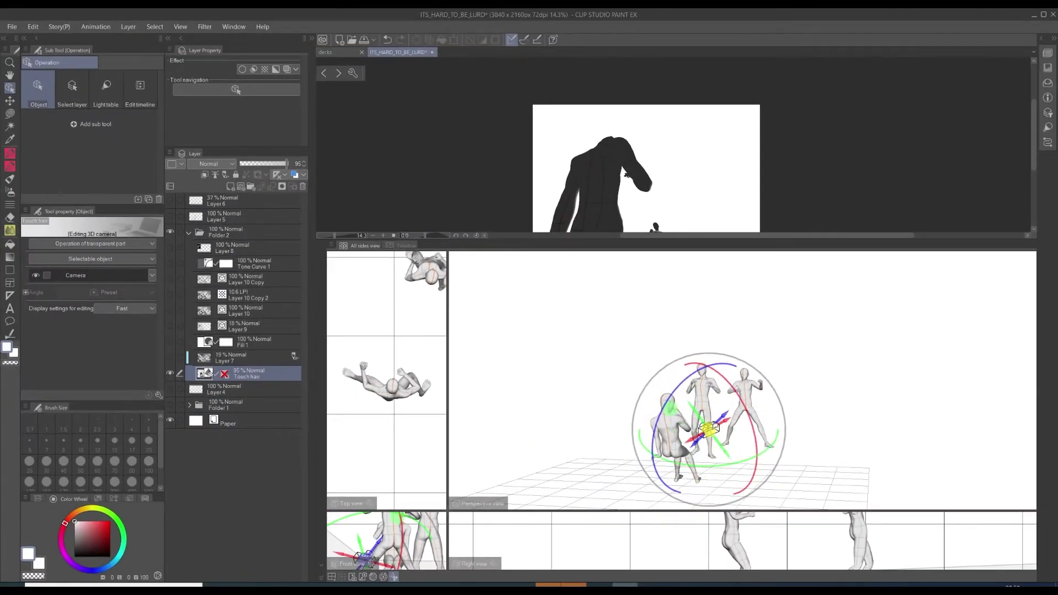
{"action": "left_click_drag", "start_coordinate": [708, 430], "coordinate": [713, 404]}
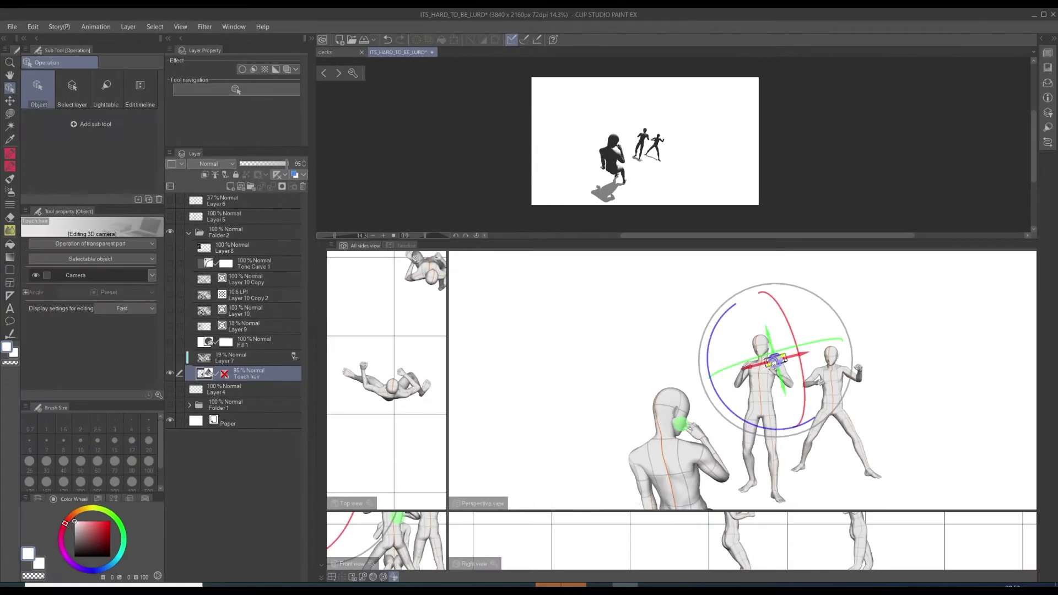
{"action": "left_click_drag", "start_coordinate": [656, 411], "coordinate": [722, 430]}
{"action": "left_click_drag", "start_coordinate": [850, 396], "coordinate": [805, 386]}
{"action": "key", "text": "ctrl+z"}
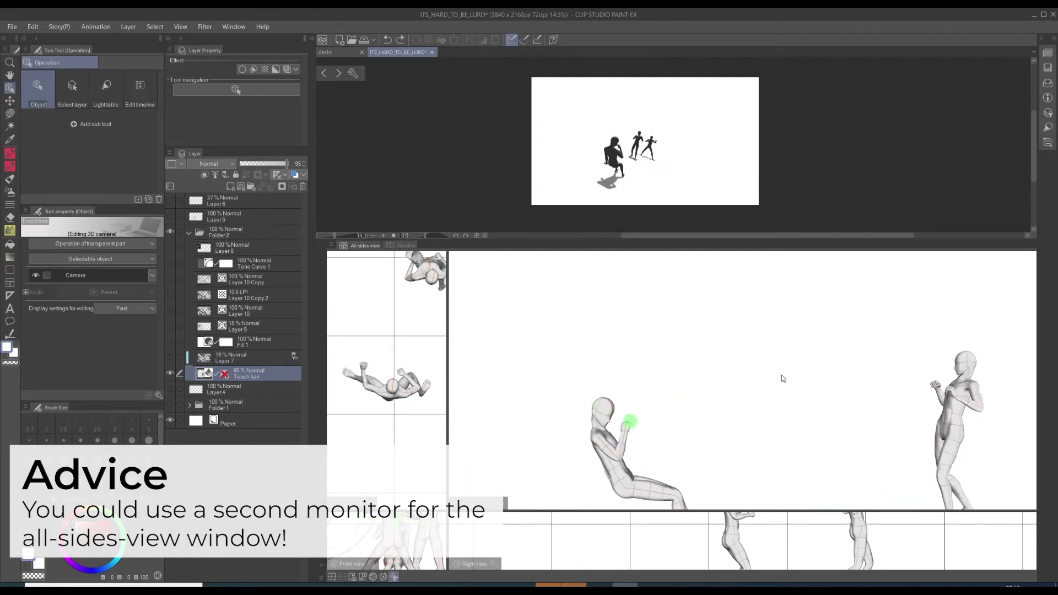
{"action": "key", "text": "ctrl+y"}
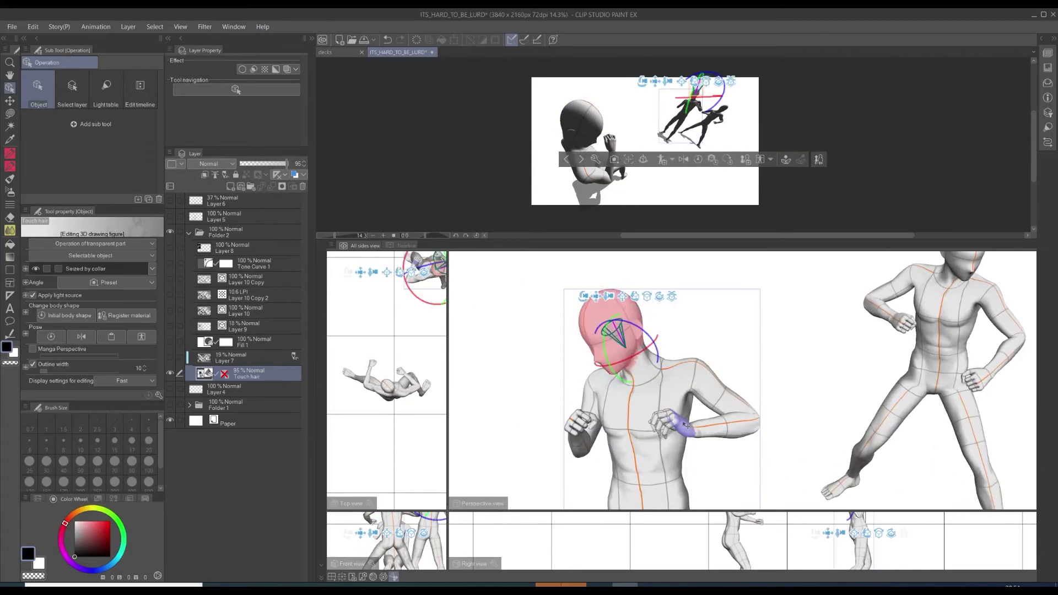
Select the Seized by collar figure's hand in front of the chest and open the 3D hand pose materials.
{"action": "left_click", "coordinate": [686, 425]}
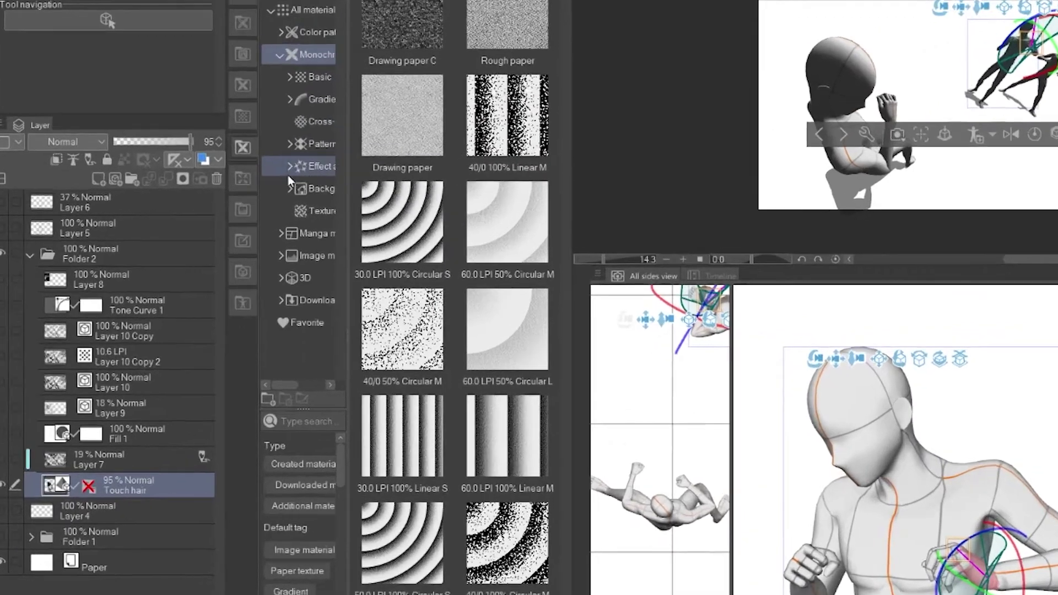
{"action": "left_click", "coordinate": [360, 199]}
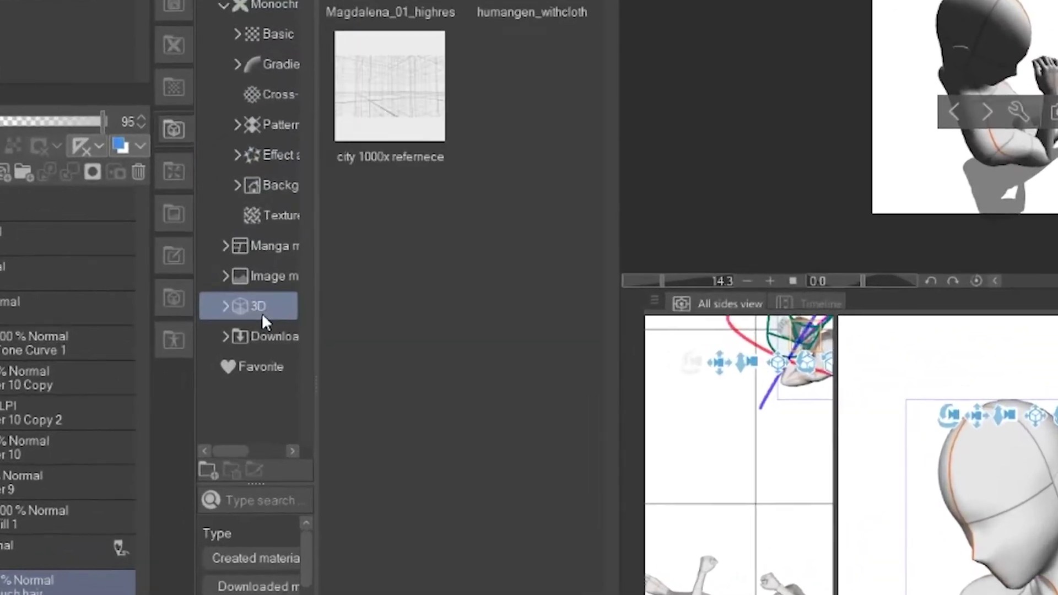
{"action": "left_click", "coordinate": [217, 262]}
{"action": "left_click", "coordinate": [256, 288]}
{"action": "left_click", "coordinate": [243, 246]}
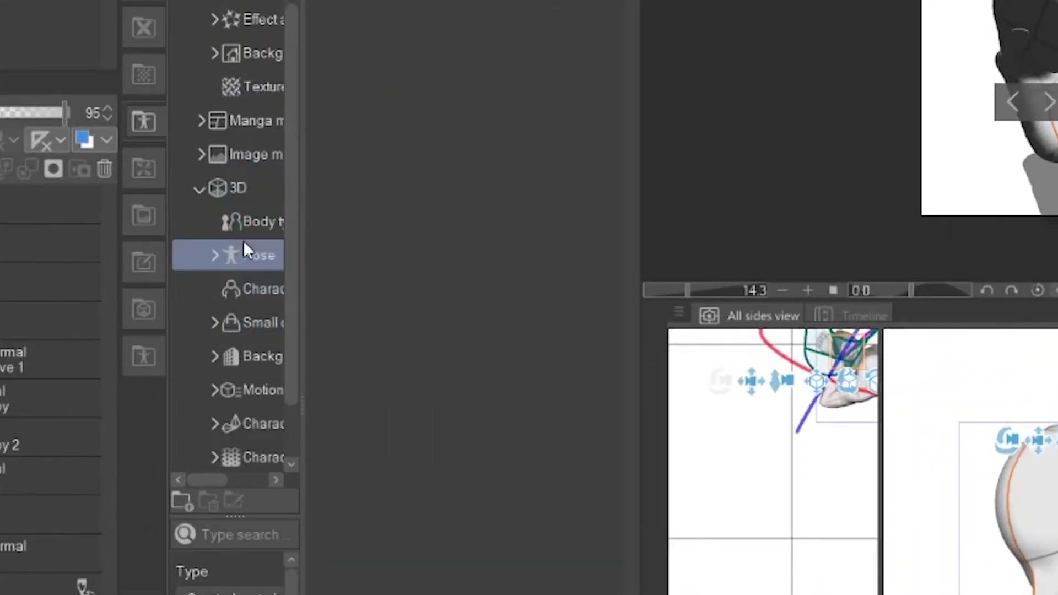
{"action": "left_click", "coordinate": [214, 256]}
{"action": "left_click", "coordinate": [270, 319]}
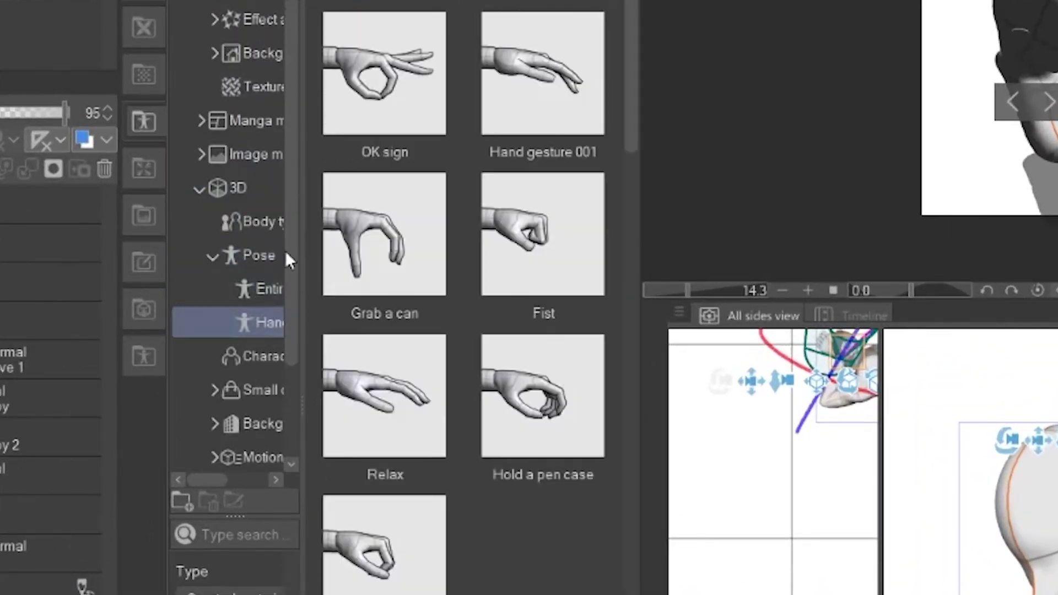
Apply the Hold a mobile phone pose to the hand in front of the chest and the Claw pose to the other hand.
{"action": "scroll", "coordinate": [510, 420], "scroll_direction": "down", "scroll_amount": 5}
{"action": "scroll", "coordinate": [510, 421], "scroll_direction": "up", "scroll_amount": 3}
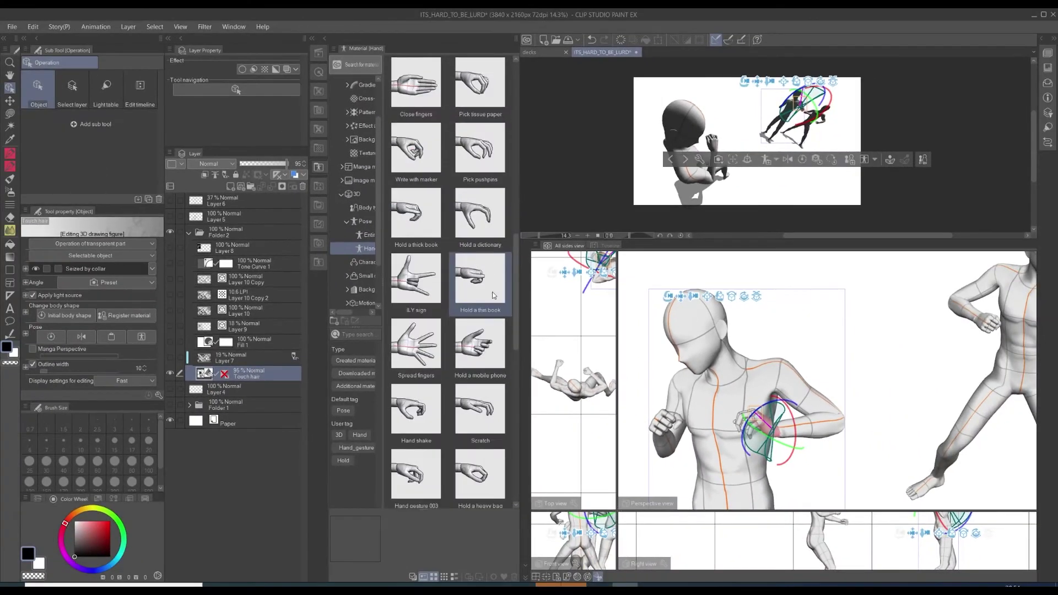
{"action": "scroll", "coordinate": [493, 295], "scroll_direction": "down", "scroll_amount": 1}
{"action": "left_click_drag", "start_coordinate": [482, 292], "coordinate": [764, 424]}
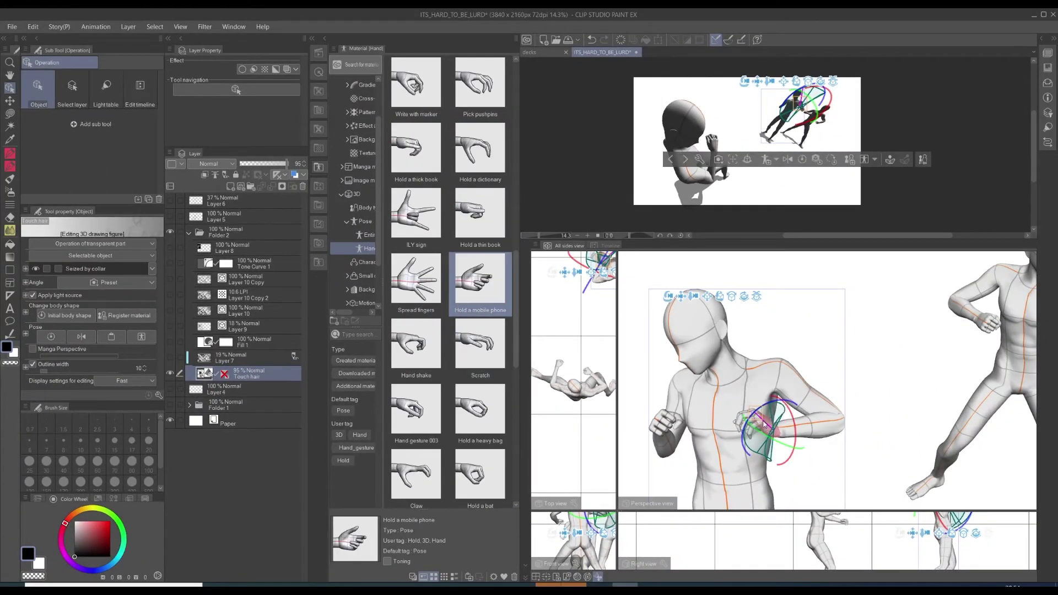
{"action": "left_click", "coordinate": [663, 423]}
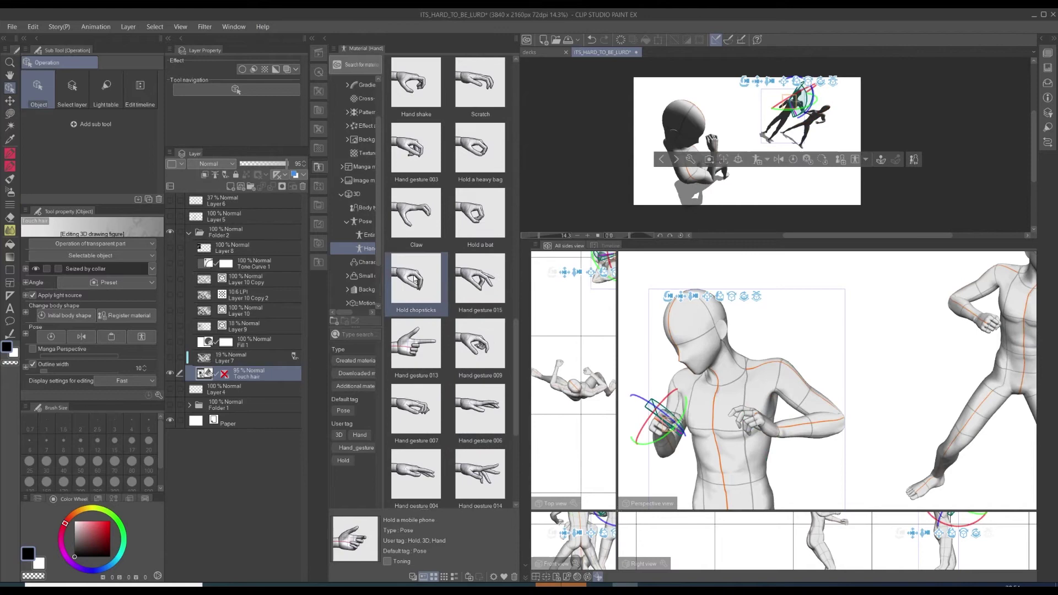
{"action": "left_click_drag", "start_coordinate": [416, 213], "coordinate": [657, 423]}
{"action": "left_click", "coordinate": [766, 423]}
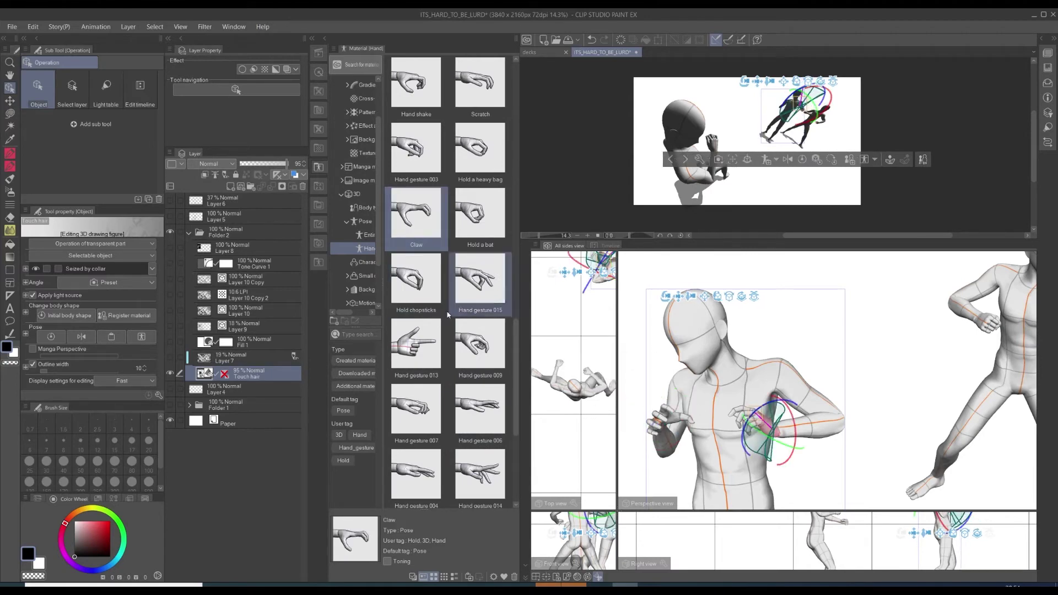
Apply the Hand gesture 013 pose and then Hand gesture 009 to the Seized by collar figure's hand in front of the chest.
{"action": "left_click_drag", "start_coordinate": [408, 326], "coordinate": [767, 423]}
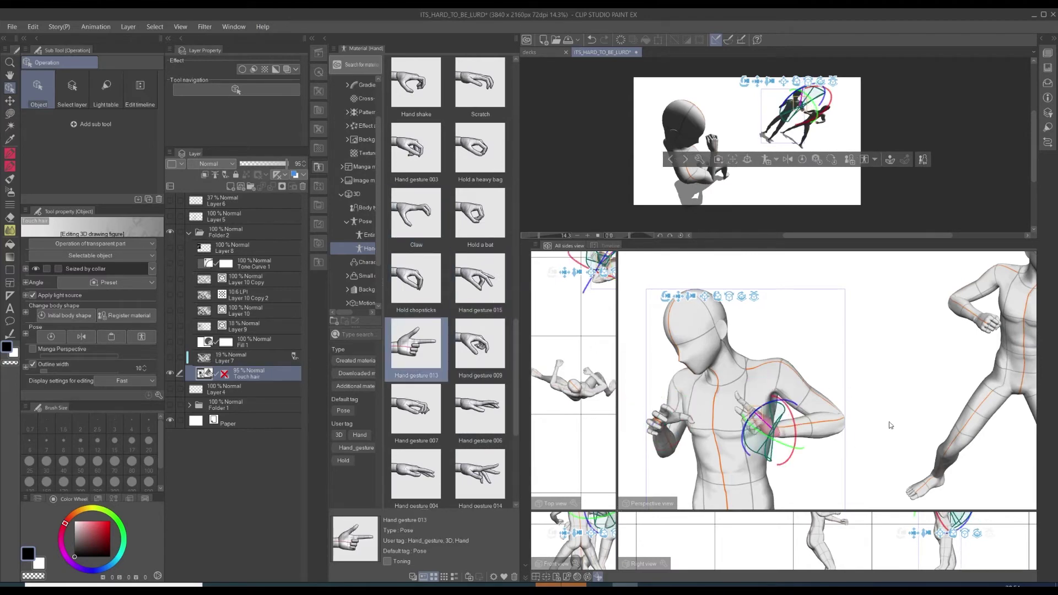
{"action": "left_click_drag", "start_coordinate": [828, 357], "coordinate": [908, 343]}
{"action": "scroll", "coordinate": [910, 347], "scroll_direction": "down", "scroll_amount": 3}
{"action": "left_click_drag", "start_coordinate": [480, 278], "coordinate": [919, 352]}
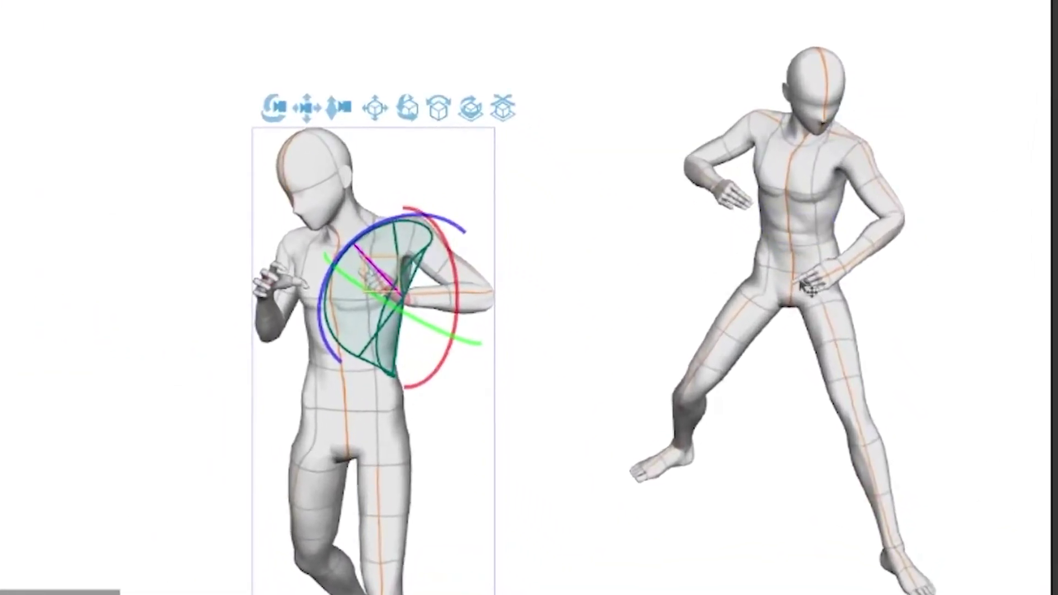
{"action": "left_click_drag", "start_coordinate": [88, 275], "coordinate": [829, 282]}
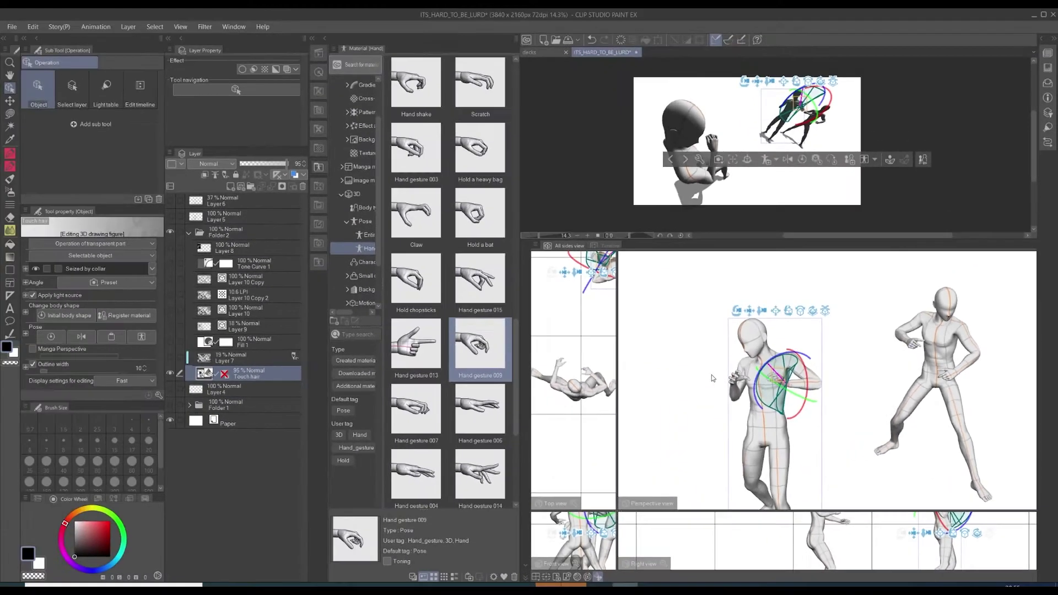
{"action": "scroll", "coordinate": [851, 402], "scroll_direction": "up", "scroll_amount": 3}
{"action": "scroll", "coordinate": [851, 402], "scroll_direction": "down", "scroll_amount": 3}
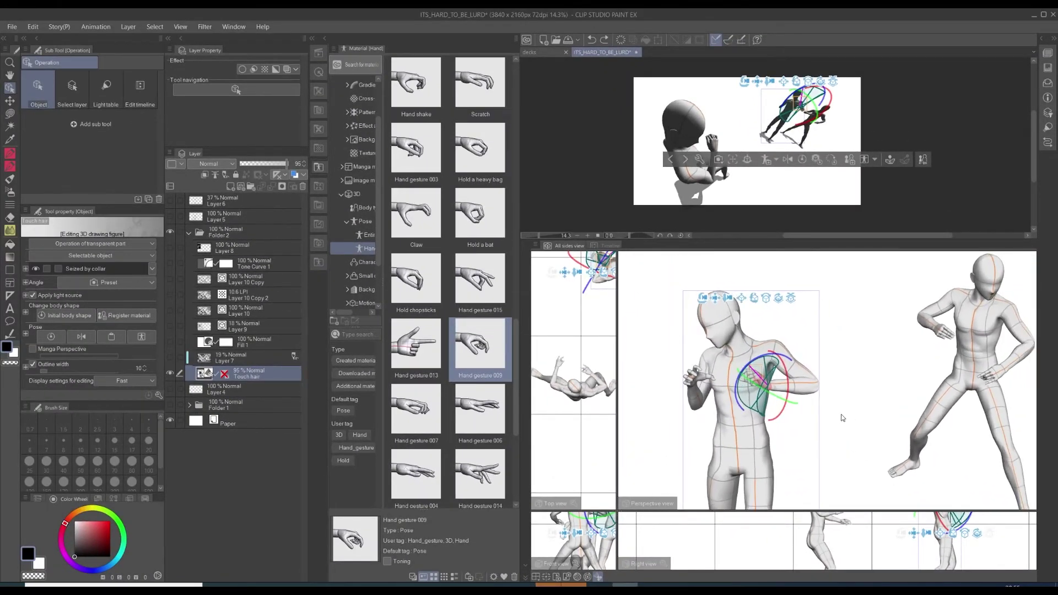
Hide the material library and shrink the All sides view to give the canvas more room.
{"action": "scroll", "coordinate": [848, 408], "scroll_direction": "up", "scroll_amount": 2}
{"action": "left_click_drag", "start_coordinate": [845, 413], "coordinate": [812, 392]}
{"action": "left_click", "coordinate": [829, 374]}
{"action": "scroll", "coordinate": [822, 389], "scroll_direction": "up", "scroll_amount": 2}
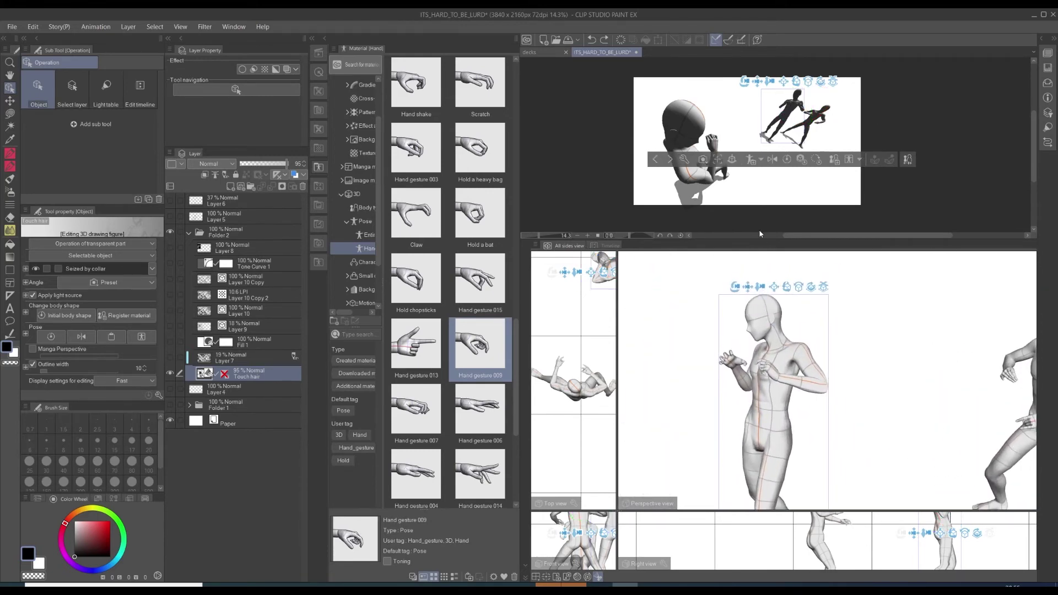
{"action": "left_click", "coordinate": [312, 38]}
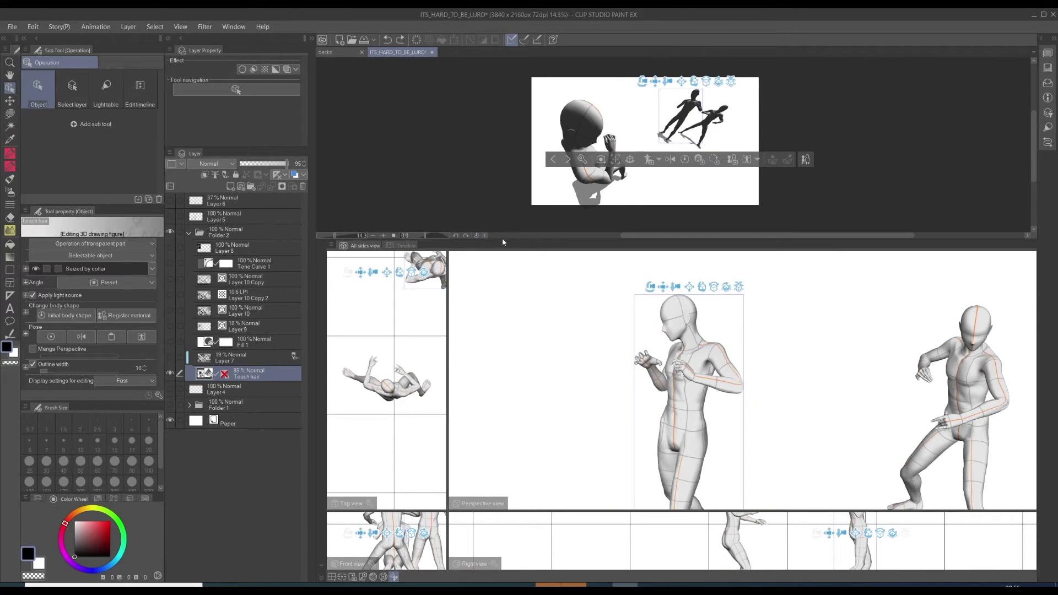
{"action": "left_click_drag", "start_coordinate": [503, 241], "coordinate": [518, 466]}
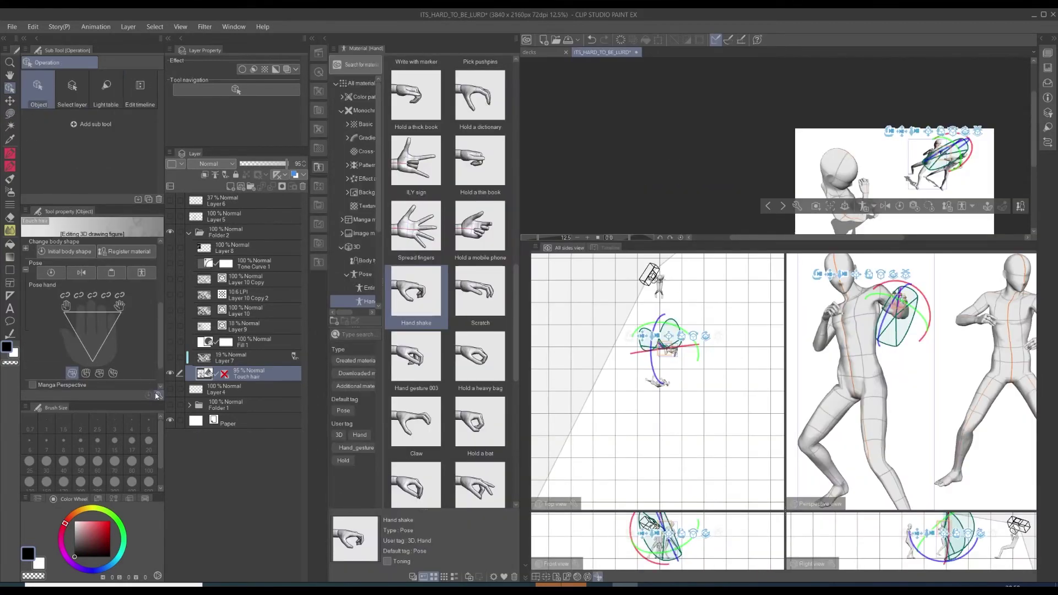
Open the detailed Pose settings of the selected hand and change its finger expression with the Pose hand control.
{"action": "left_click", "coordinate": [158, 395]}
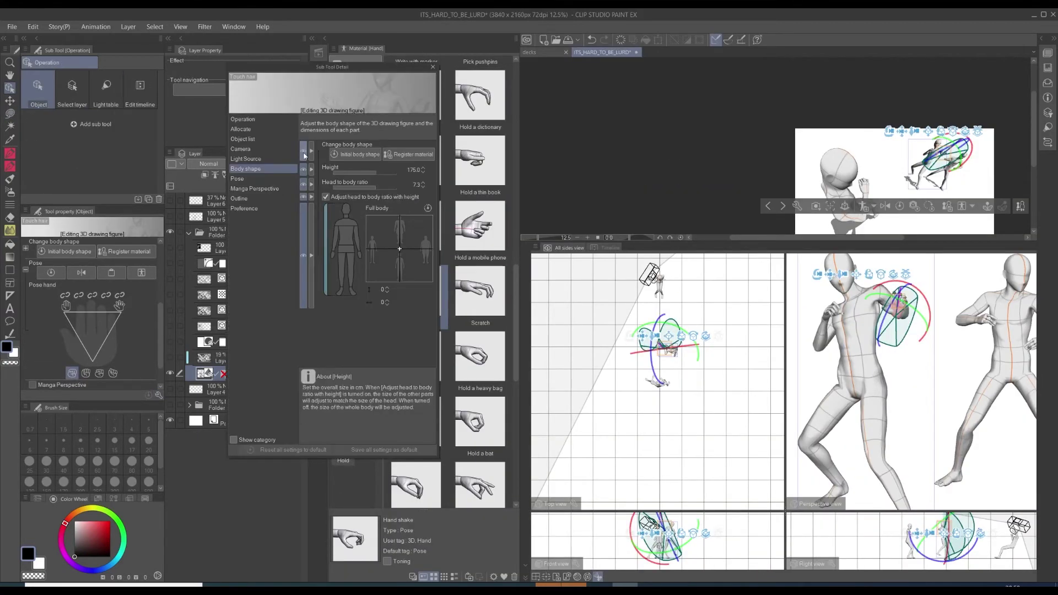
{"action": "left_click", "coordinate": [239, 178]}
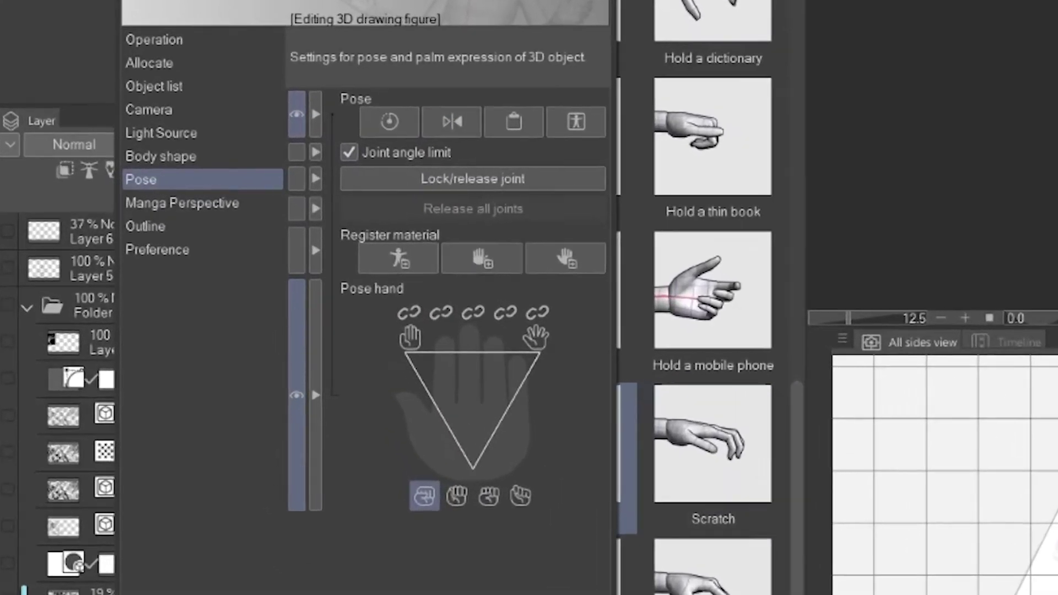
{"action": "left_click", "coordinate": [366, 270]}
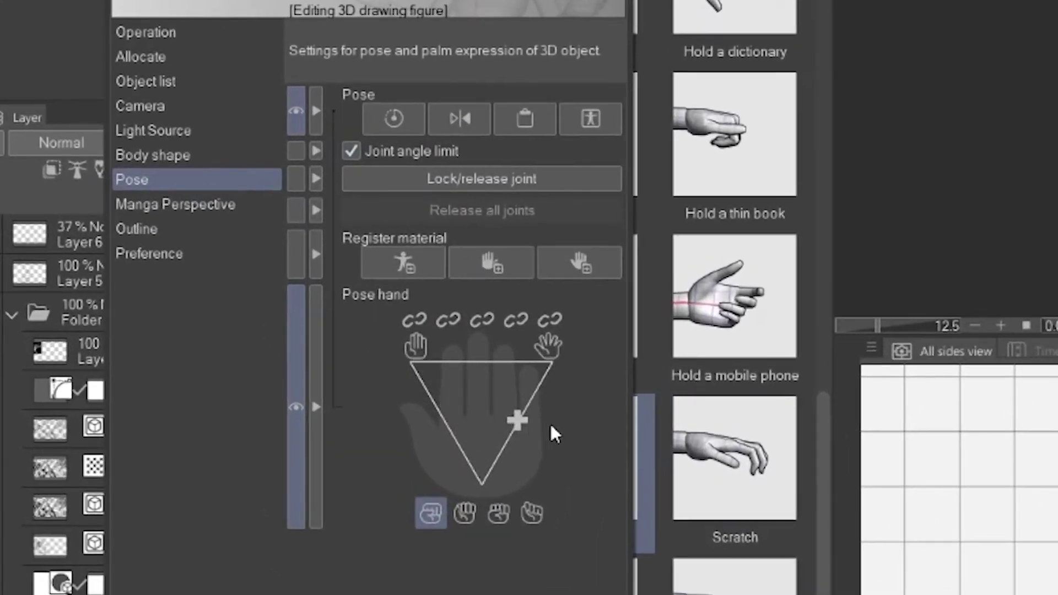
{"action": "left_click_drag", "start_coordinate": [589, 419], "coordinate": [511, 435]}
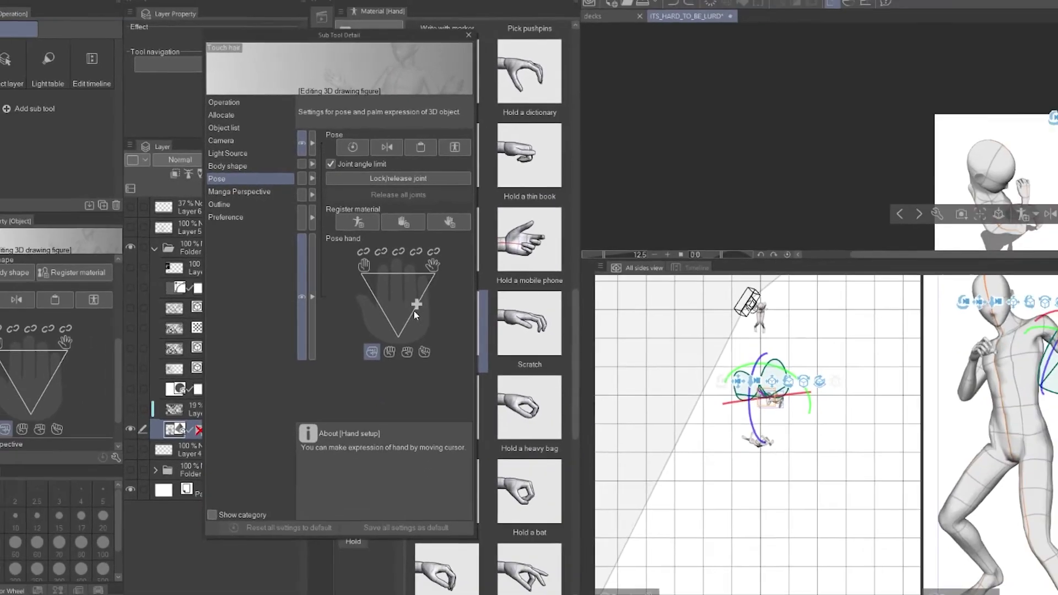
Enlarge the perspective view around the selected hand and vary its fingers between bent, open and spread with the Pose hand control.
{"action": "scroll", "coordinate": [953, 361], "scroll_direction": "up", "scroll_amount": 5}
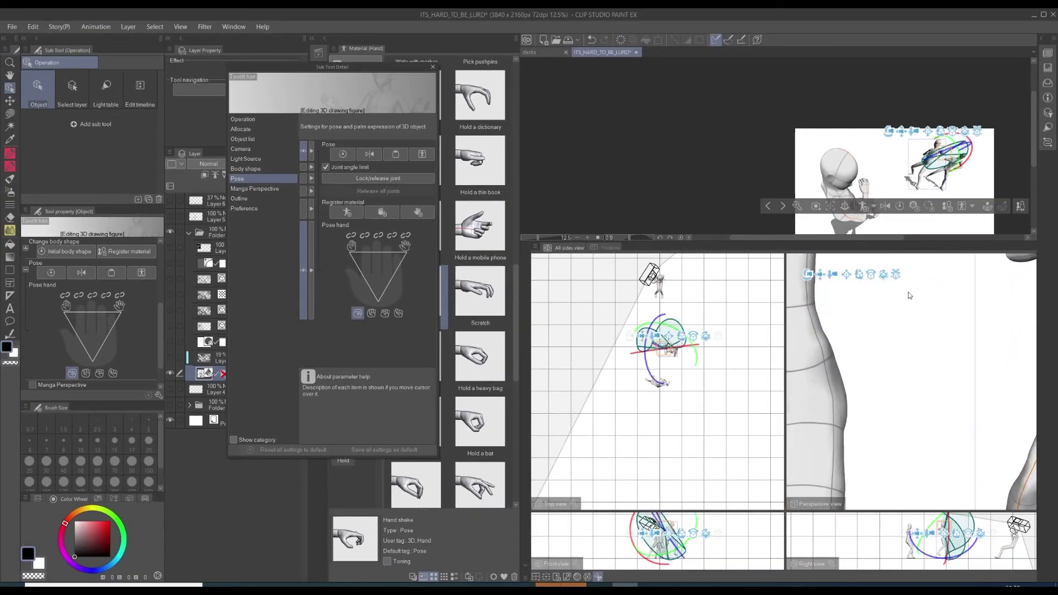
{"action": "left_click_drag", "start_coordinate": [910, 324], "coordinate": [1000, 420]}
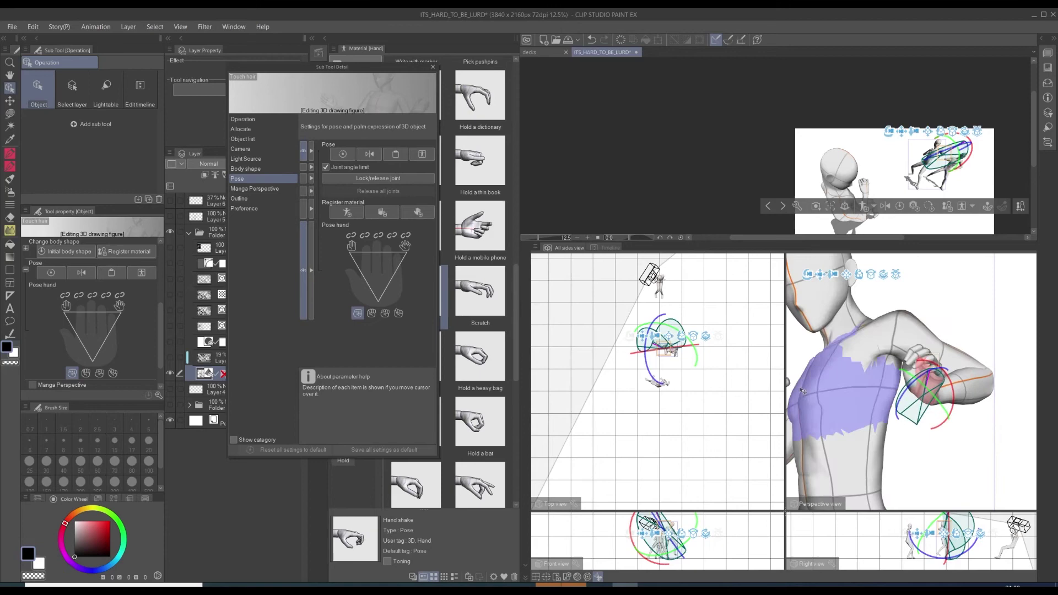
{"action": "left_click_drag", "start_coordinate": [785, 378], "coordinate": [601, 378]}
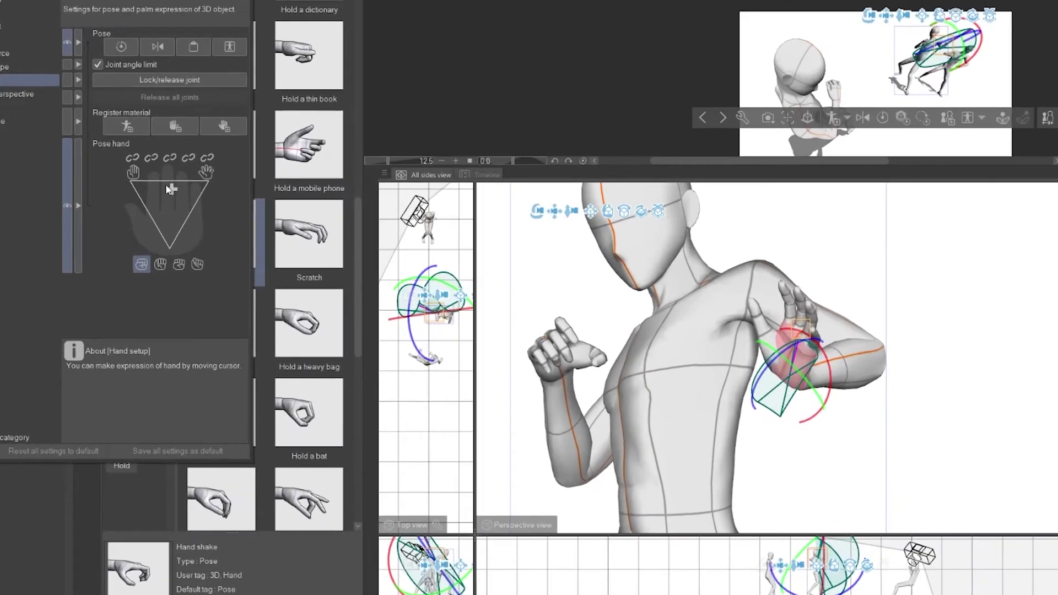
{"action": "key", "text": "ctrl+z"}
{"action": "key", "text": "ctrl+y"}
{"action": "key", "text": "ctrl+z"}
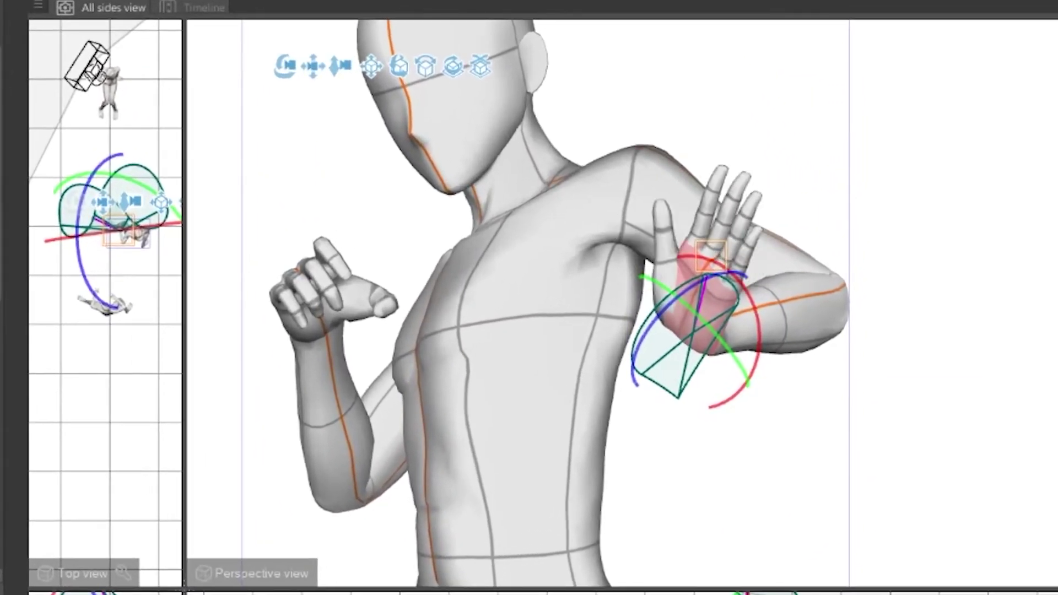
{"action": "key", "text": "ctrl+y"}
{"action": "key", "text": "ctrl+z"}
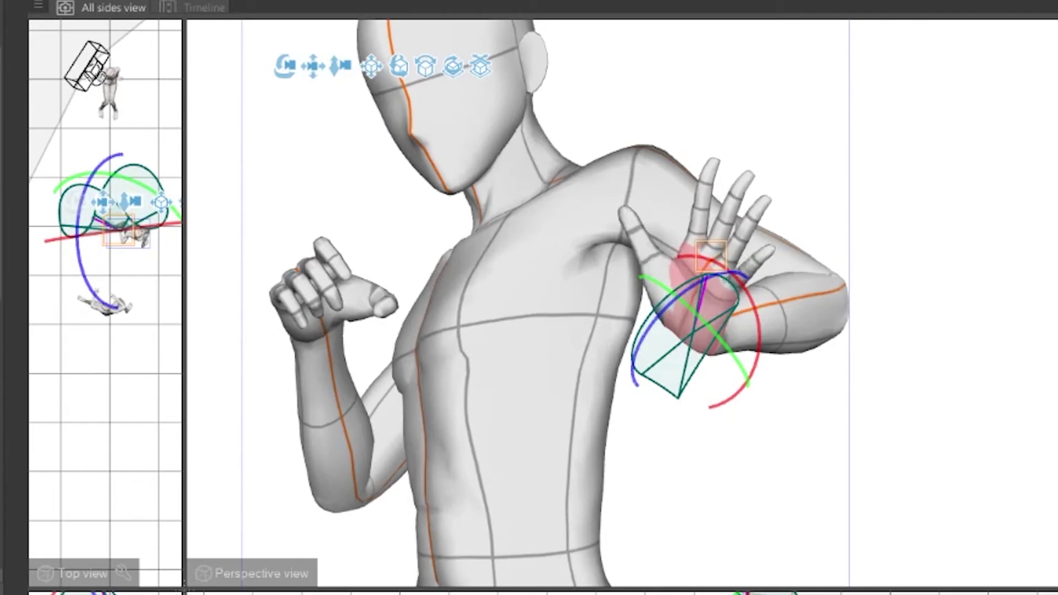
{"action": "mouse_move", "coordinate": [7, 147]}
{"action": "left_mouse_down"}
{"action": "mouse_move", "coordinate": [99, 143]}
{"action": "mouse_move", "coordinate": [350, 255]}
{"action": "mouse_move", "coordinate": [401, 258]}
{"action": "mouse_move", "coordinate": [373, 284]}
{"action": "left_mouse_up"}
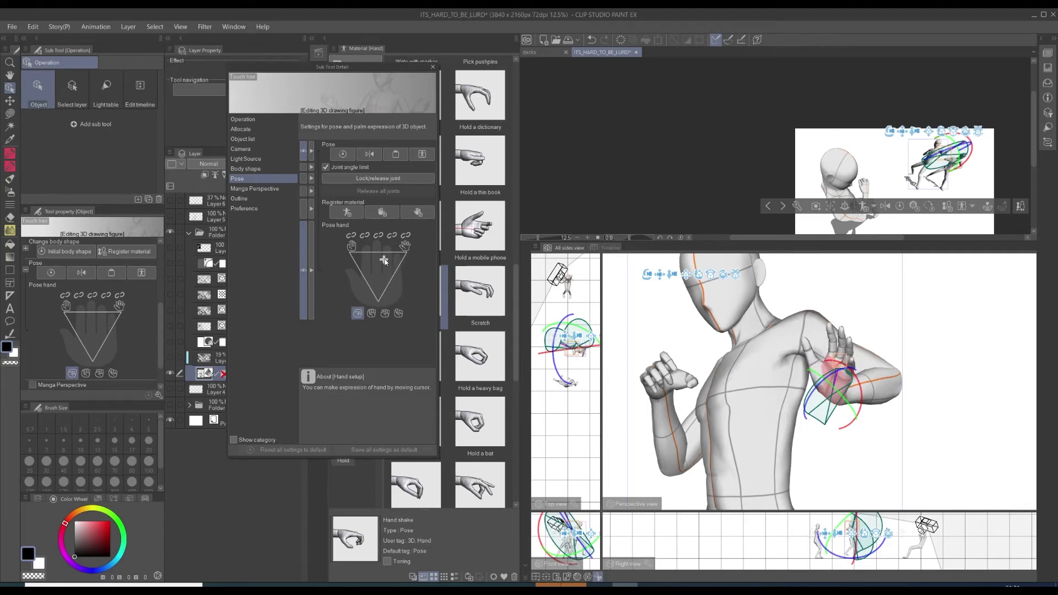
Show the joint manipulators of individual fingers, reselect the whole hand and close the detailed settings.
{"action": "left_click", "coordinate": [817, 307]}
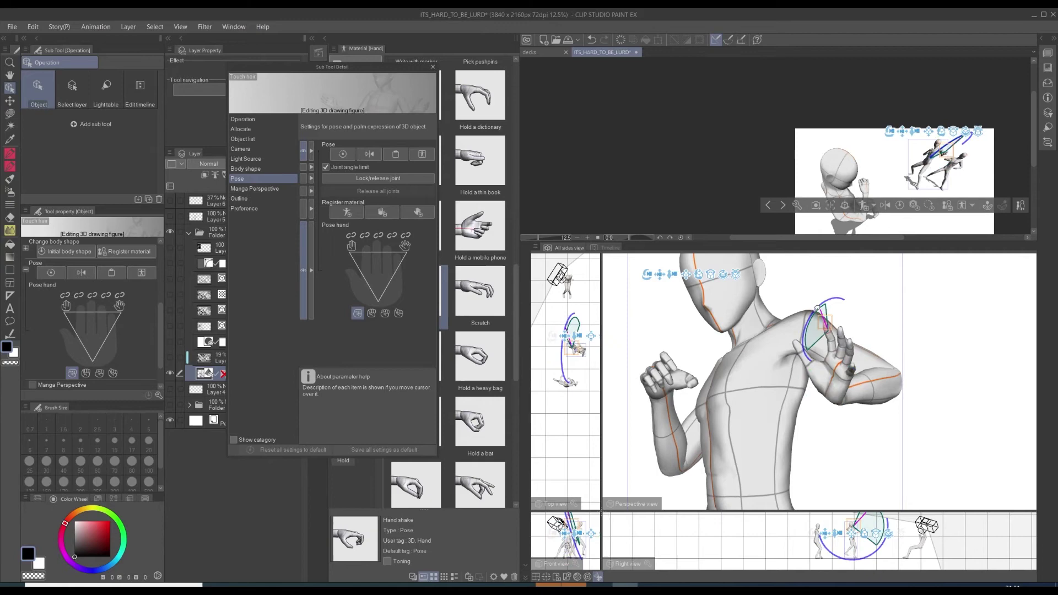
{"action": "left_click", "coordinate": [842, 309]}
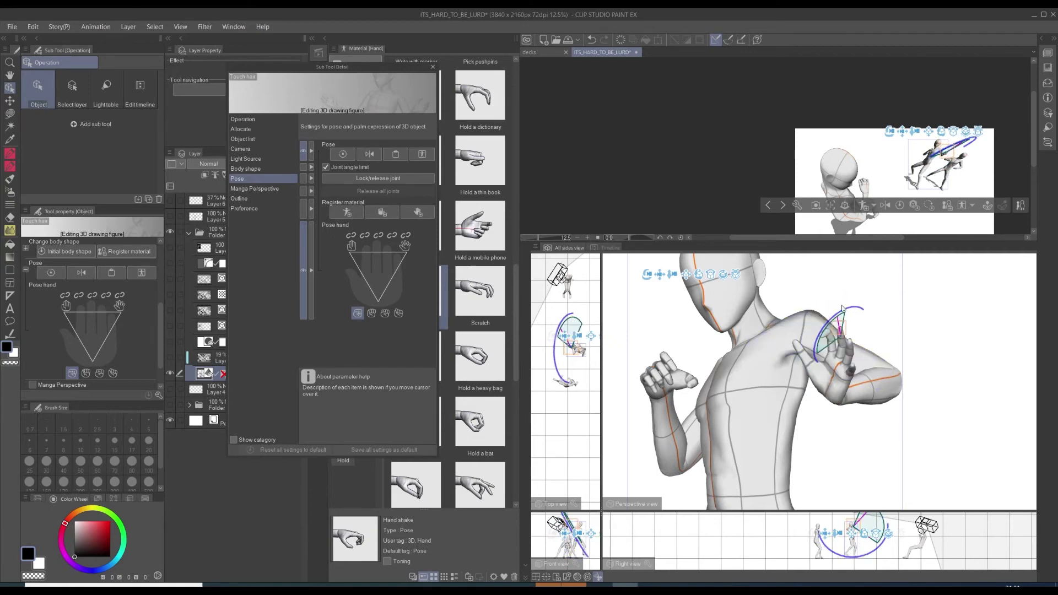
{"action": "left_click", "coordinate": [831, 381]}
{"action": "left_click", "coordinate": [433, 68]}
Apply the Claw hand pose material to the selected hand in the perspective view.
{"action": "scroll", "coordinate": [419, 275], "scroll_direction": "down", "scroll_amount": 2}
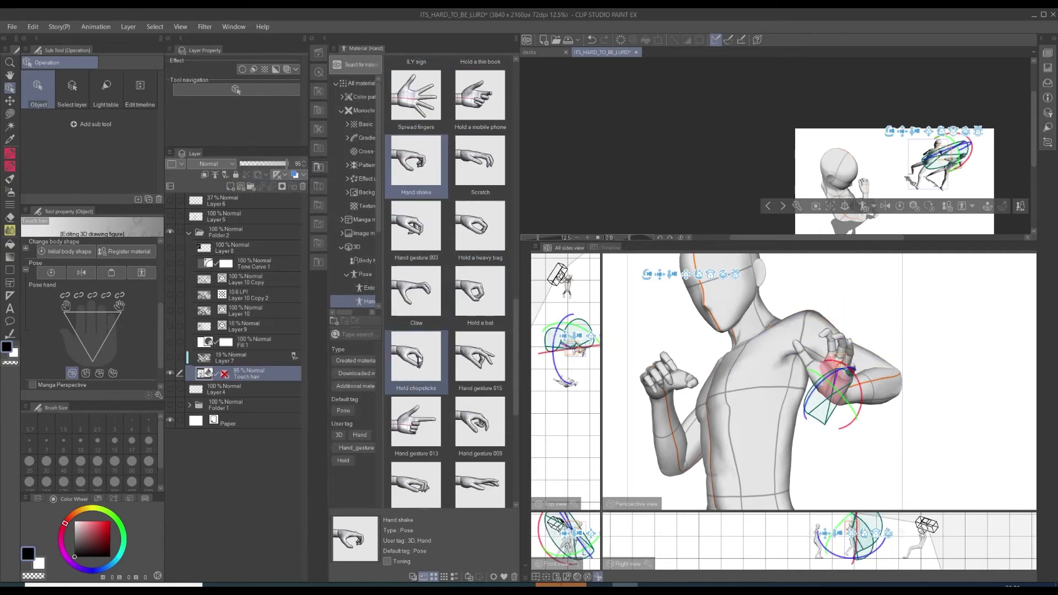
{"action": "double_click", "coordinate": [417, 292]}
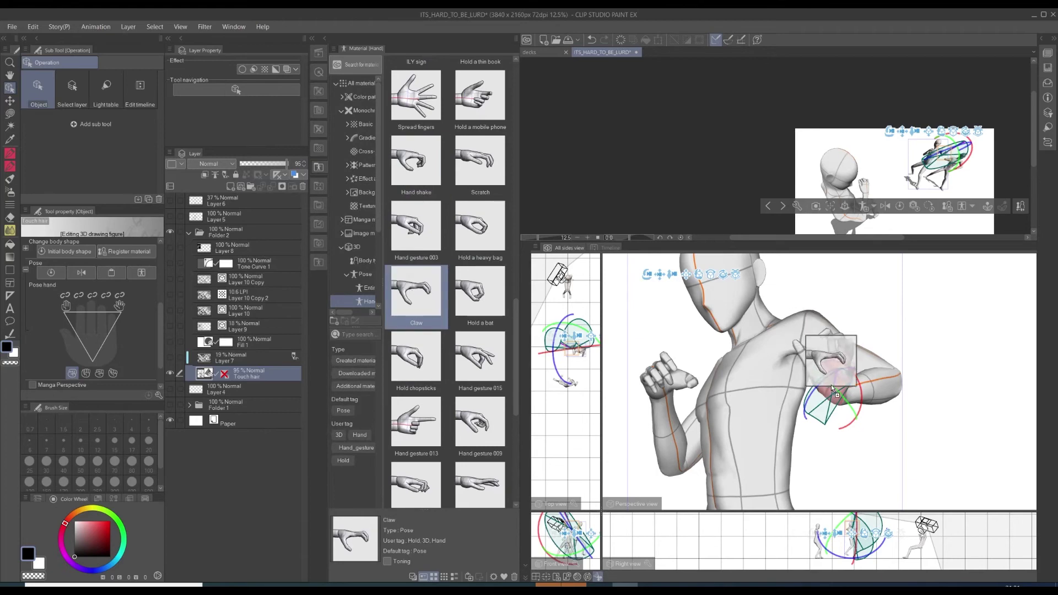
{"action": "left_click_drag", "start_coordinate": [854, 370], "coordinate": [820, 352]}
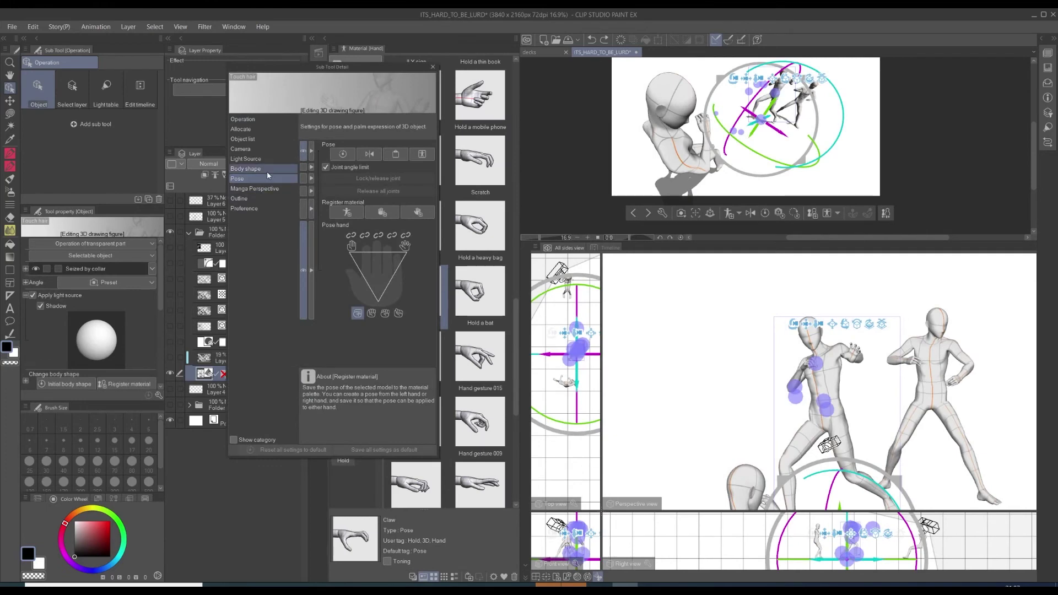
Change the Seized by collar figure's full-body shape to 21 vertically and 25 horizontally in the Body shape settings.
{"action": "left_click", "coordinate": [267, 169]}
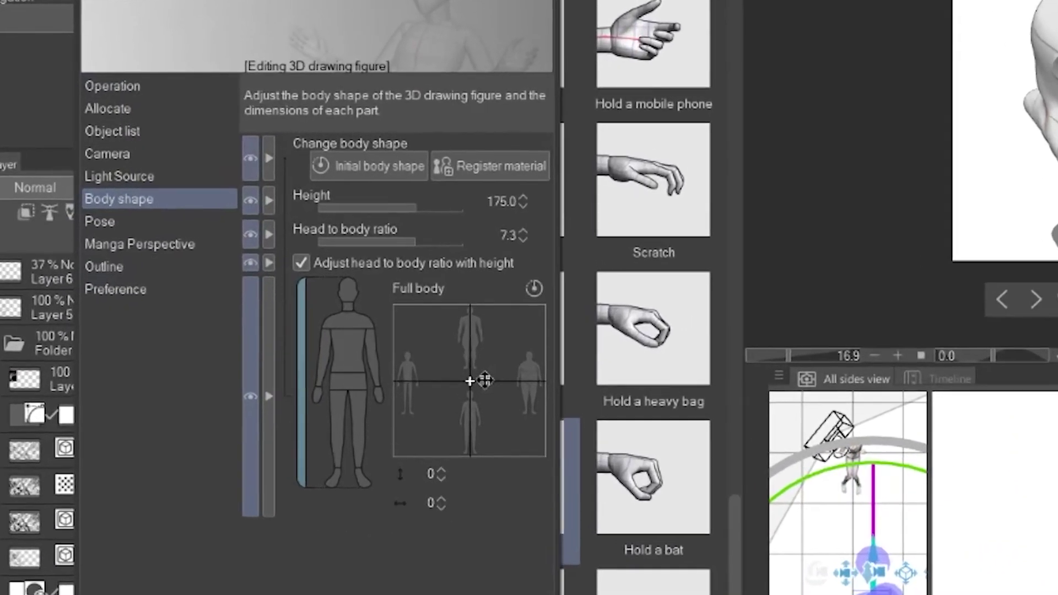
{"action": "left_click_drag", "start_coordinate": [492, 373], "coordinate": [518, 346]}
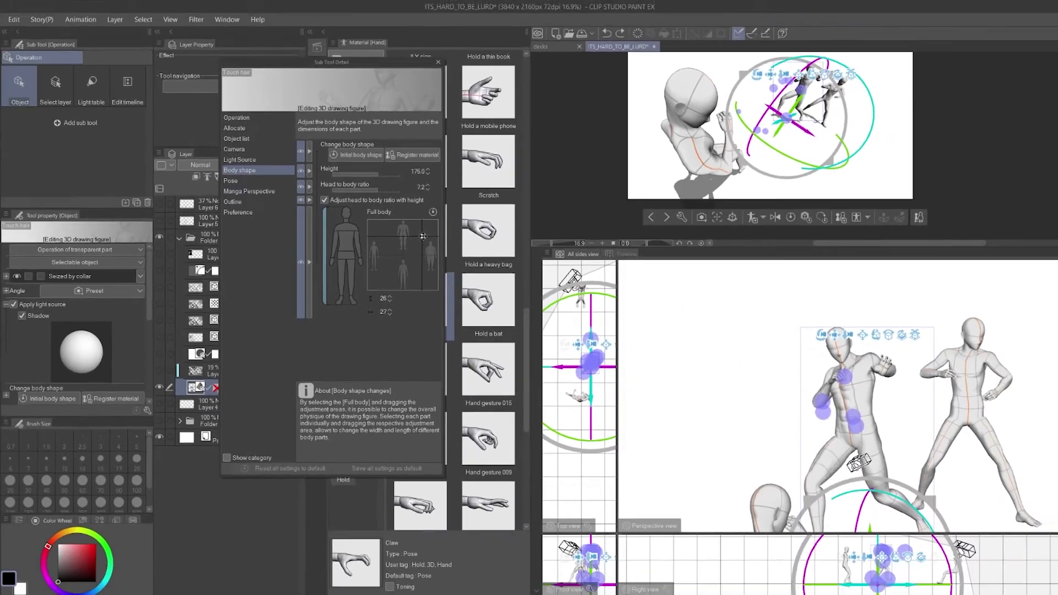
{"action": "left_click_drag", "start_coordinate": [423, 236], "coordinate": [413, 234]}
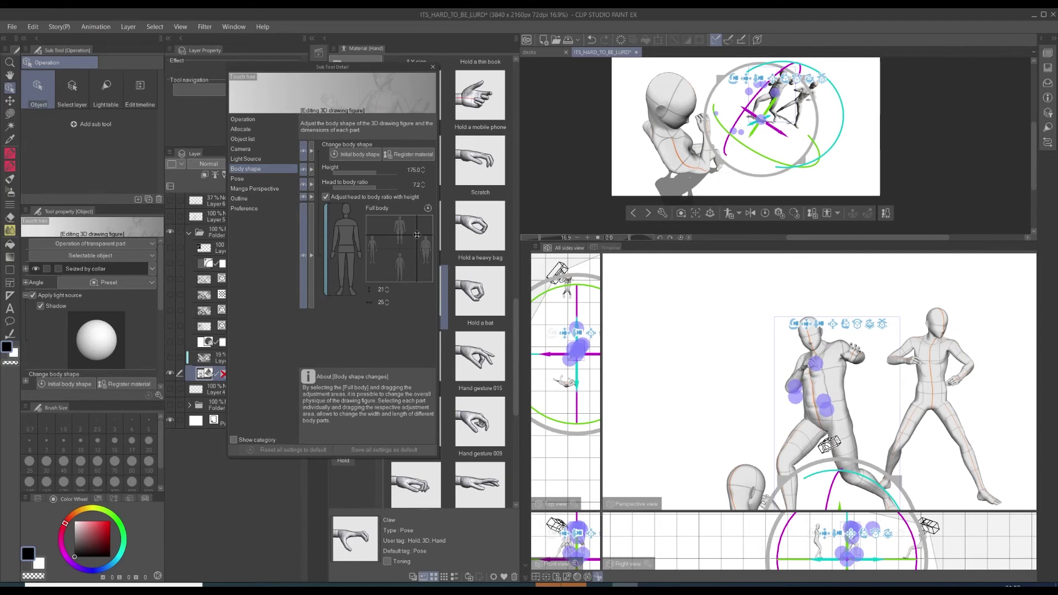
{"action": "left_click_drag", "start_coordinate": [746, 371], "coordinate": [898, 293]}
{"action": "scroll", "coordinate": [881, 315], "scroll_direction": "down", "scroll_amount": 2}
{"action": "scroll", "coordinate": [860, 337], "scroll_direction": "up", "scroll_amount": 4}
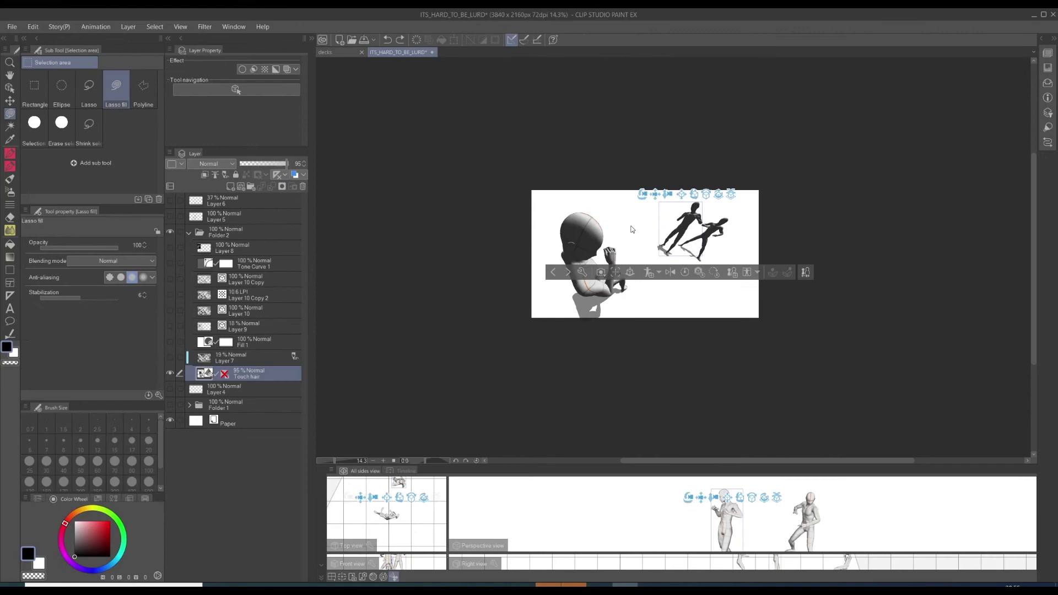
Expand the light source settings of the 3D figures and rotate the light sphere until it is lit from the front.
{"action": "left_click_drag", "start_coordinate": [634, 223], "coordinate": [660, 293]}
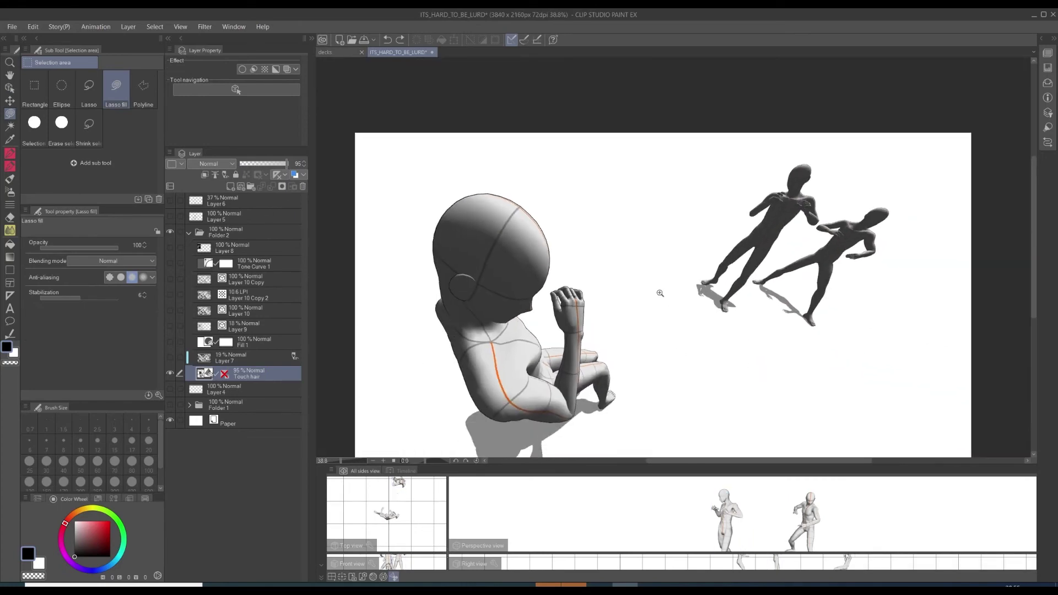
{"action": "left_click", "coordinate": [9, 87]}
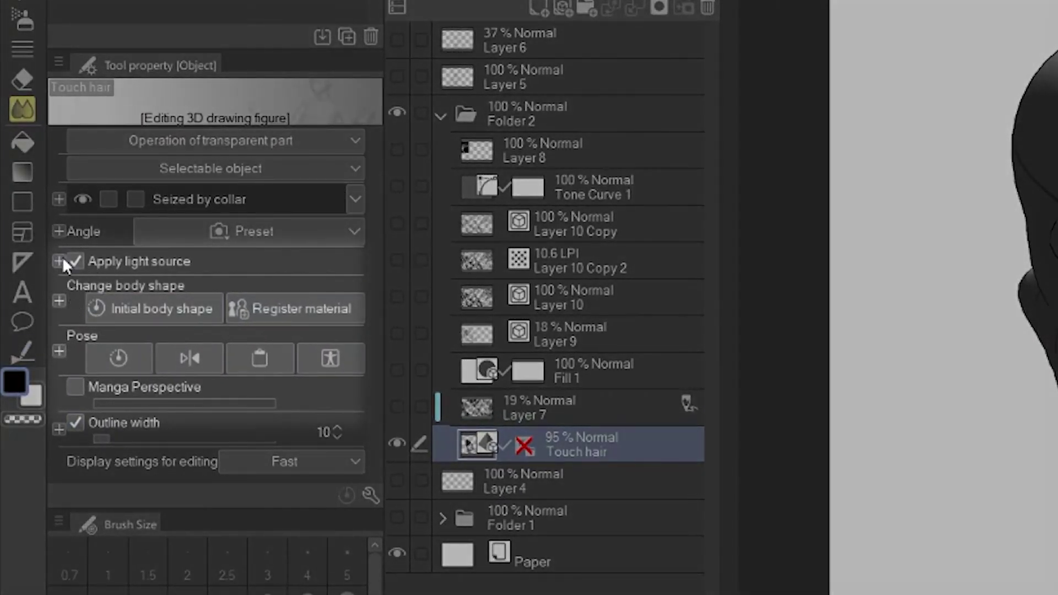
{"action": "left_click", "coordinate": [61, 260]}
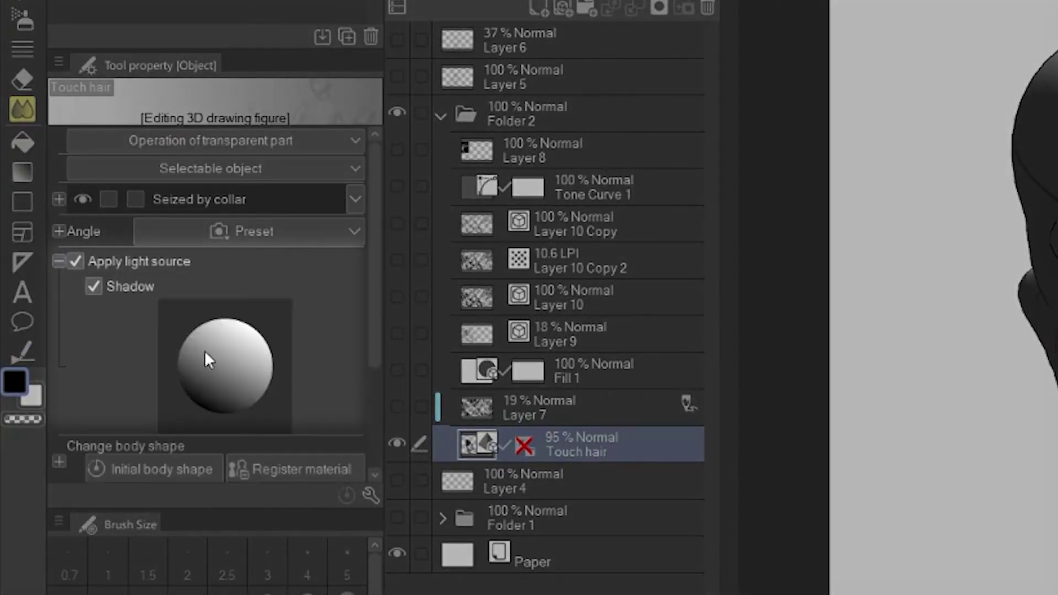
{"action": "mouse_move", "coordinate": [203, 350]}
{"action": "left_mouse_down"}
{"action": "mouse_move", "coordinate": [238, 352]}
{"action": "mouse_move", "coordinate": [284, 269]}
{"action": "mouse_move", "coordinate": [346, 223]}
{"action": "left_mouse_up"}
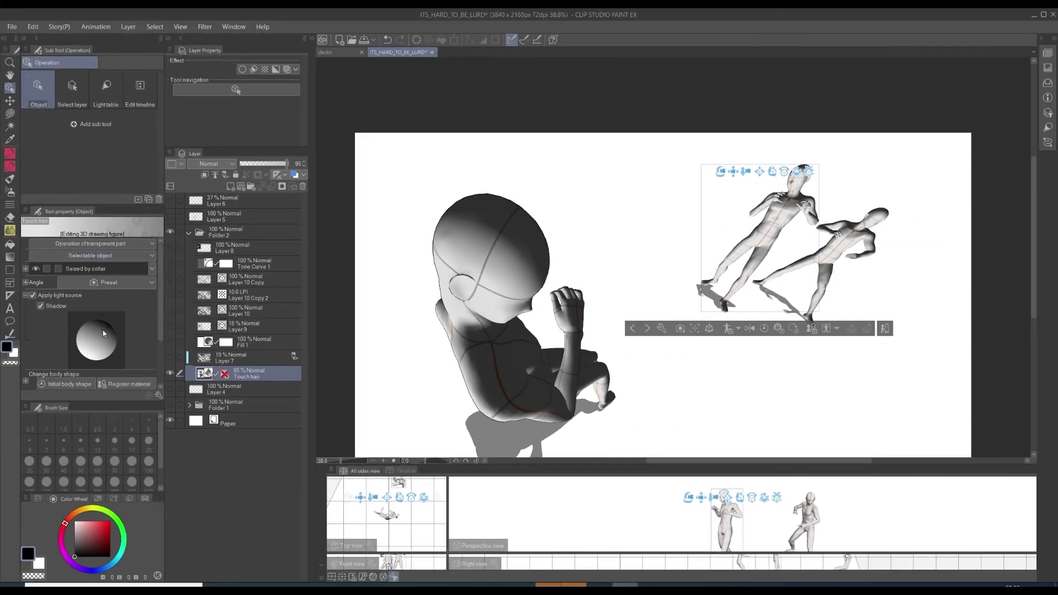
{"action": "mouse_move", "coordinate": [104, 333]}
{"action": "left_mouse_down"}
{"action": "mouse_move", "coordinate": [93, 359]}
{"action": "mouse_move", "coordinate": [58, 380]}
{"action": "mouse_move", "coordinate": [1, 362]}
{"action": "mouse_move", "coordinate": [25, 356]}
{"action": "mouse_move", "coordinate": [65, 368]}
{"action": "mouse_move", "coordinate": [102, 338]}
{"action": "mouse_move", "coordinate": [64, 327]}
{"action": "mouse_move", "coordinate": [56, 340]}
{"action": "left_mouse_up"}
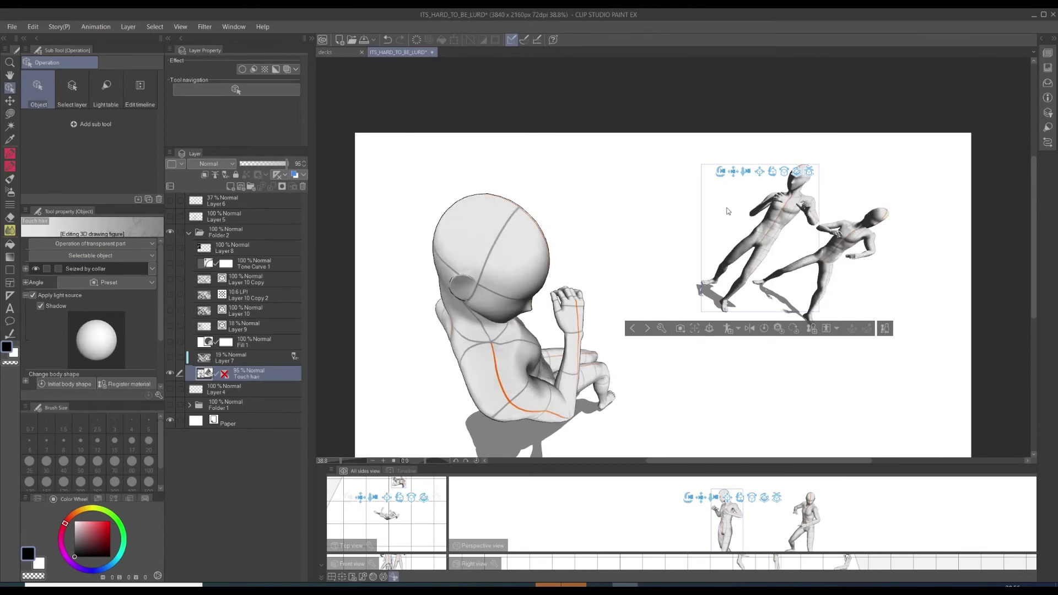
Enlarge the All sides view and its Top view, and show the Seized by collar figure's control points.
{"action": "left_click", "coordinate": [799, 179]}
{"action": "left_click_drag", "start_coordinate": [763, 465], "coordinate": [763, 242]}
{"action": "scroll", "coordinate": [751, 369], "scroll_direction": "down", "scroll_amount": 4}
{"action": "left_click", "coordinate": [832, 330]}
{"action": "left_click", "coordinate": [818, 353]}
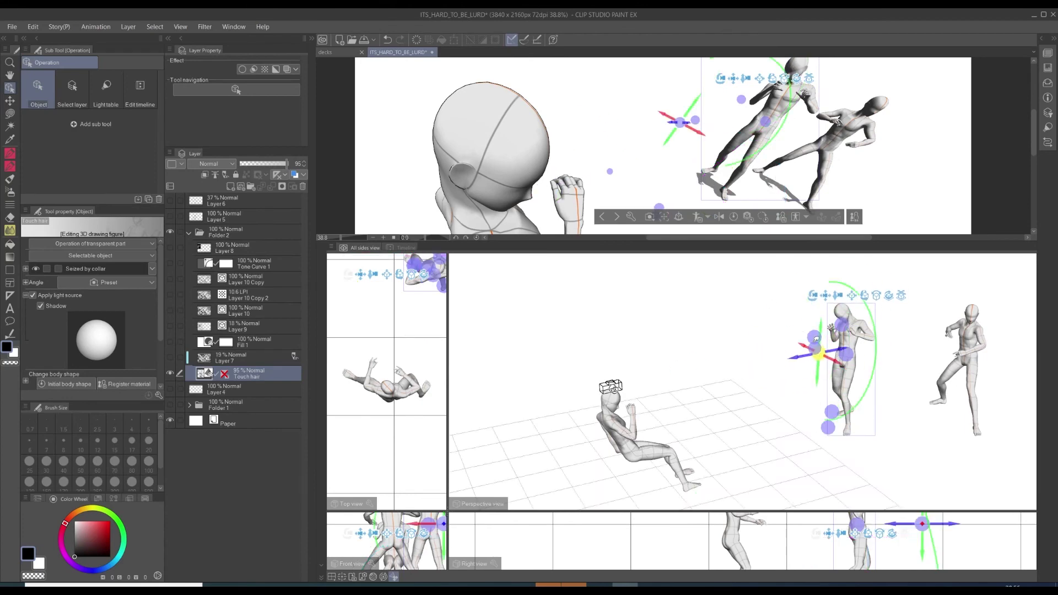
{"action": "left_click_drag", "start_coordinate": [816, 339], "coordinate": [602, 295]}
{"action": "left_click_drag", "start_coordinate": [448, 331], "coordinate": [684, 331]}
{"action": "scroll", "coordinate": [518, 330], "scroll_direction": "down", "scroll_amount": 5}
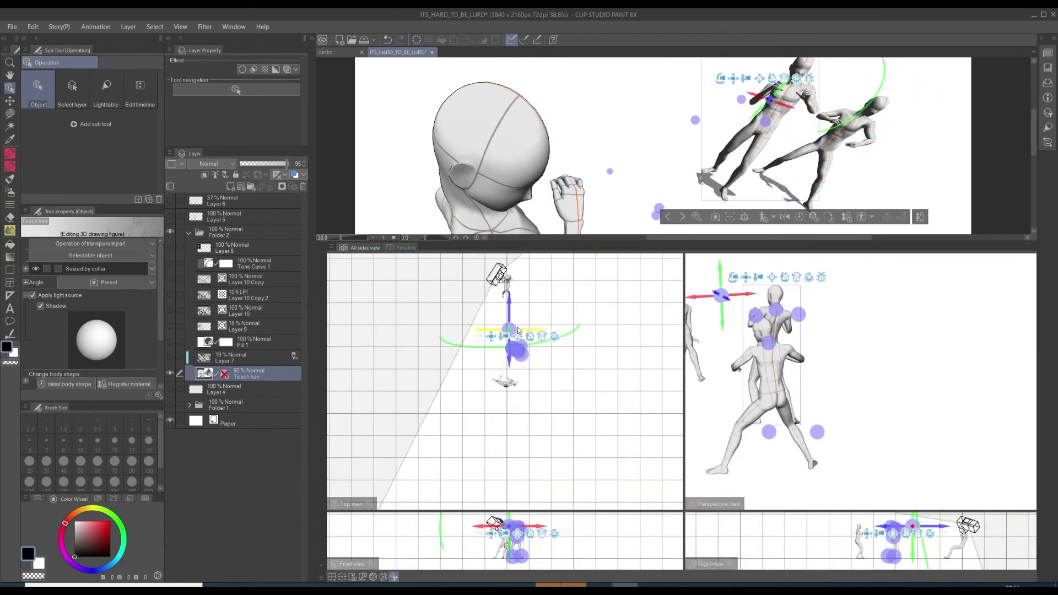
Move the selected control point slightly sideways in the Top view and select the figure's upper-back control point.
{"action": "left_click_drag", "start_coordinate": [518, 330], "coordinate": [523, 330]}
{"action": "left_click", "coordinate": [768, 343]}
{"action": "left_click_drag", "start_coordinate": [816, 353], "coordinate": [892, 355]}
{"action": "left_click_drag", "start_coordinate": [851, 416], "coordinate": [908, 391]}
{"action": "left_click_drag", "start_coordinate": [920, 314], "coordinate": [826, 325]}
{"action": "left_click", "coordinate": [774, 369]}
{"action": "scroll", "coordinate": [859, 352], "scroll_direction": "up", "scroll_amount": 4}
{"action": "left_click_drag", "start_coordinate": [970, 330], "coordinate": [943, 358]}
Select the Seized by collar figure's upper-back area in the Perspective view and rotate it slightly.
{"action": "left_click", "coordinate": [931, 191]}
{"action": "scroll", "coordinate": [882, 185], "scroll_direction": "down", "scroll_amount": 4}
{"action": "left_click_drag", "start_coordinate": [838, 342], "coordinate": [931, 408]}
{"action": "left_click", "coordinate": [815, 319]}
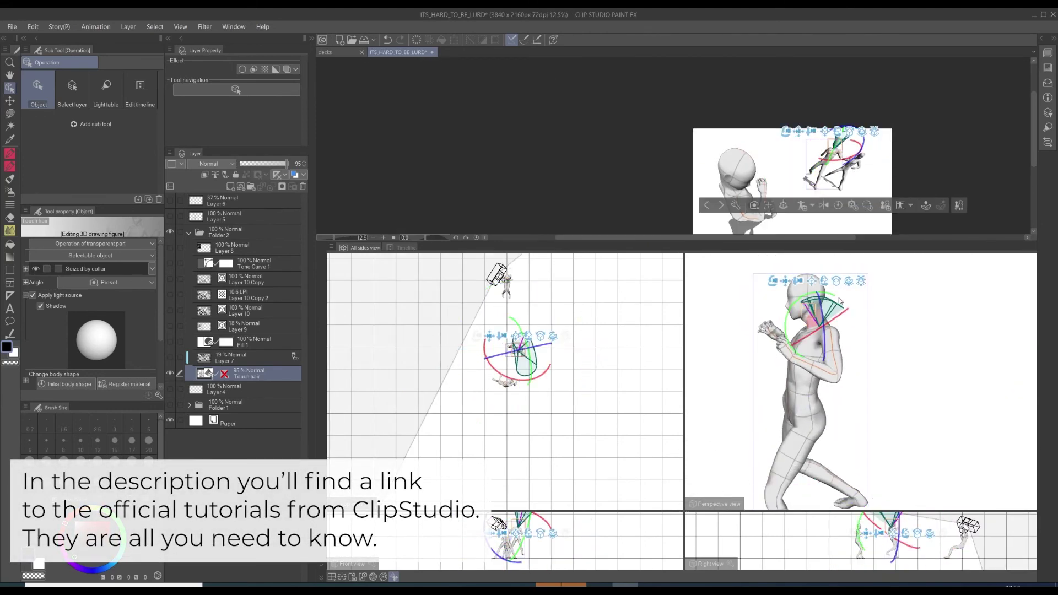
{"action": "left_click", "coordinate": [817, 289]}
{"action": "left_click_drag", "start_coordinate": [827, 302], "coordinate": [798, 312]}
Try to rotate the Seized by collar figure around its hip control point in the Perspective view, and undo the change.
{"action": "left_click", "coordinate": [735, 353]}
{"action": "left_click", "coordinate": [802, 401]}
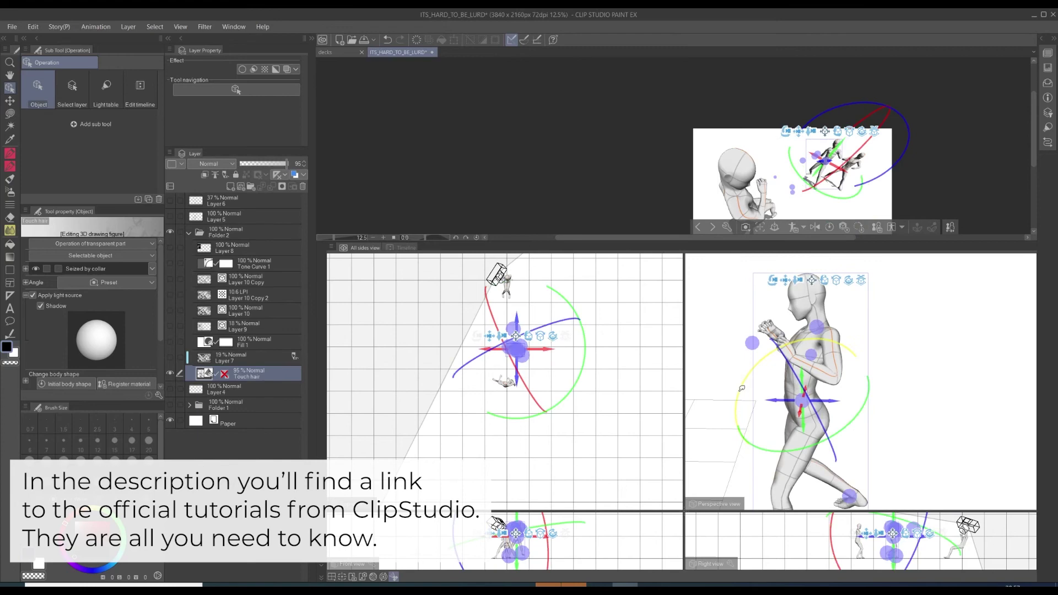
{"action": "left_click_drag", "start_coordinate": [741, 389], "coordinate": [751, 363]}
{"action": "left_click", "coordinate": [991, 419]}
{"action": "left_click_drag", "start_coordinate": [971, 415], "coordinate": [775, 430]}
{"action": "key", "text": "ctrl+z"}
Select the Seized by collar figure's pelvis in the Perspective view and examine the figures from another side.
{"action": "scroll", "coordinate": [873, 389], "scroll_direction": "down", "scroll_amount": 5}
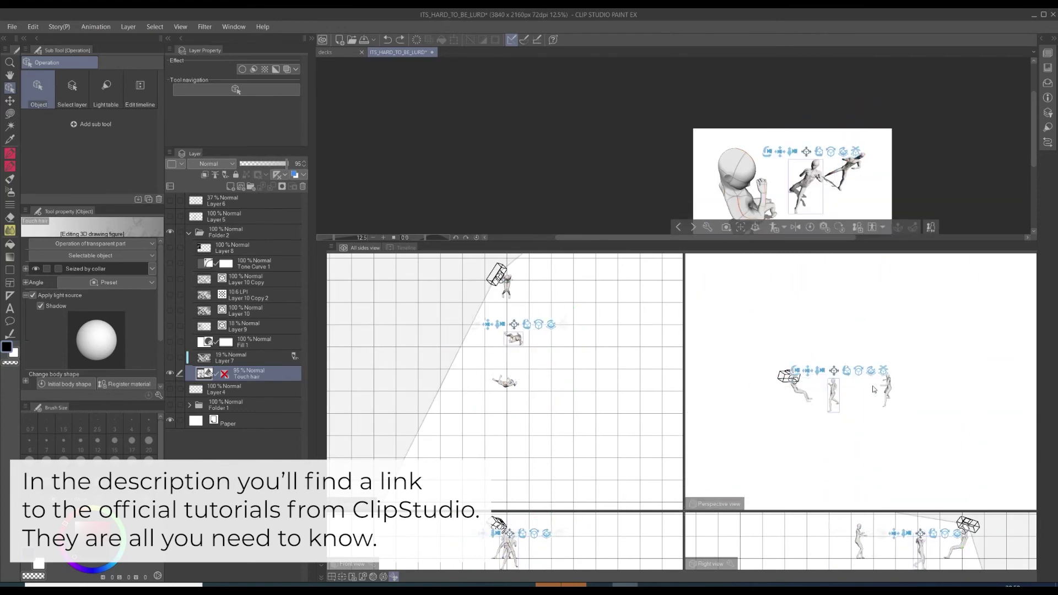
{"action": "scroll", "coordinate": [873, 389], "scroll_direction": "up", "scroll_amount": 5}
{"action": "left_click", "coordinate": [822, 376]}
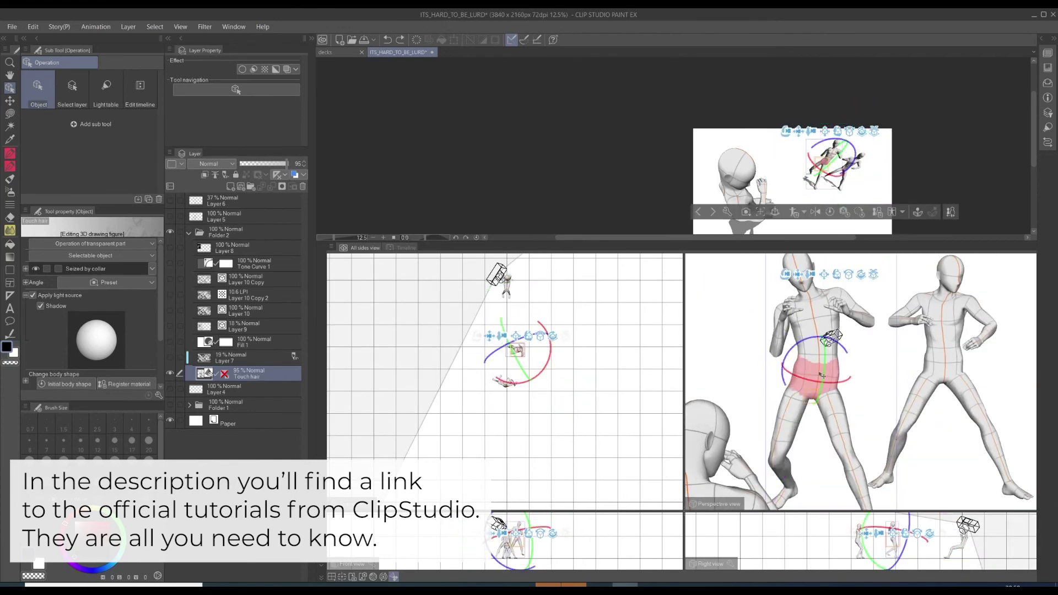
{"action": "left_click", "coordinate": [821, 375]}
{"action": "left_click_drag", "start_coordinate": [851, 395], "coordinate": [769, 390]}
{"action": "left_click_drag", "start_coordinate": [892, 380], "coordinate": [809, 374]}
Open the hand pose materials and apply Spread fingers and Claw in turn to the Seized by collar figure's outstretched hand.
{"action": "left_click", "coordinate": [311, 39]}
{"action": "scroll", "coordinate": [480, 352], "scroll_direction": "down", "scroll_amount": 5}
{"action": "left_click", "coordinate": [898, 321]}
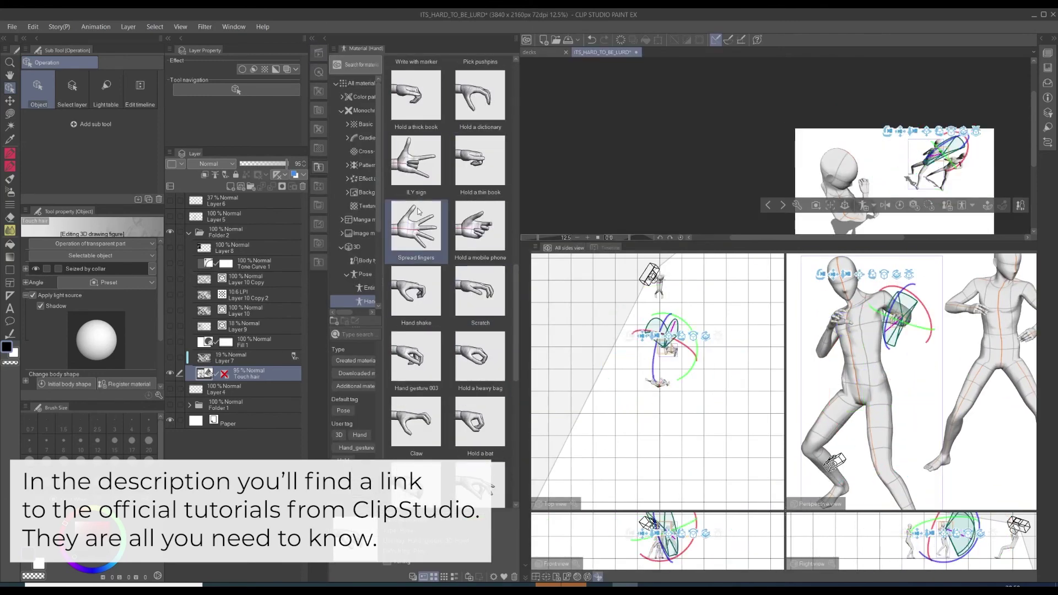
{"action": "left_click_drag", "start_coordinate": [417, 211], "coordinate": [900, 318]}
{"action": "left_click", "coordinate": [901, 316]}
{"action": "left_click", "coordinate": [480, 423]}
{"action": "left_click_drag", "start_coordinate": [416, 423], "coordinate": [901, 311]}
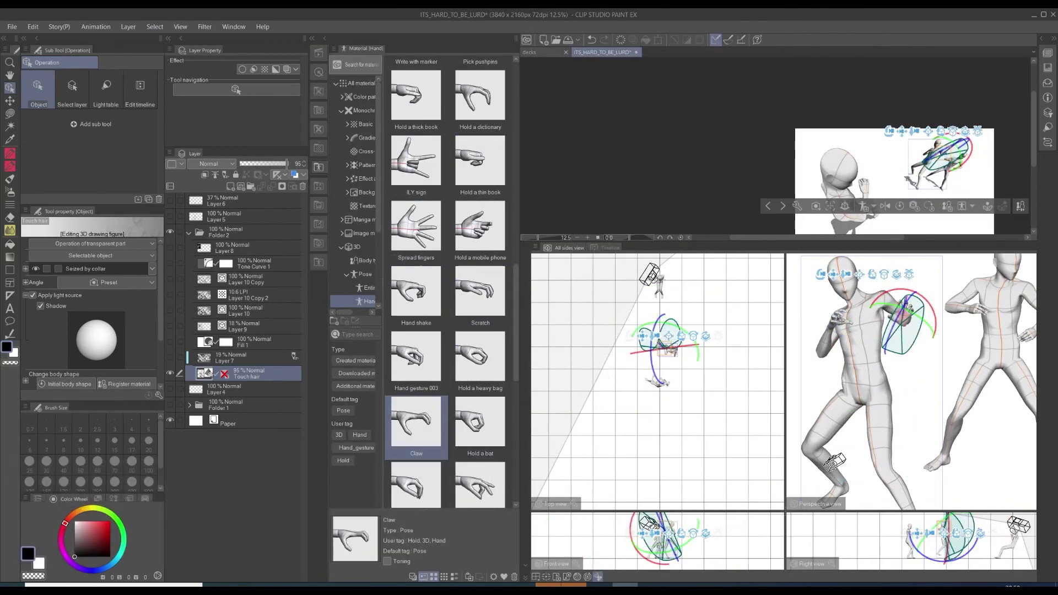
Apply the Hand shake pose material to the Seized by collar figure's other hand and check it from the side.
{"action": "double_click", "coordinate": [416, 292]}
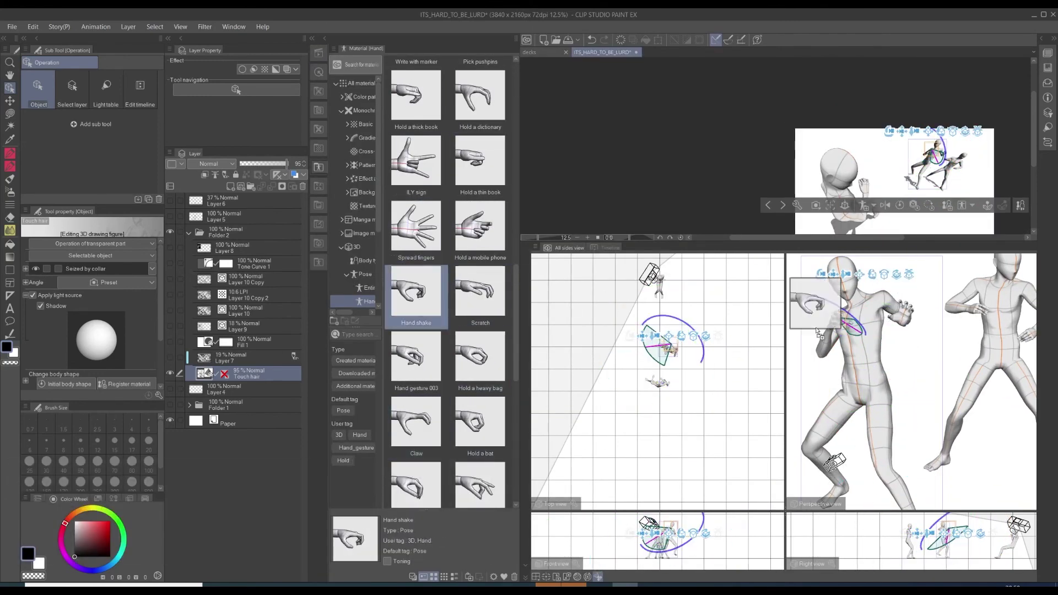
{"action": "left_click", "coordinate": [1022, 208]}
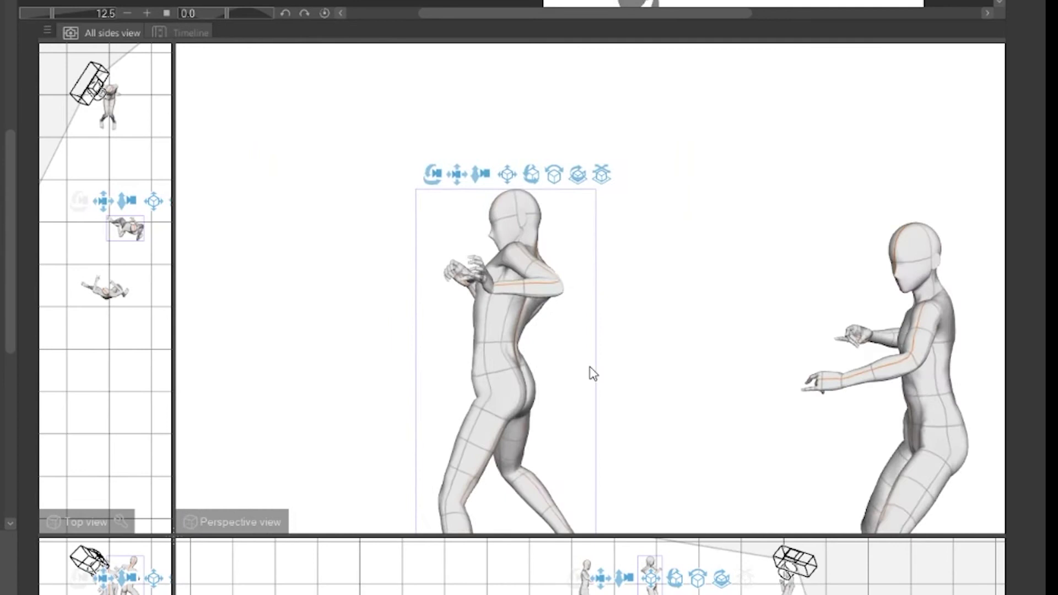
{"action": "left_click_drag", "start_coordinate": [590, 370], "coordinate": [723, 425]}
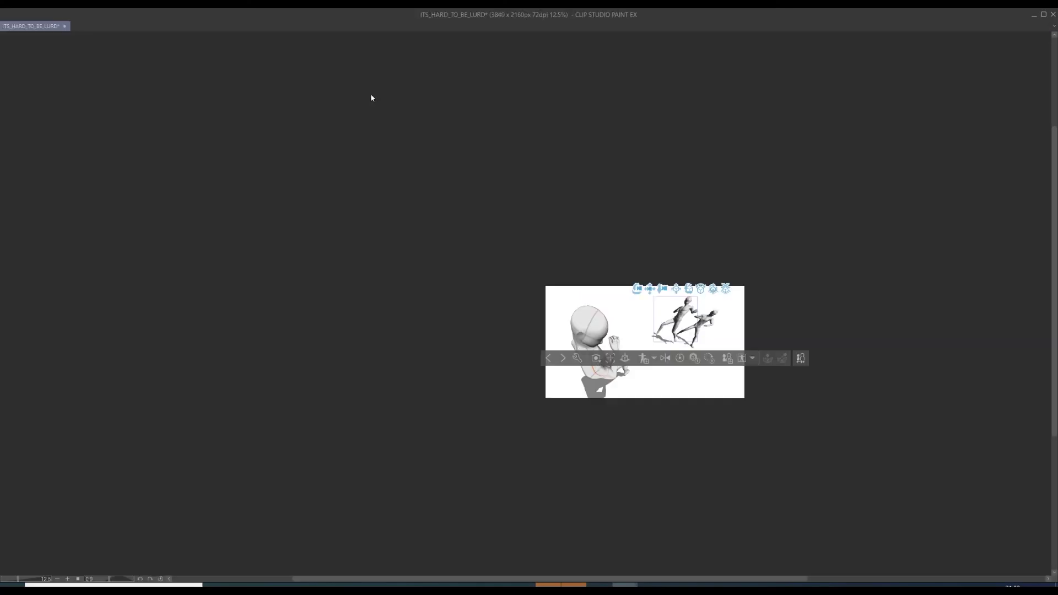
Show the Seized by collar figure's control points on the canvas, and select and adjust its standing leg.
{"action": "left_click_drag", "start_coordinate": [712, 398], "coordinate": [736, 433]}
{"action": "left_click", "coordinate": [604, 151]}
{"action": "left_click", "coordinate": [605, 144]}
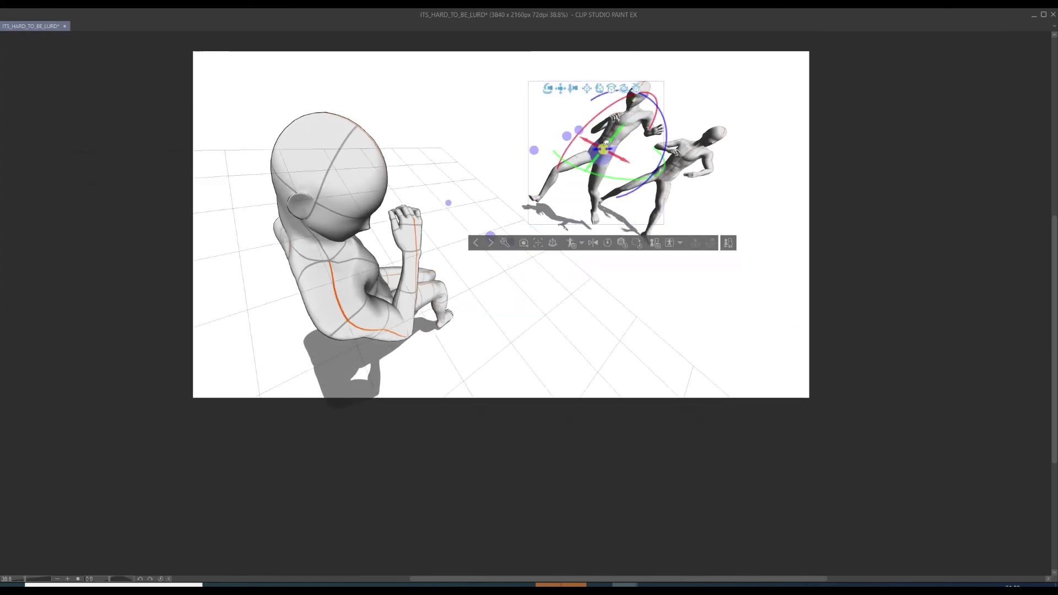
{"action": "left_click", "coordinate": [567, 193]}
{"action": "left_click", "coordinate": [568, 193]}
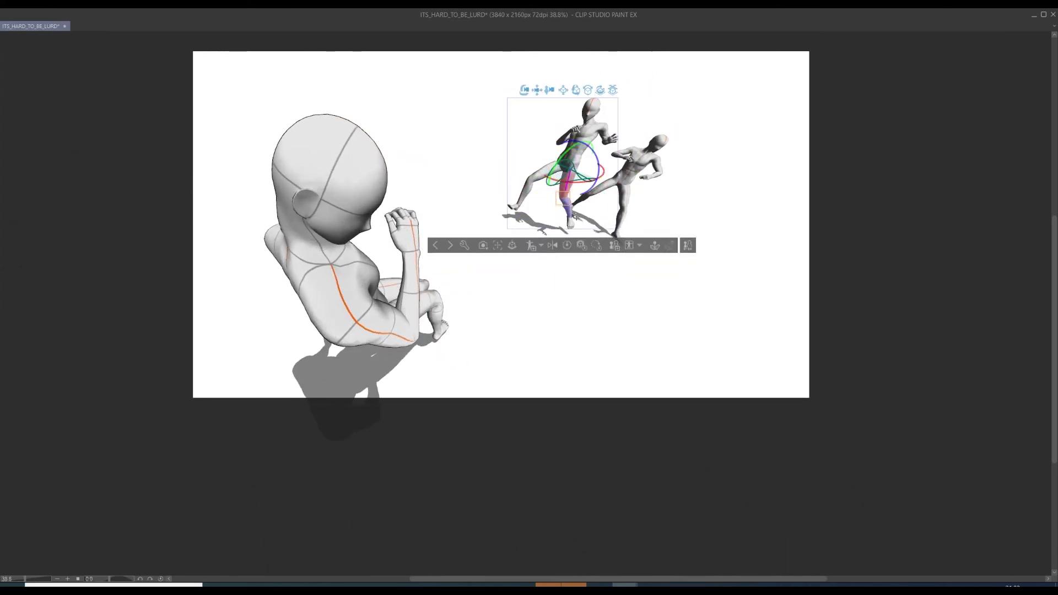
{"action": "left_click_drag", "start_coordinate": [576, 218], "coordinate": [554, 220]}
{"action": "left_click", "coordinate": [566, 177]}
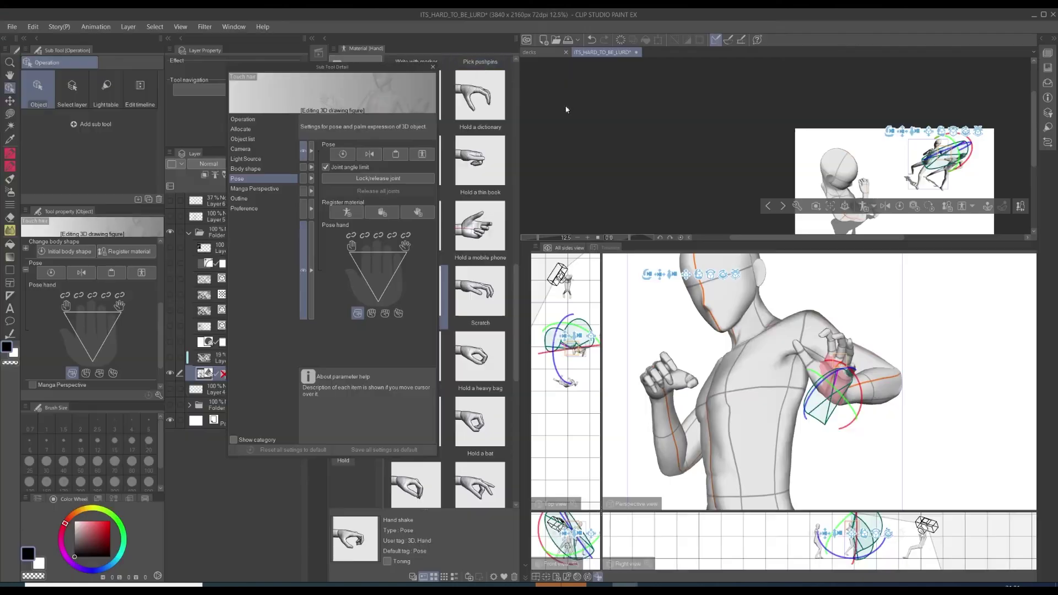